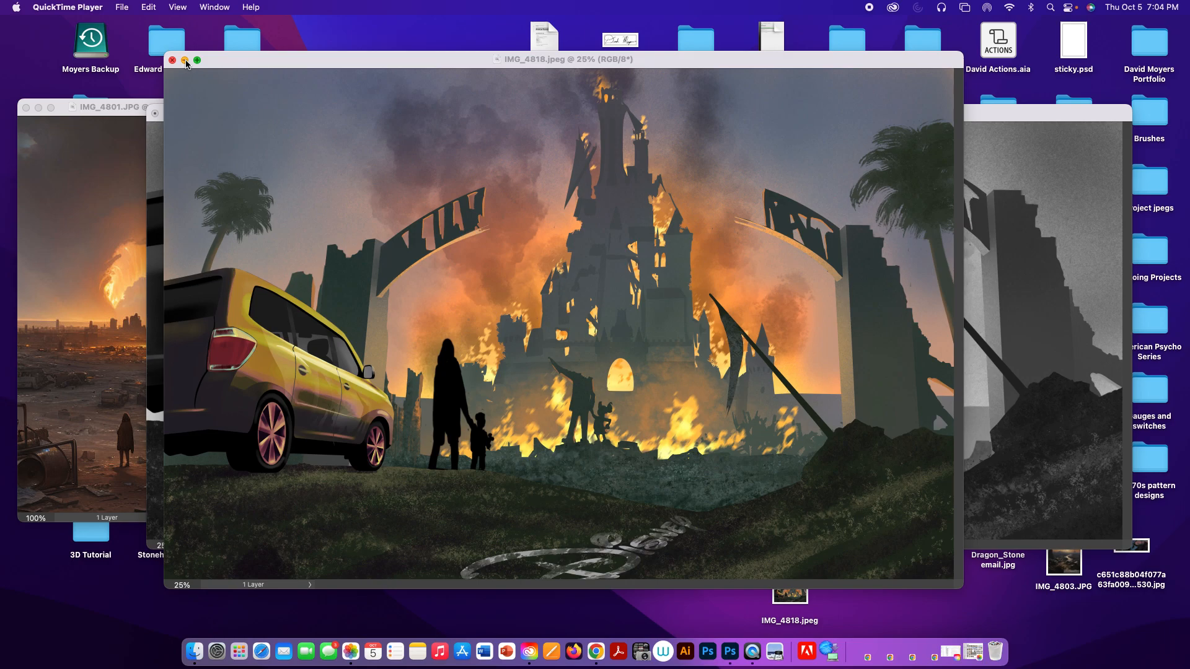
Step: Minimize the IMG_4818.jpeg reference window and bring Grayscale Tragic Kingdom.psd forward, repositioned to make its full canvas accessible
left_click(185, 60)
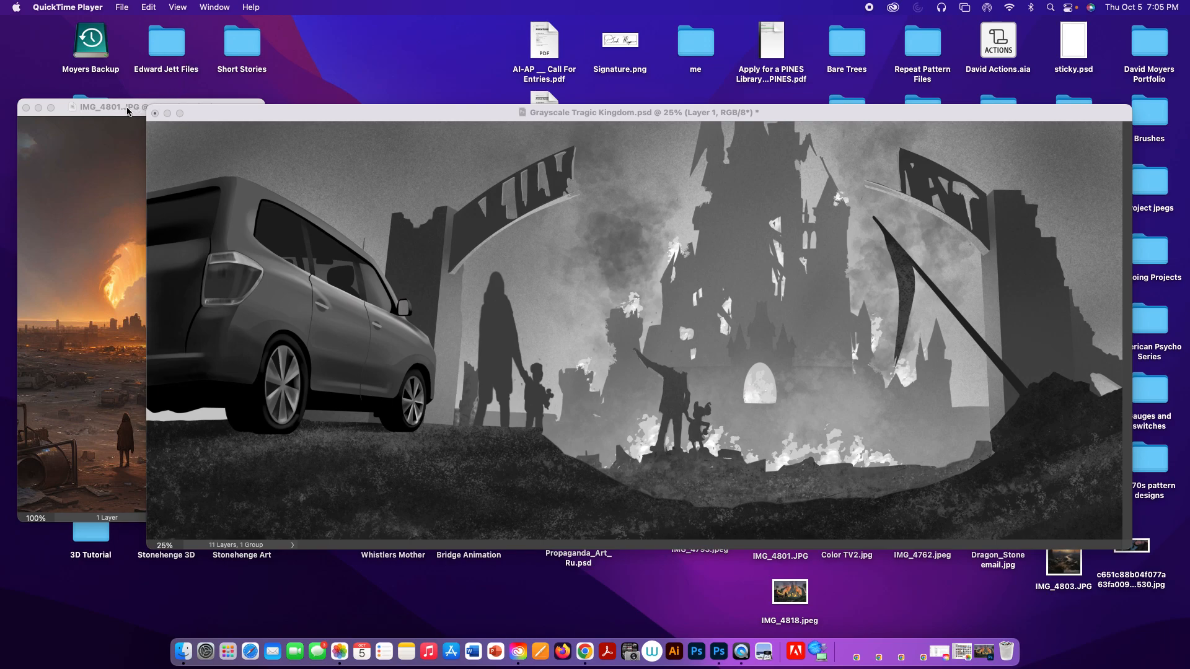
left_click(127, 111)
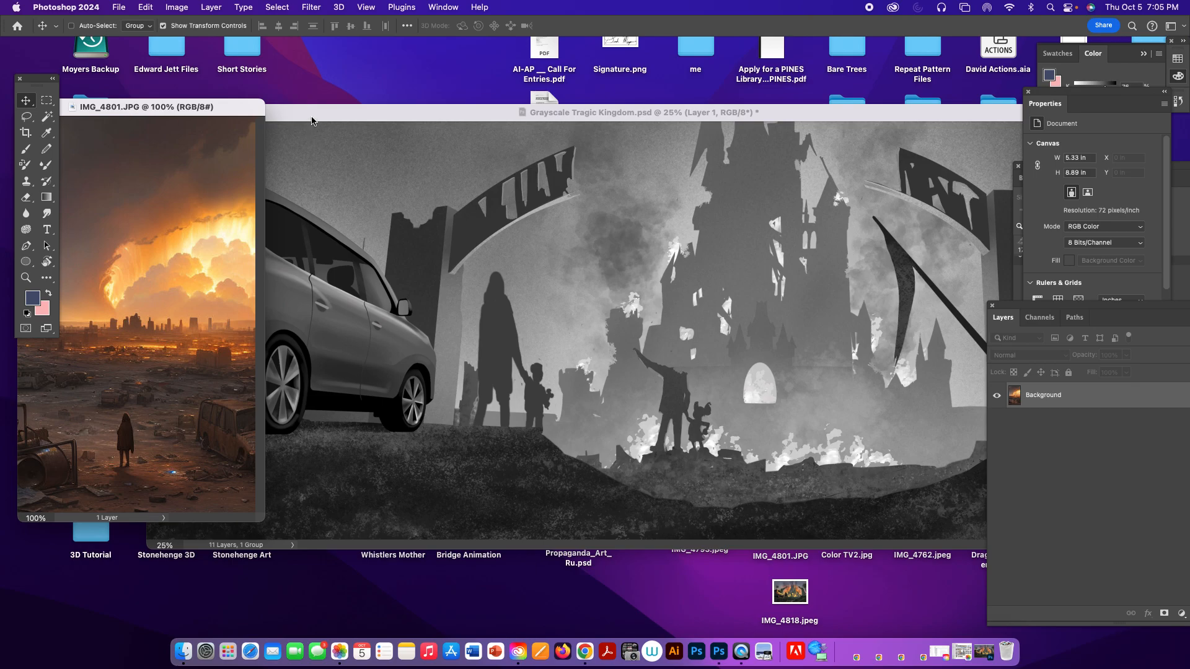
mouse_move(312, 121)
left_mouse_down()
mouse_move(377, 114)
mouse_move(331, 119)
left_mouse_up()
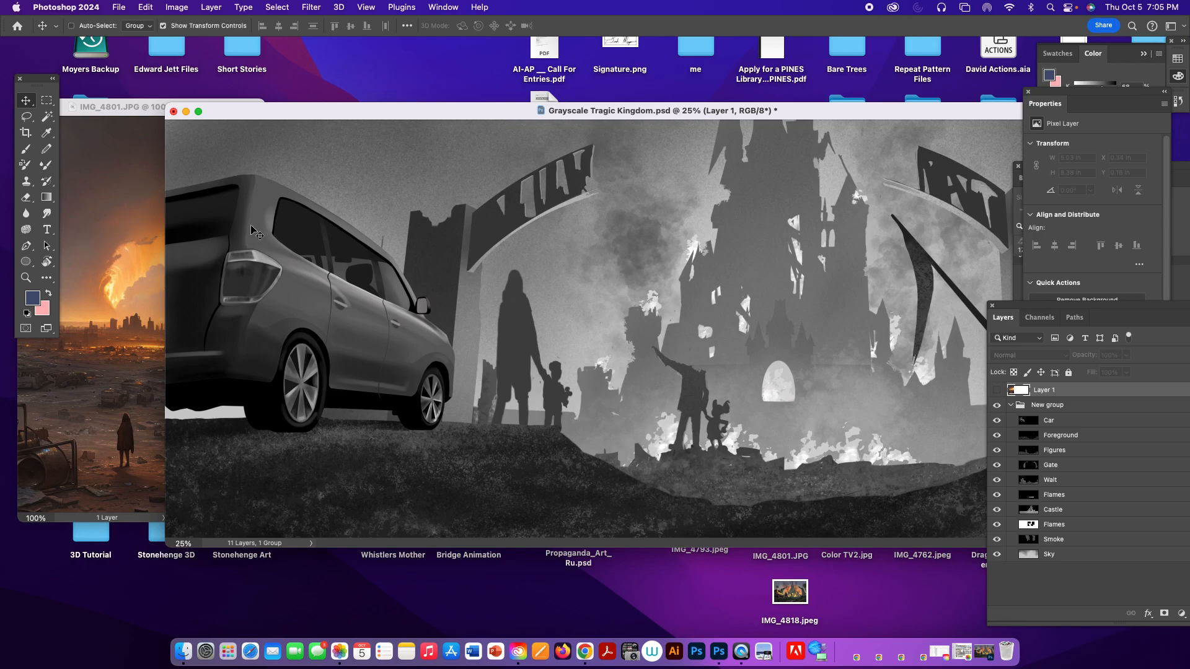
left_click_drag(352, 116, 257, 82)
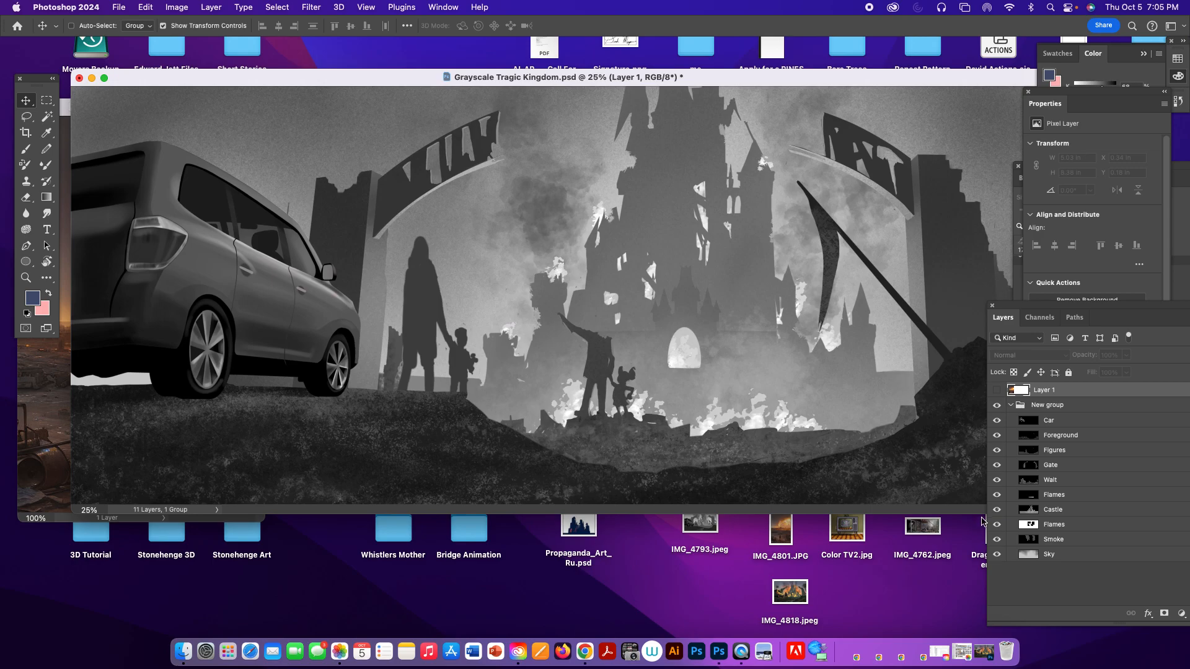
Step: Show the Layer 1 reference image and add a Gradient Map adjustment layer directly above the Sky layer
left_click(1058, 554)
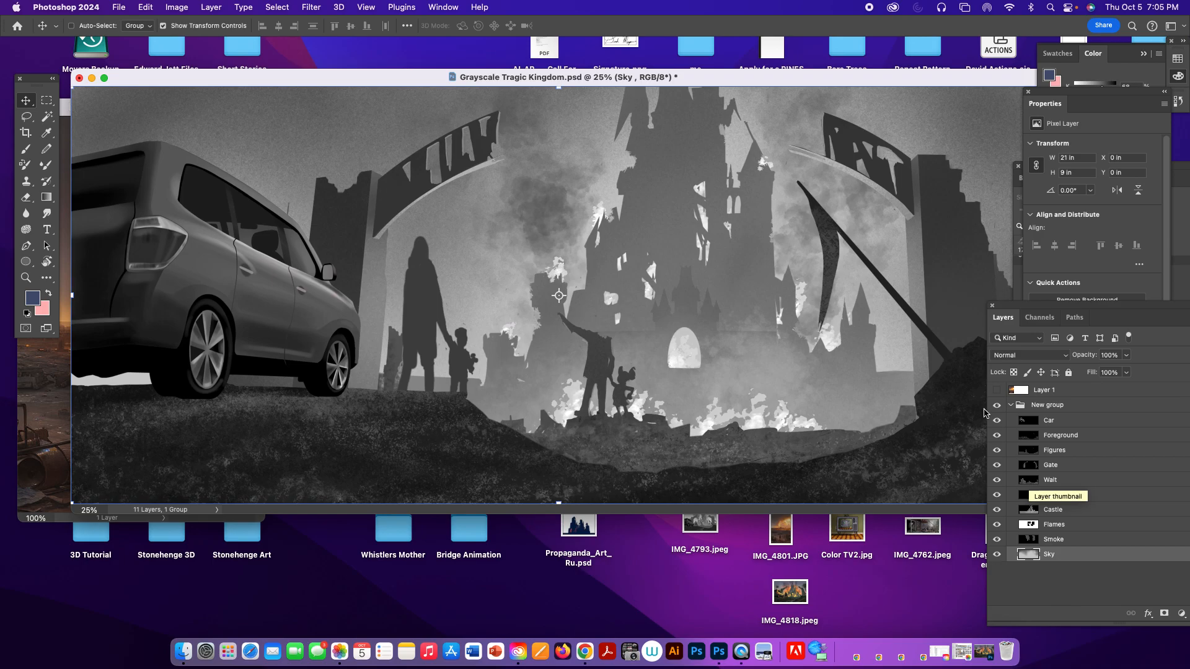
left_click(996, 390)
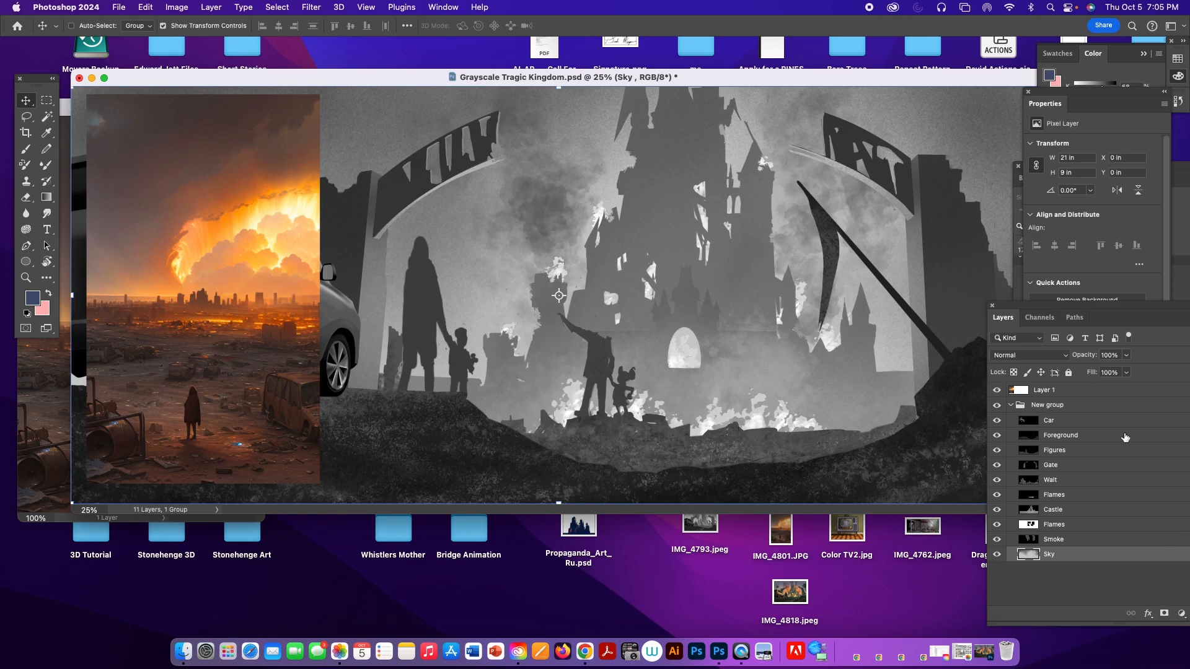
left_click_drag(1076, 308, 1034, 271)
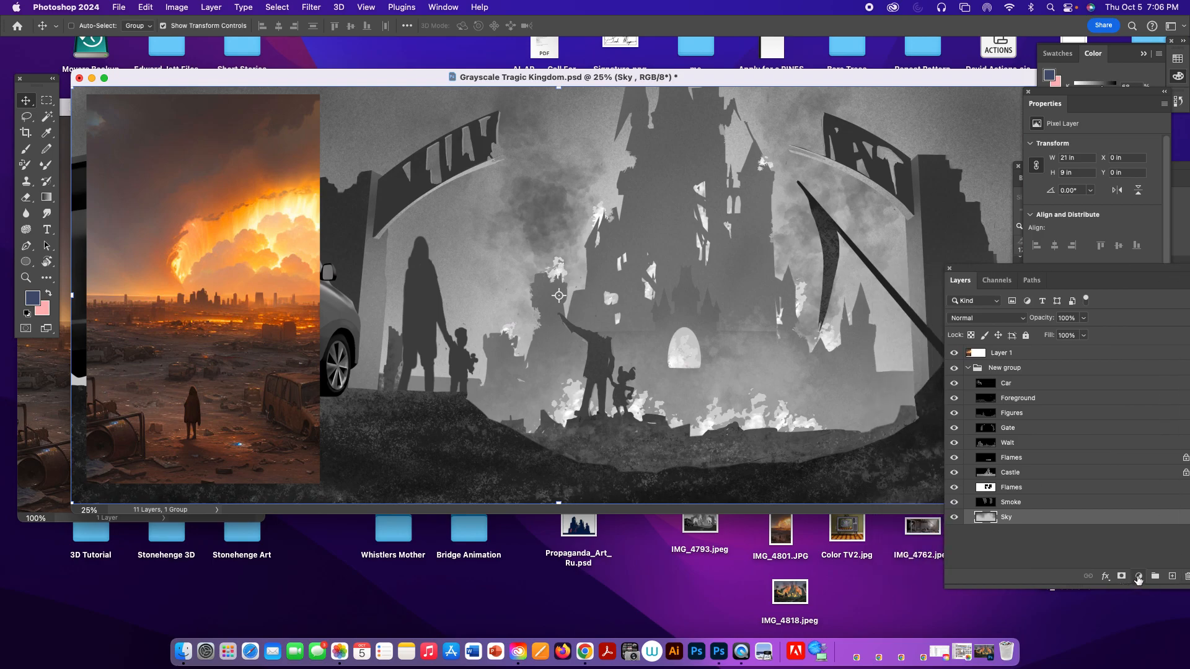
left_click(1138, 578)
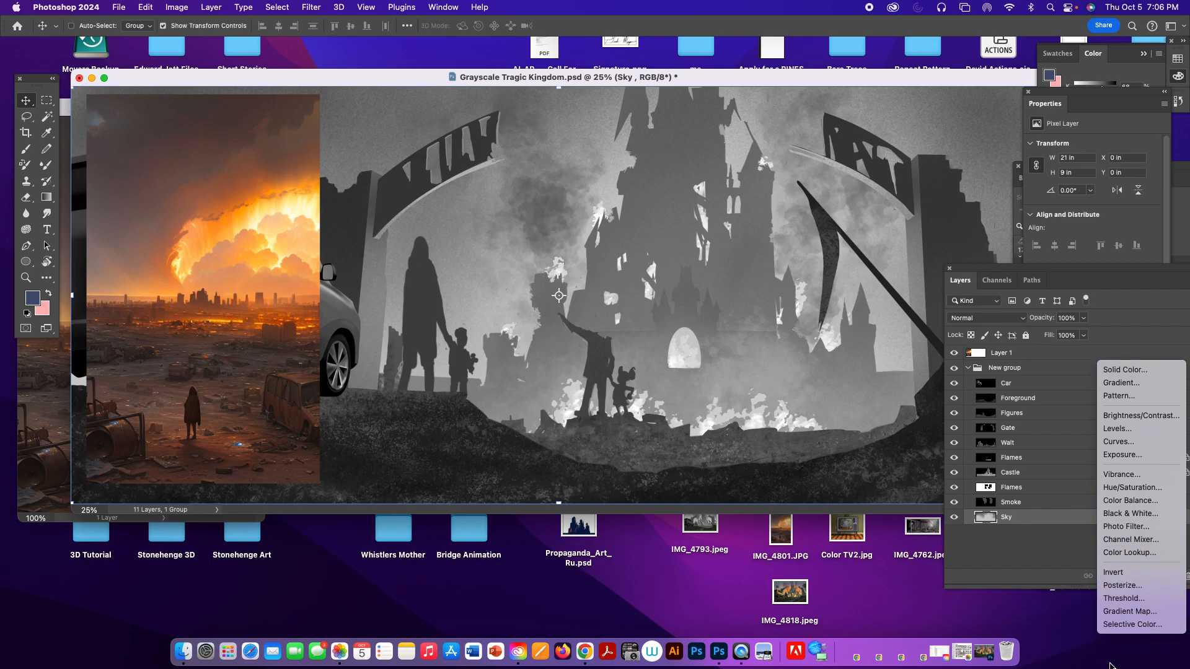
left_click(1128, 612)
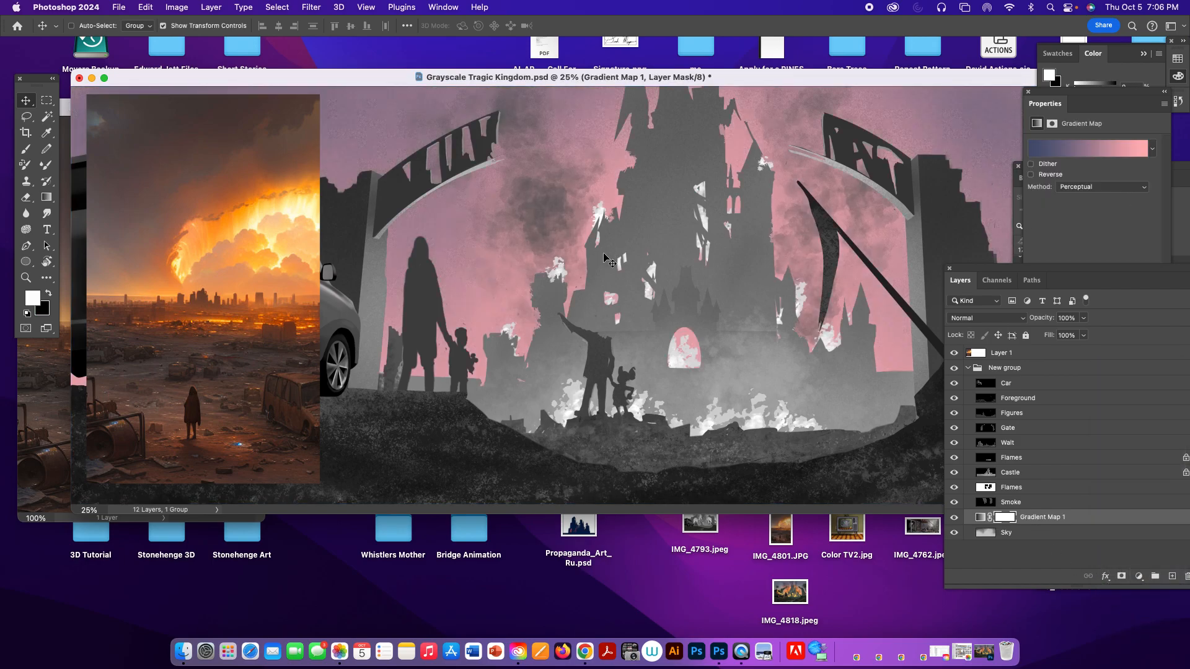
left_click(1077, 153)
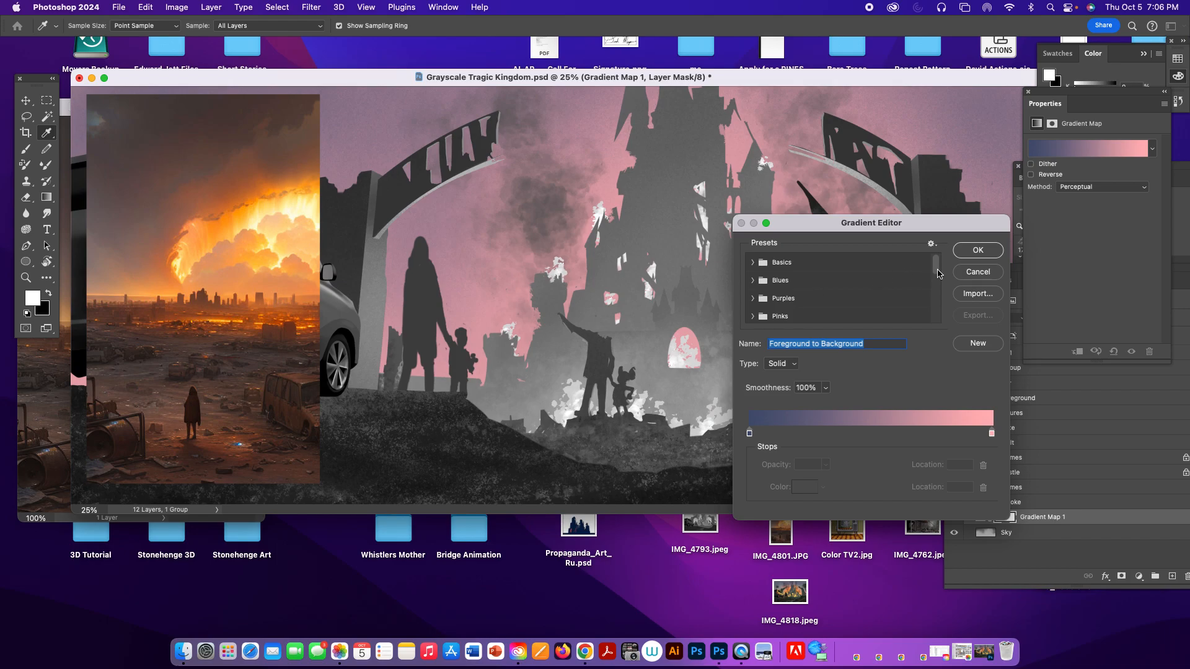
left_click_drag(938, 273, 924, 339)
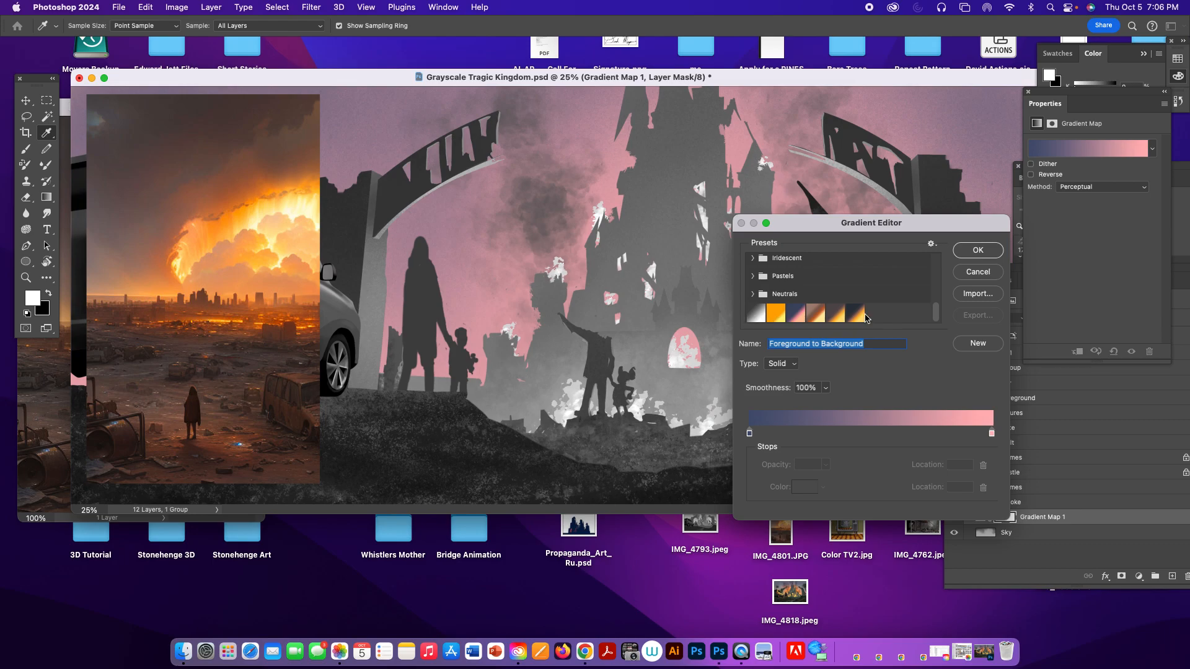
left_click(755, 314)
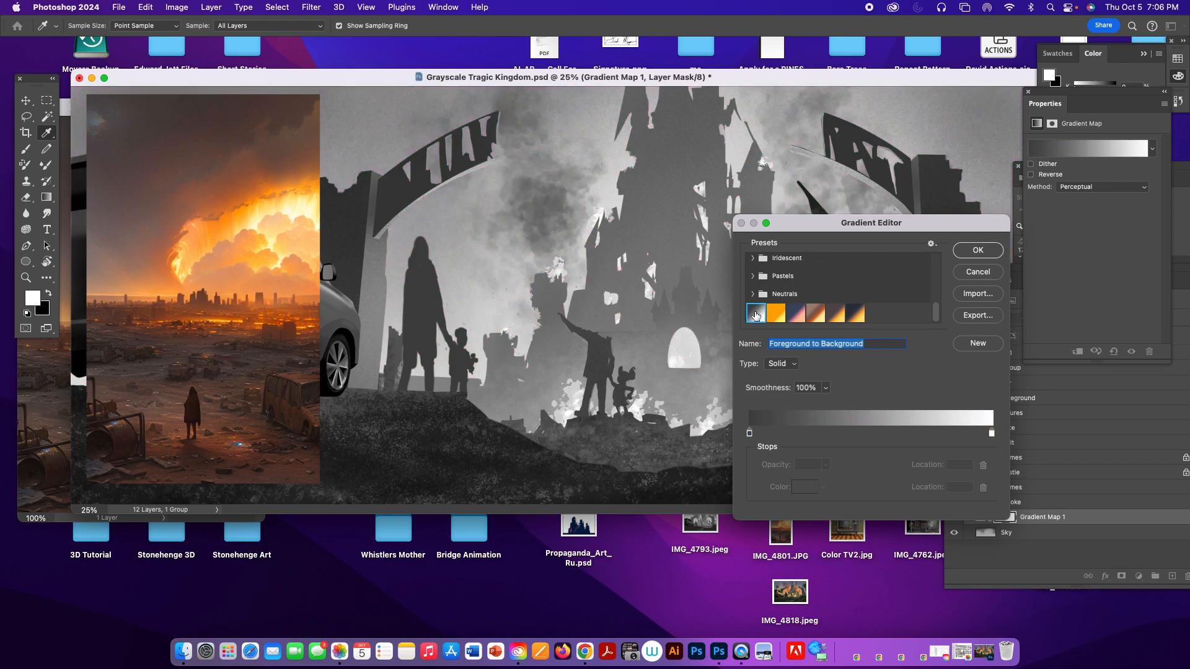
left_click(750, 433)
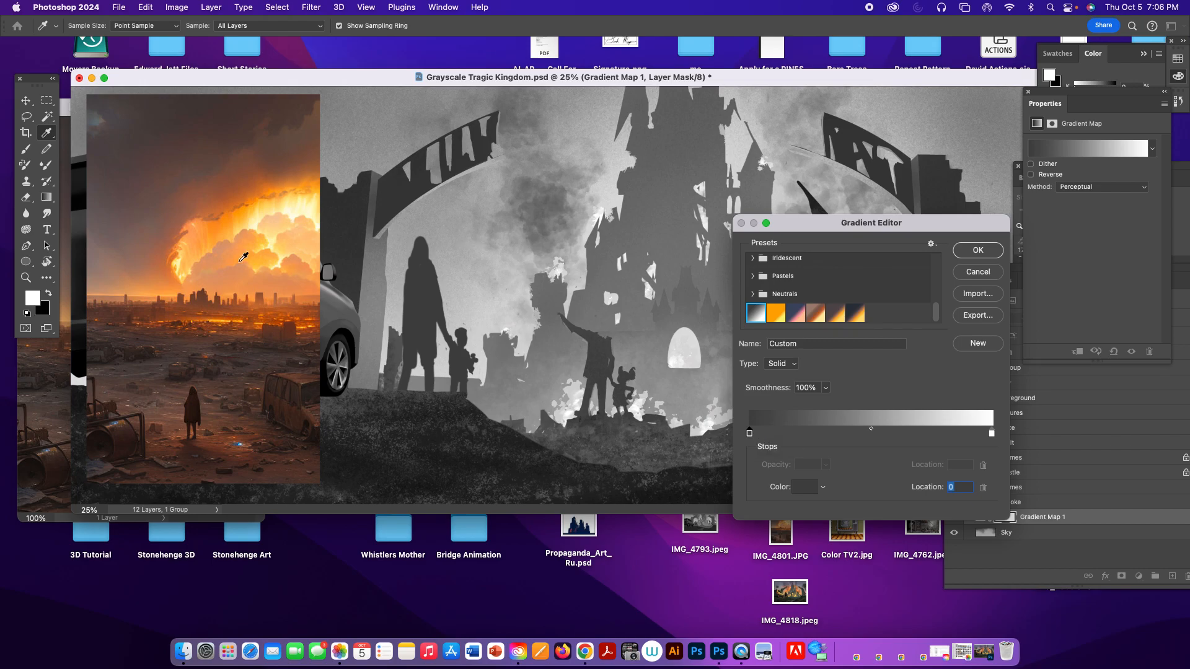
left_click(152, 162)
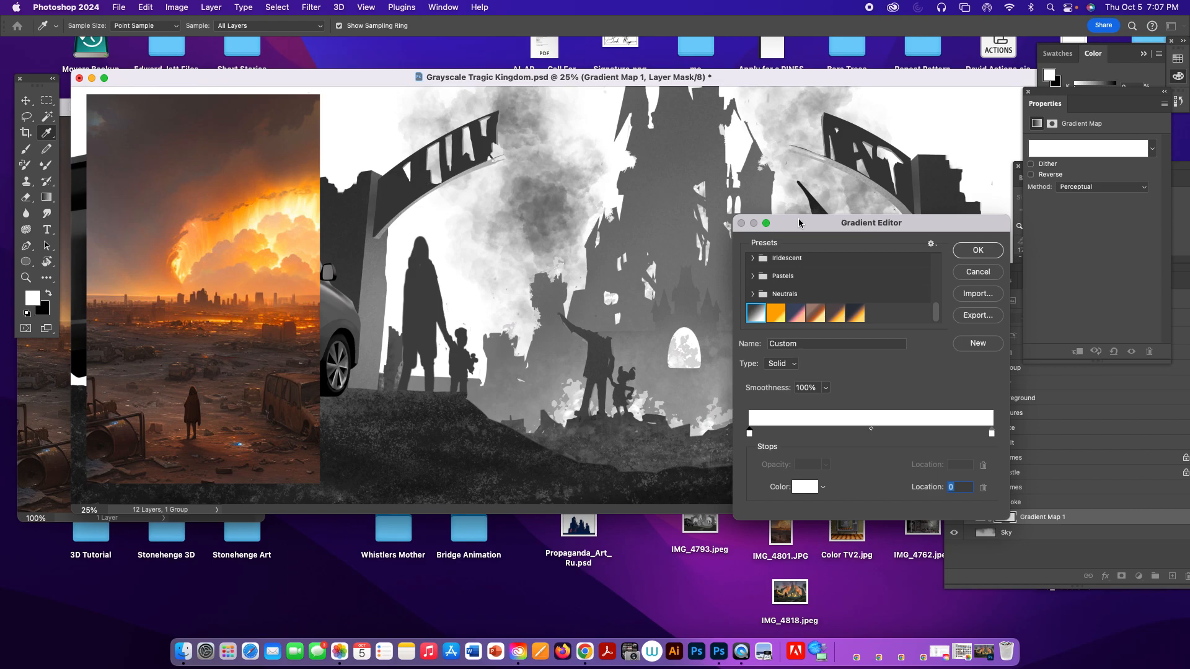
left_click_drag(799, 225, 709, 185)
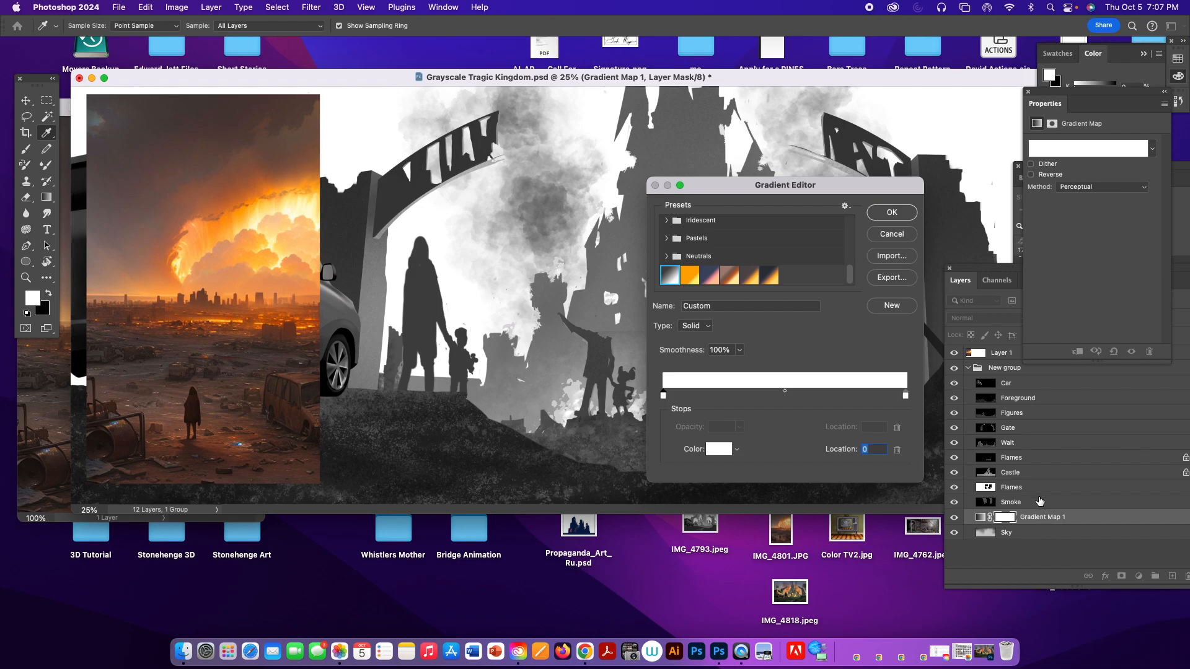
left_click(891, 236)
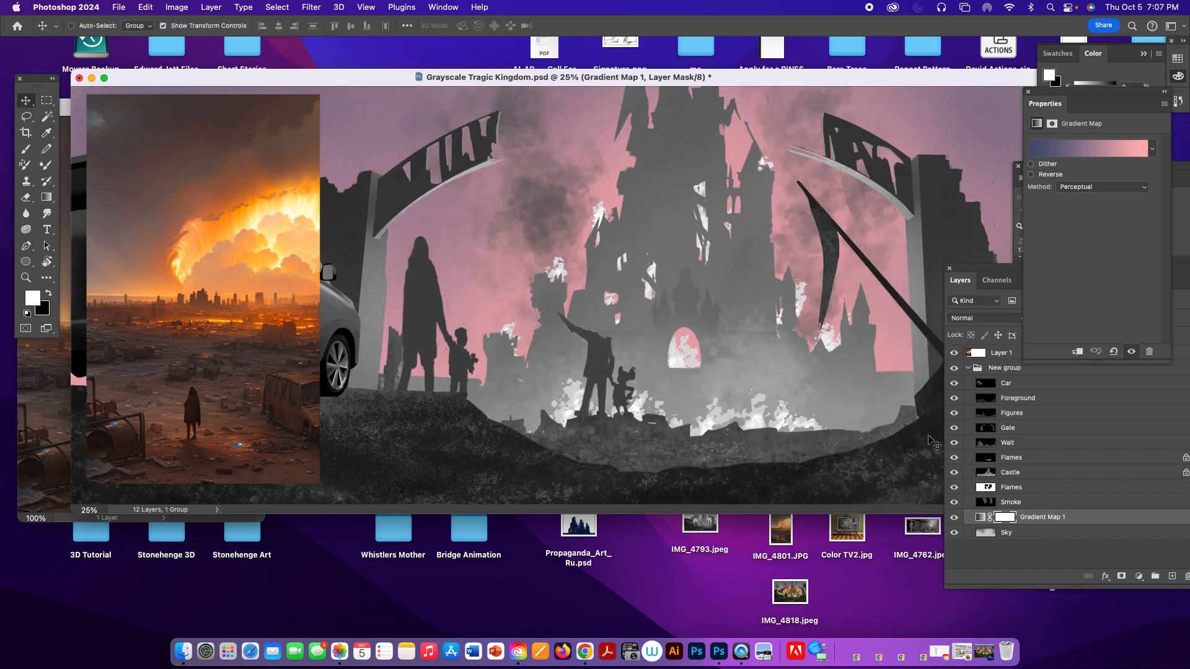
Step: Open the Sky's gradient map for editing and load the dark gray-to-white preset
left_click(980, 518)
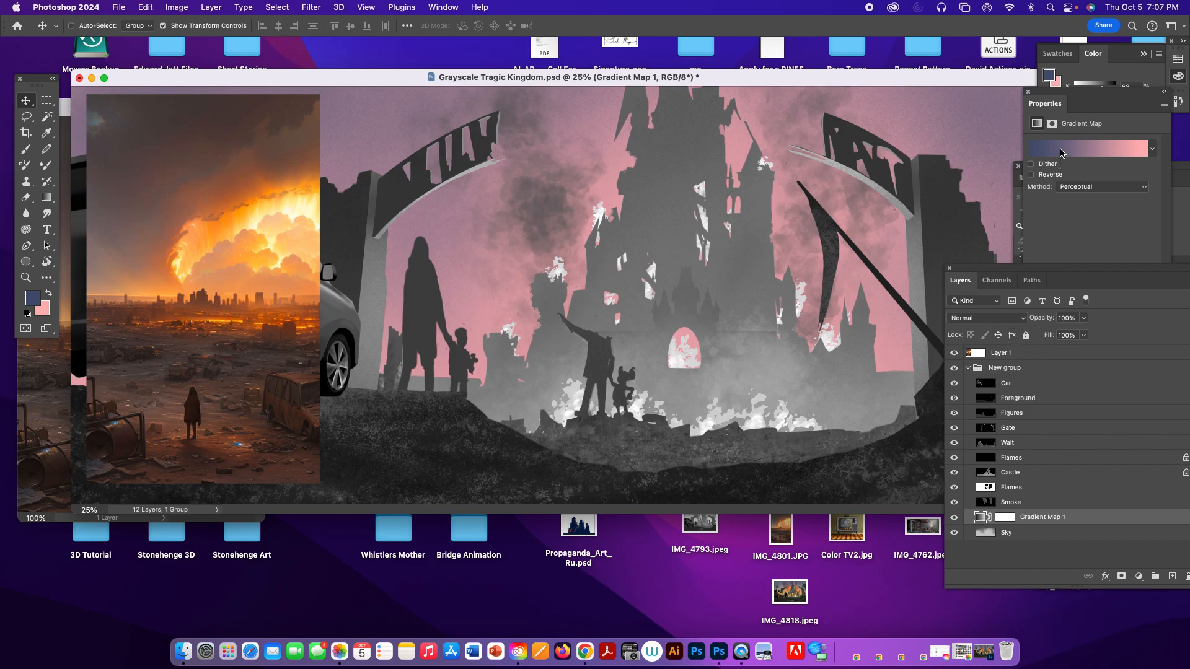
left_click(1062, 152)
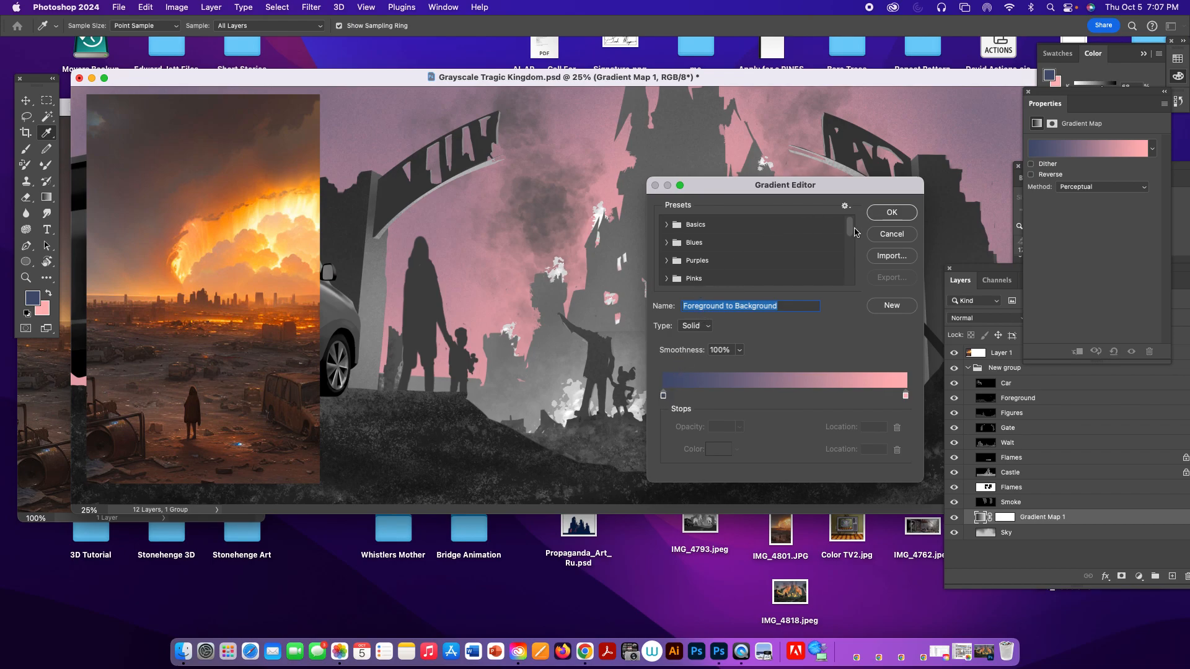
scroll(701, 288, "down", 5)
left_click(670, 276)
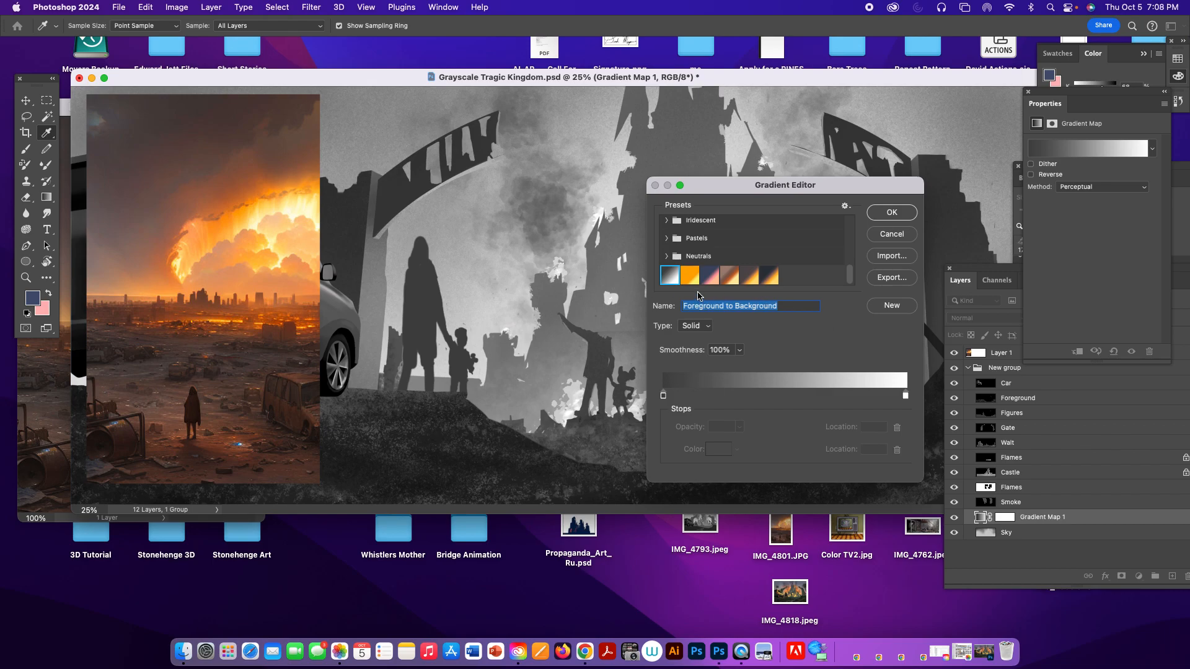
Step: Color the gradient's dark stop with dark brown sampled from the reference clouds and move it to location 29
left_click(664, 396)
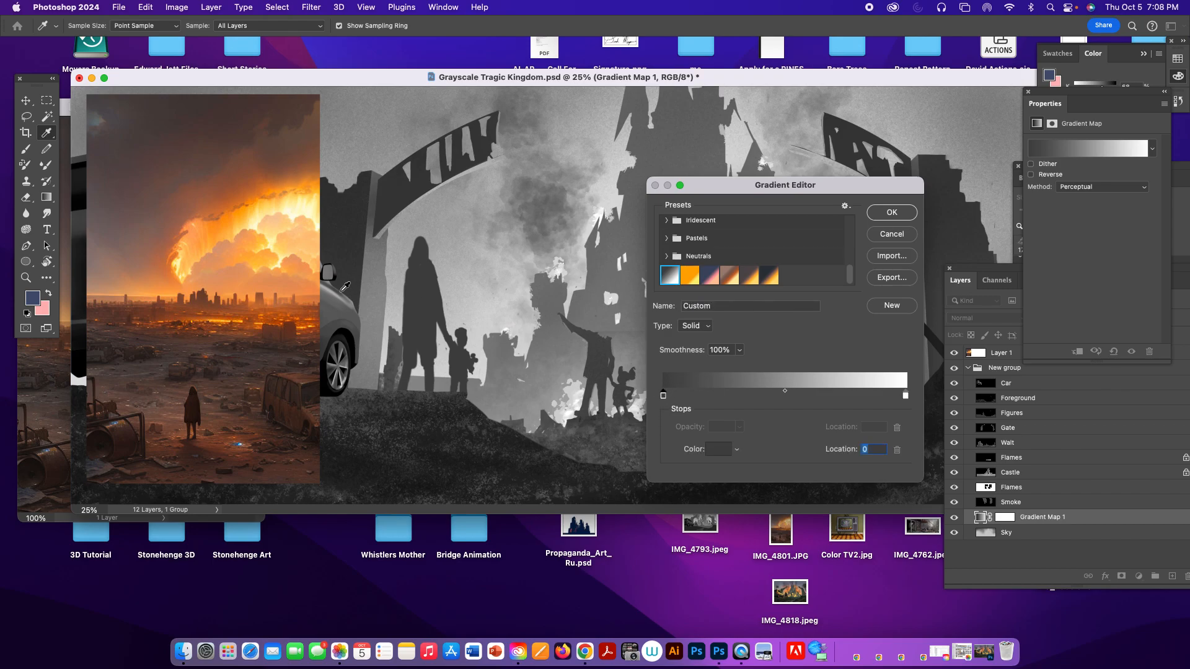
left_click(145, 219)
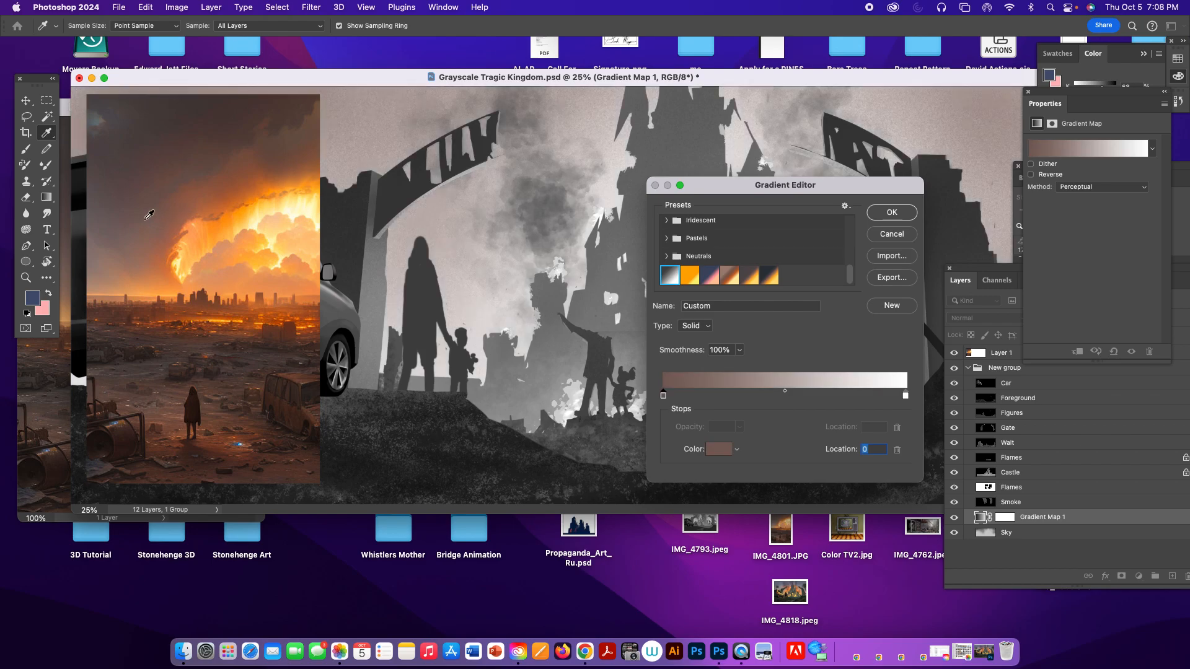
left_click(134, 173)
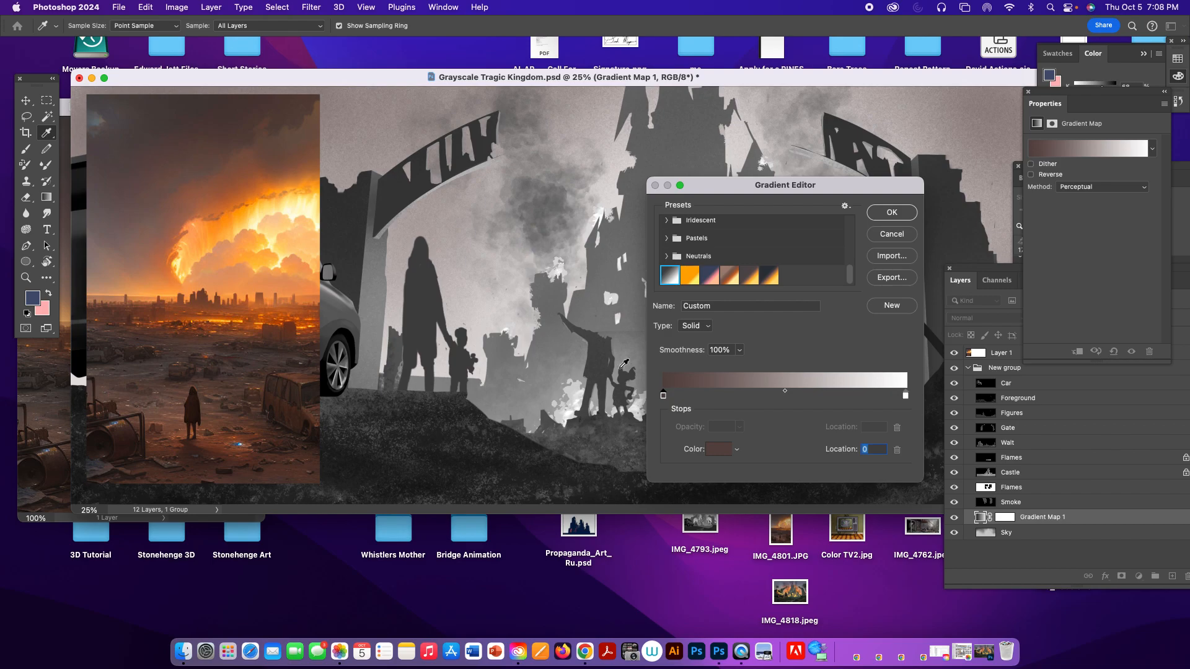
left_click_drag(664, 396, 734, 397)
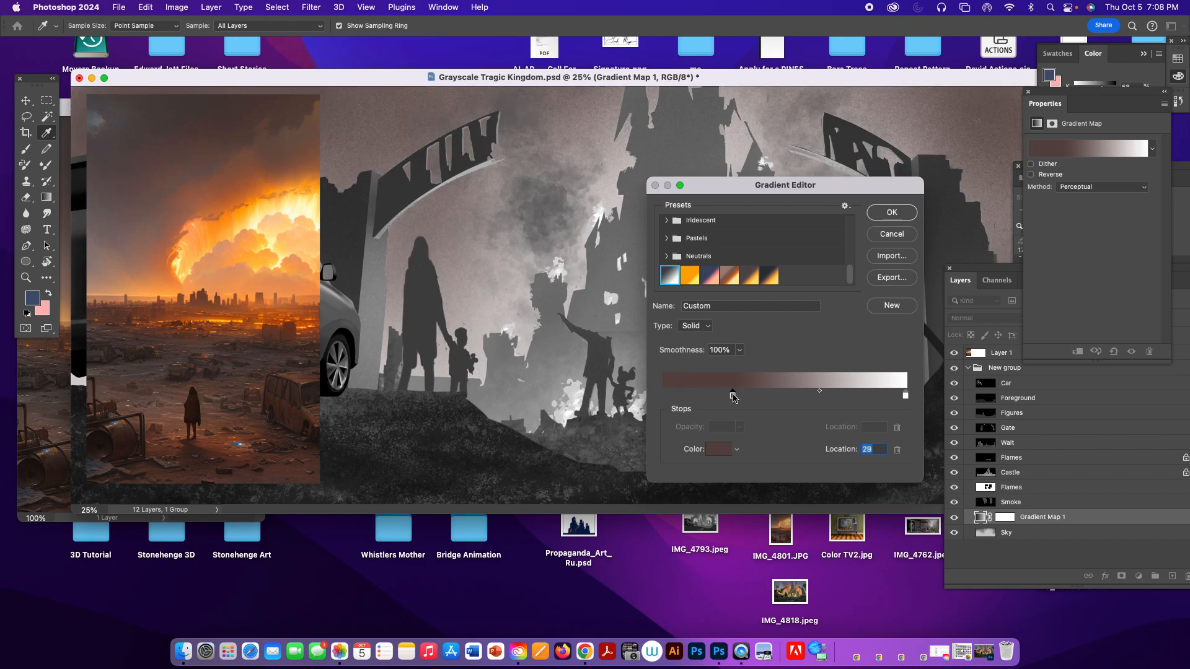
Step: Add a bright orange stop toward the gradient's light end and recolor the stop at 100 light yellow-orange, sampling both from the reference explosion
left_click(812, 396)
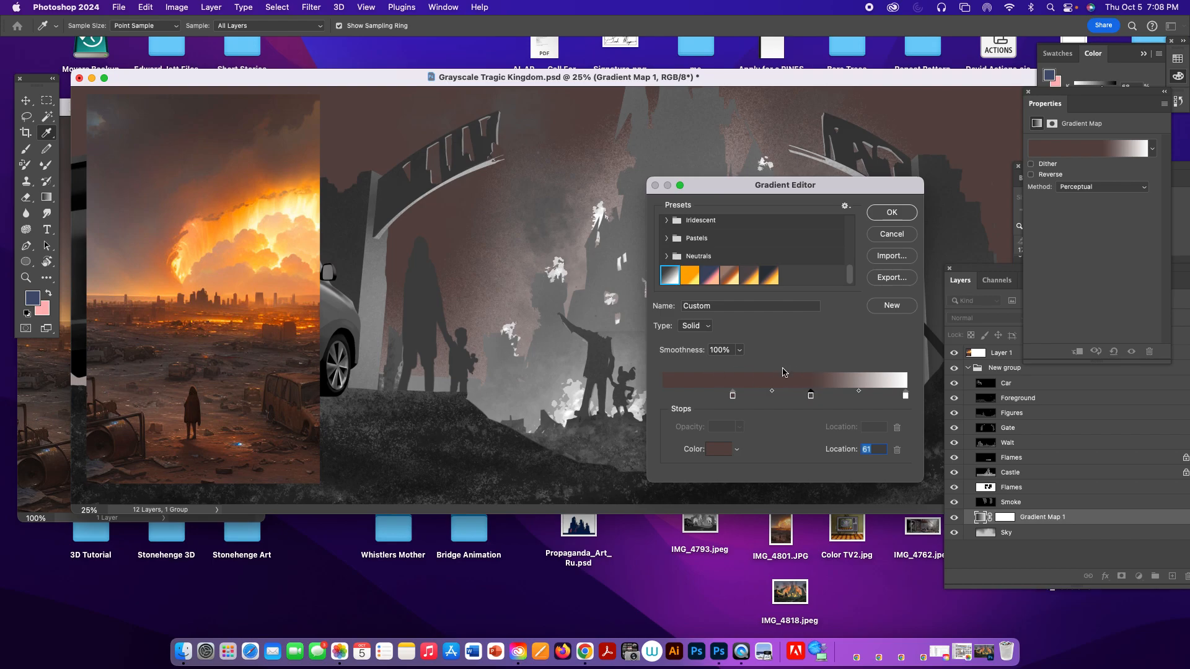
left_click(239, 185)
left_click(241, 184)
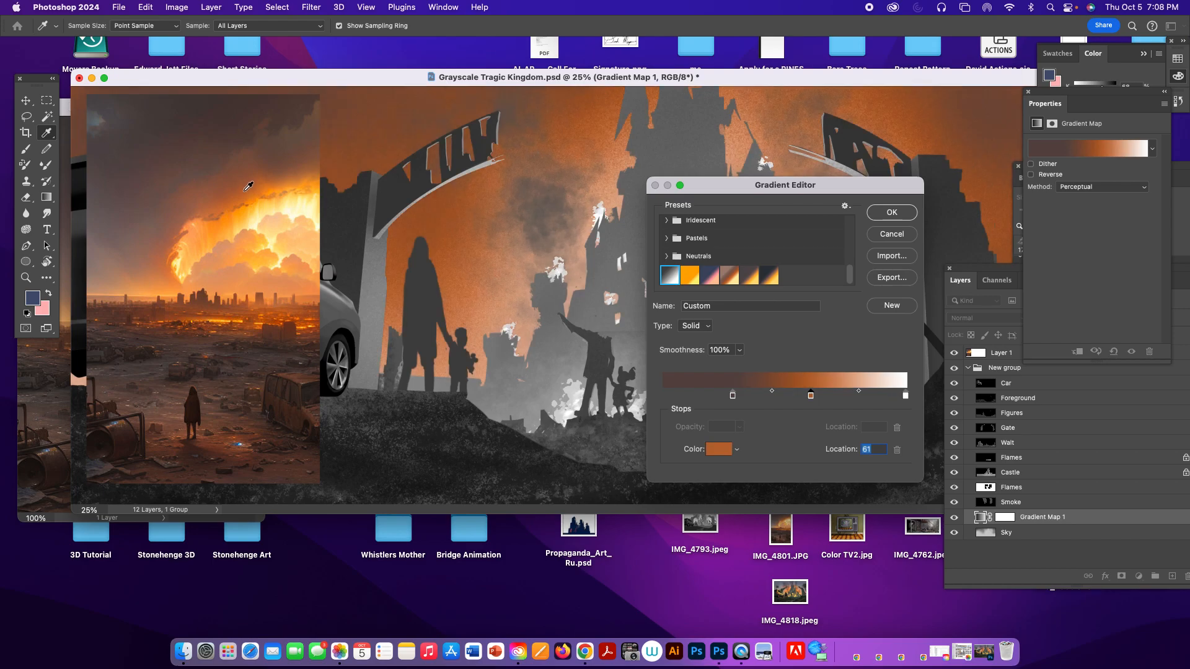
left_click(243, 211)
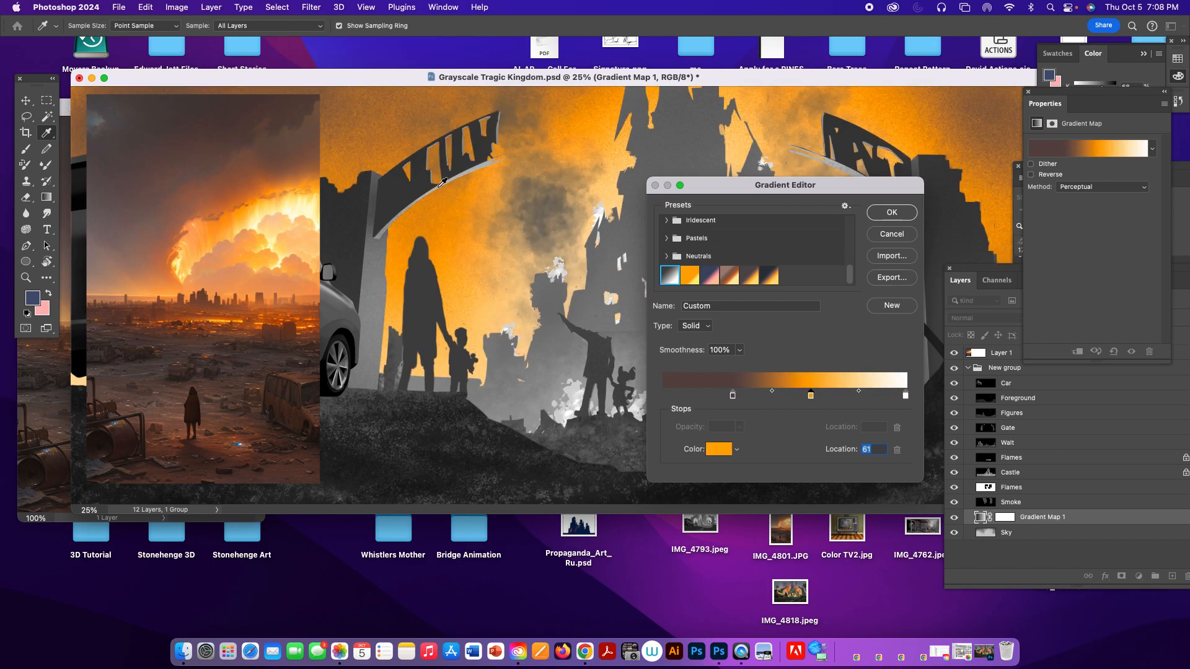
left_click_drag(808, 394, 835, 397)
left_click(906, 397)
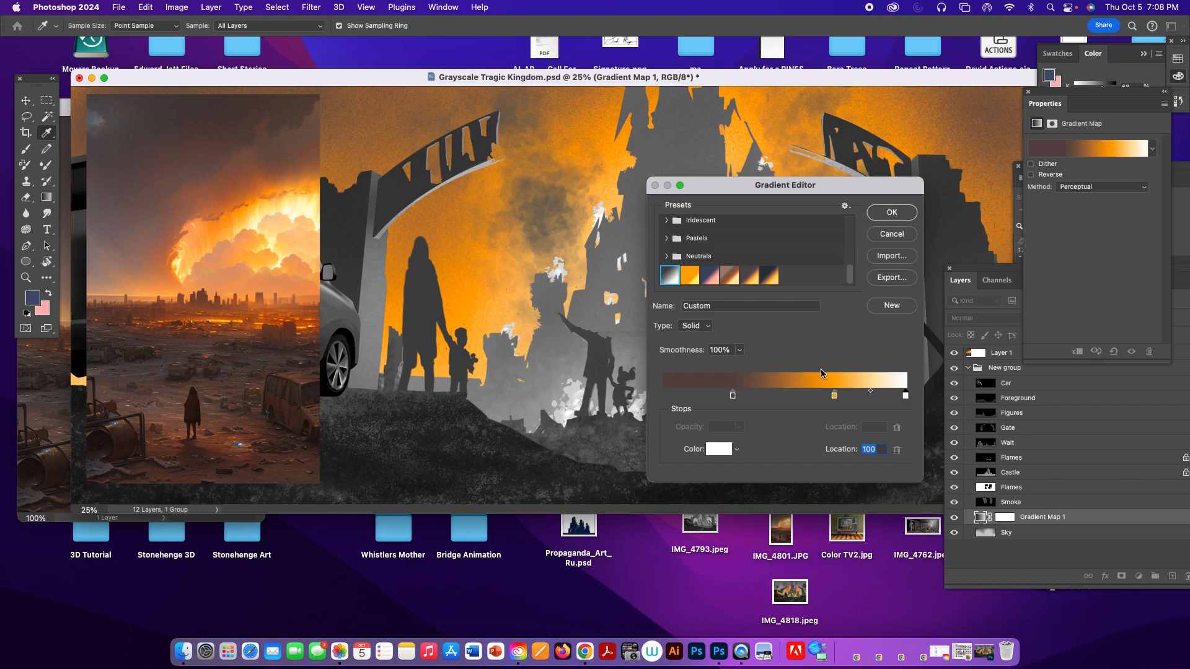
left_click(255, 210)
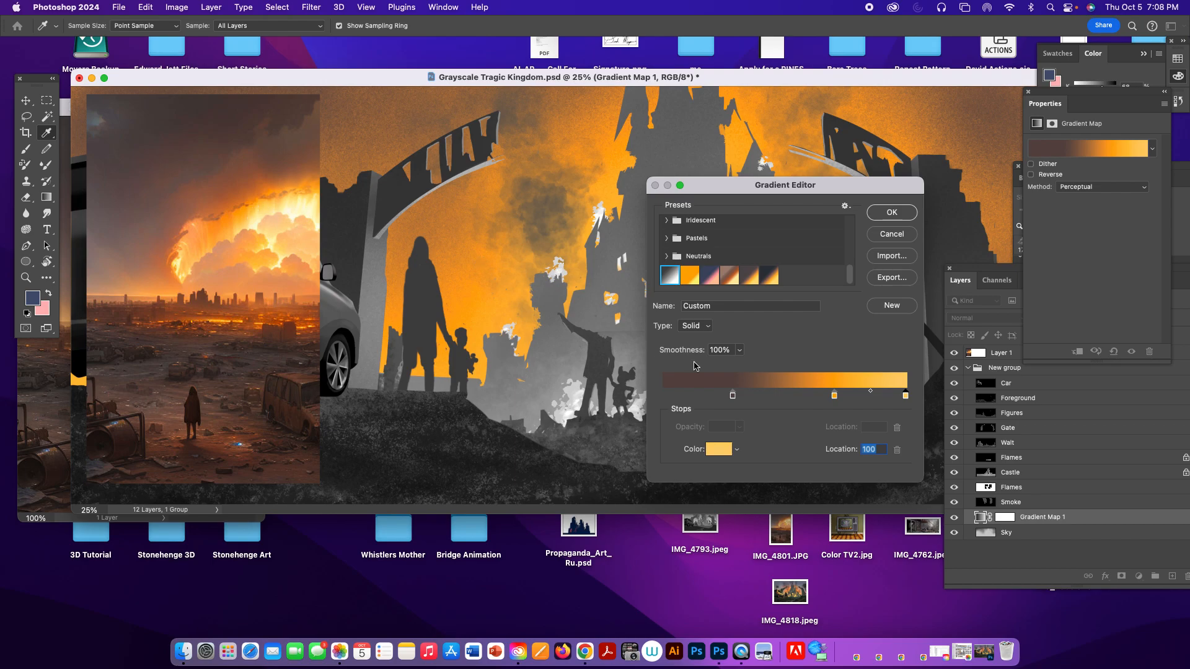
Step: Add a stop at location 54 in rusty brown sampled from the reference's glowing cloud edge
left_click(794, 397)
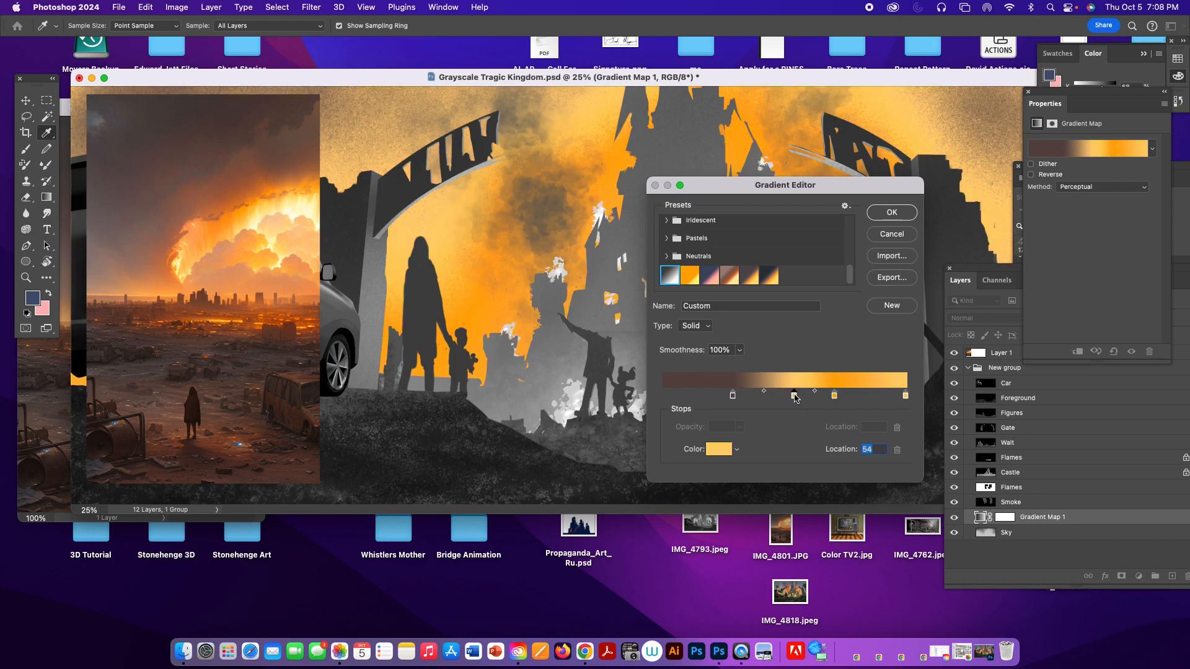
left_click(224, 180)
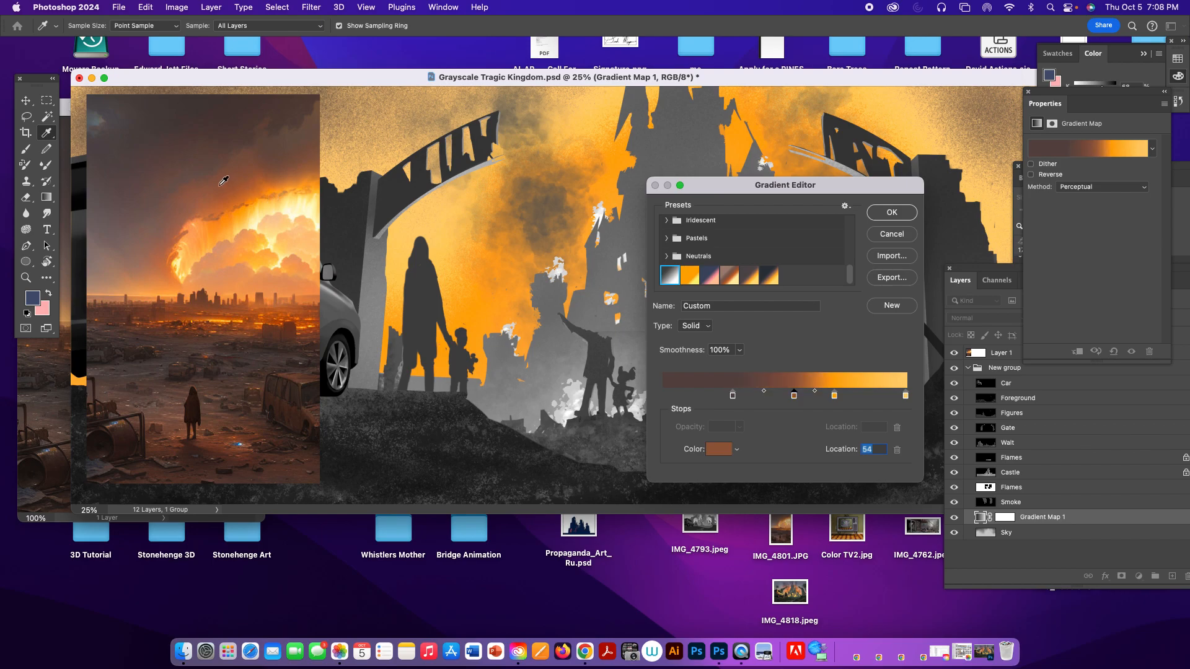
left_click(218, 201)
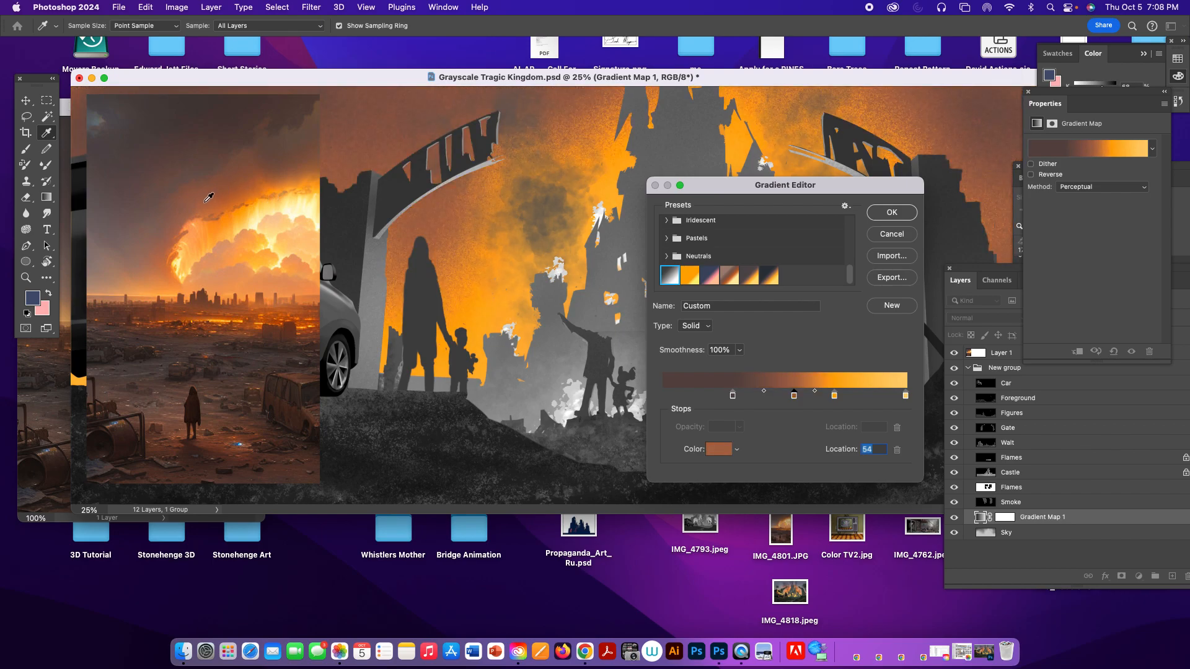
Step: Recolor the gradient stop at location 29 with the blue-gray from the reference image's upper sky
left_click(734, 395)
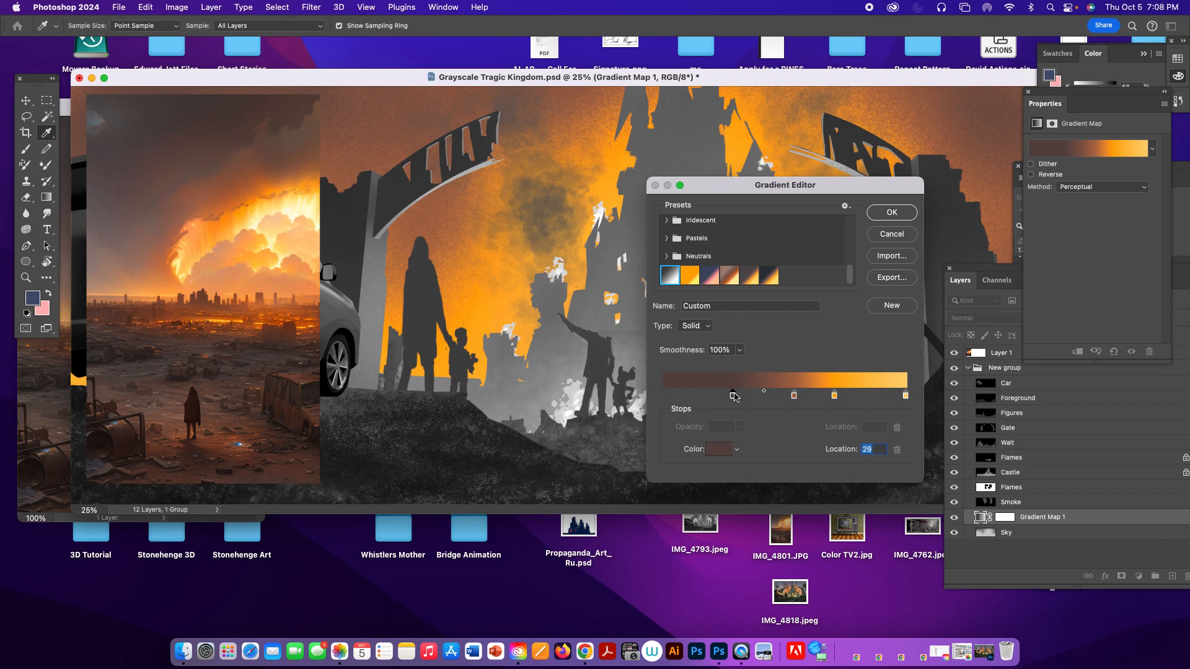
left_click(100, 283)
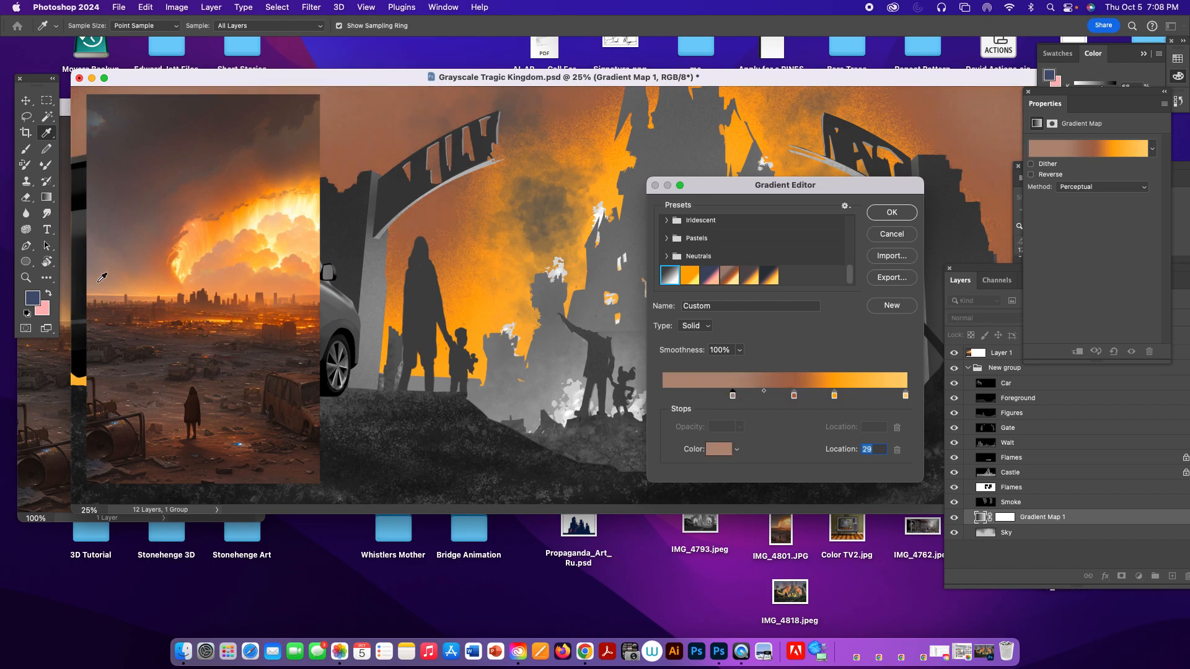
left_click(95, 117)
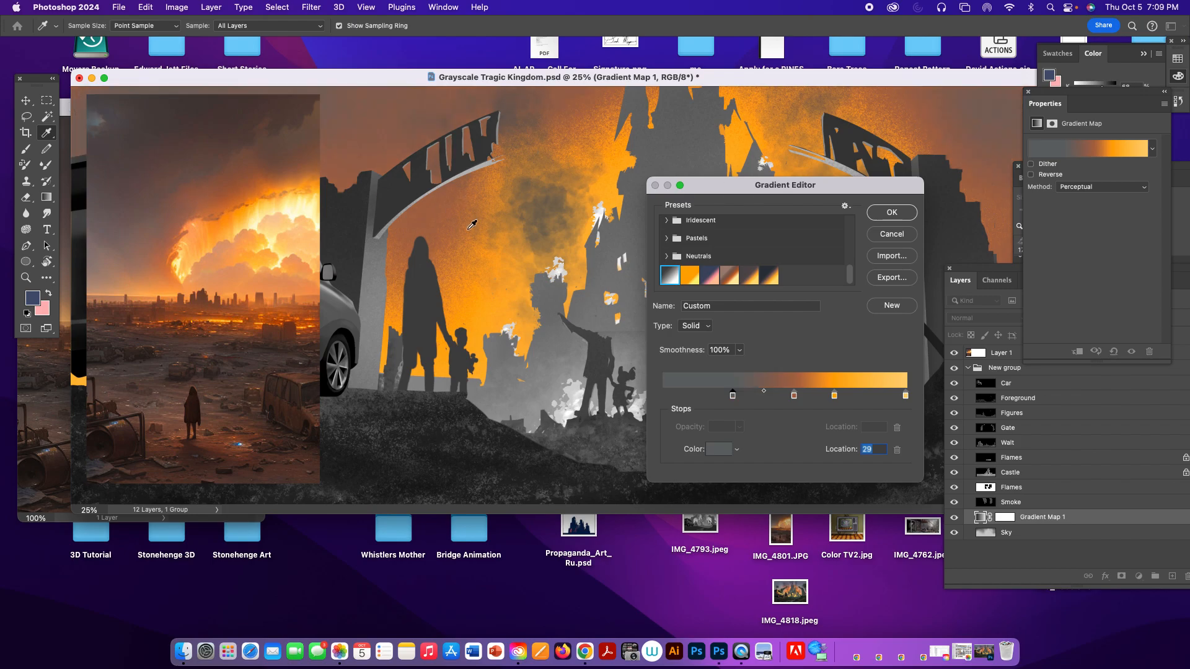
Step: Shift the bright orange stop further toward the light end and move the rusty brown stop to location 58
left_click_drag(712, 188, 636, 223)
left_click_drag(758, 432, 790, 429)
left_click_drag(718, 430, 729, 429)
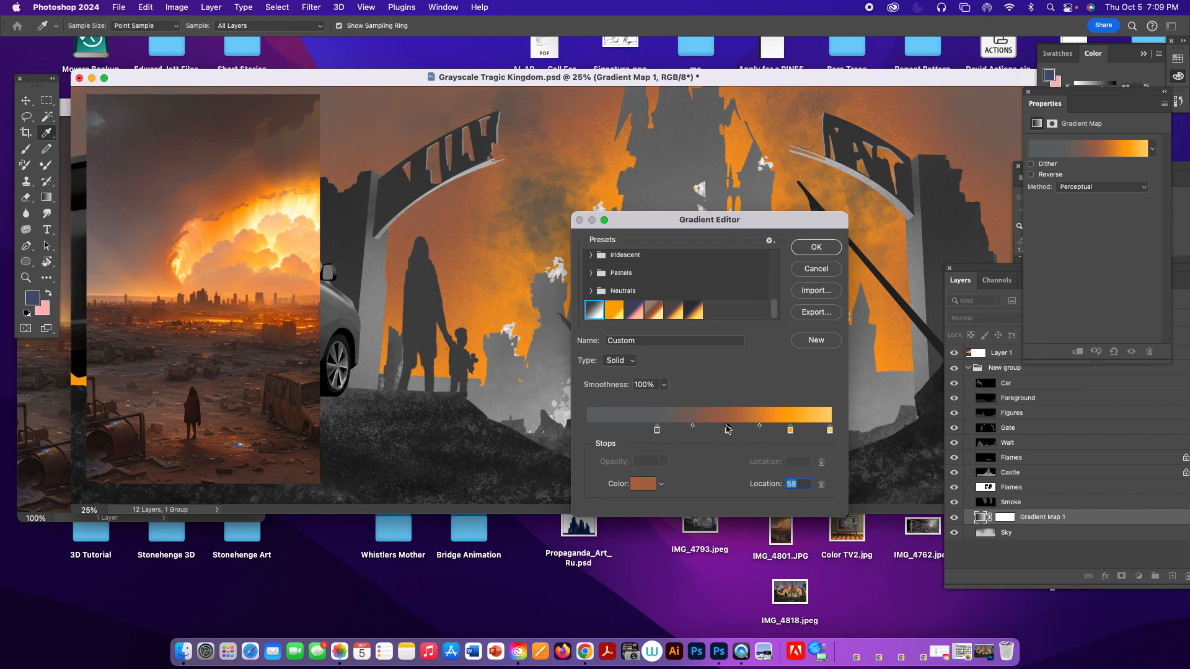
Step: Recolor the gradient stop at location 84 with pale yellow sampled from the explosion in IMG_4801.JPG
left_click(790, 430)
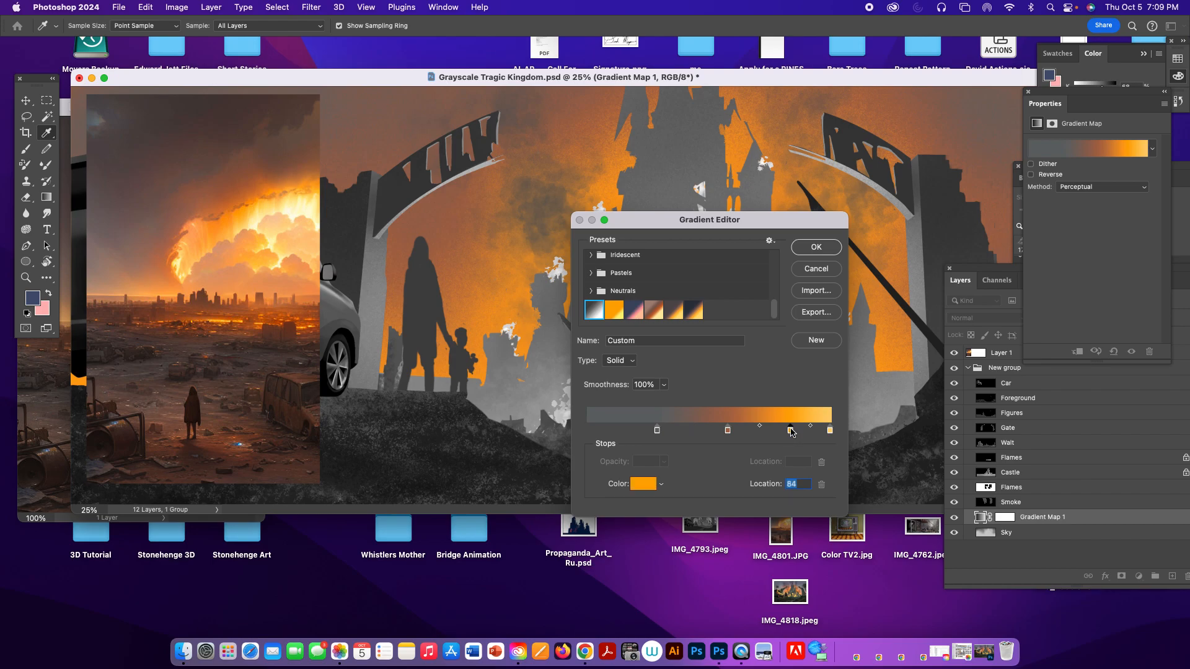
left_click(48, 393)
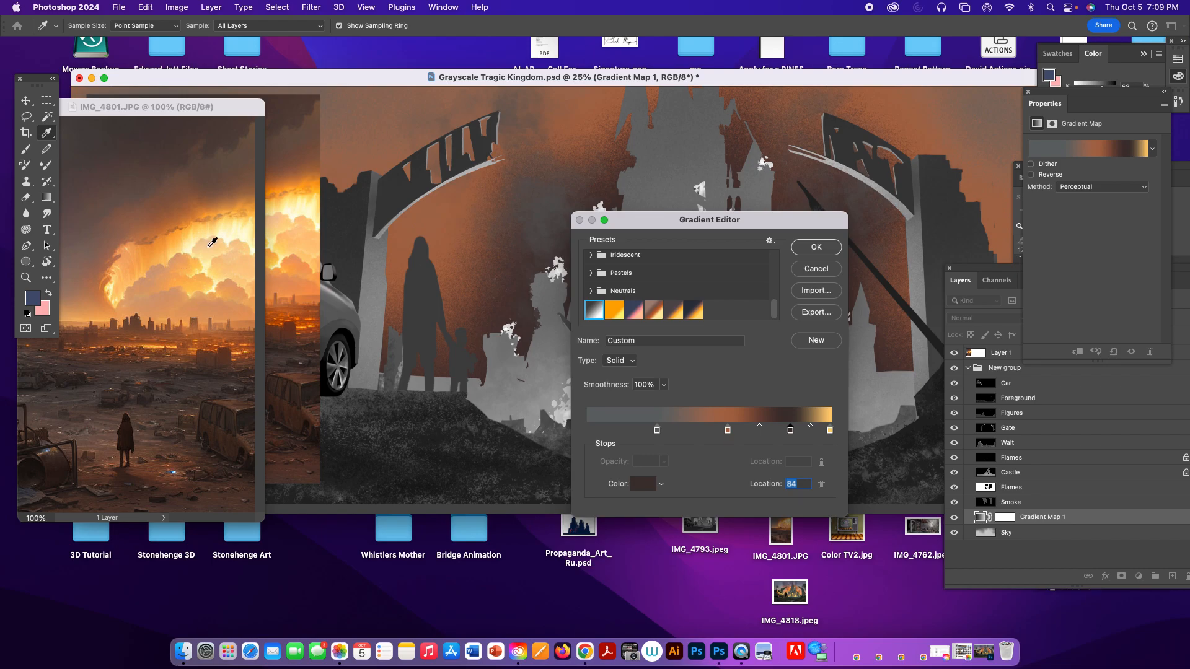
left_click(209, 245)
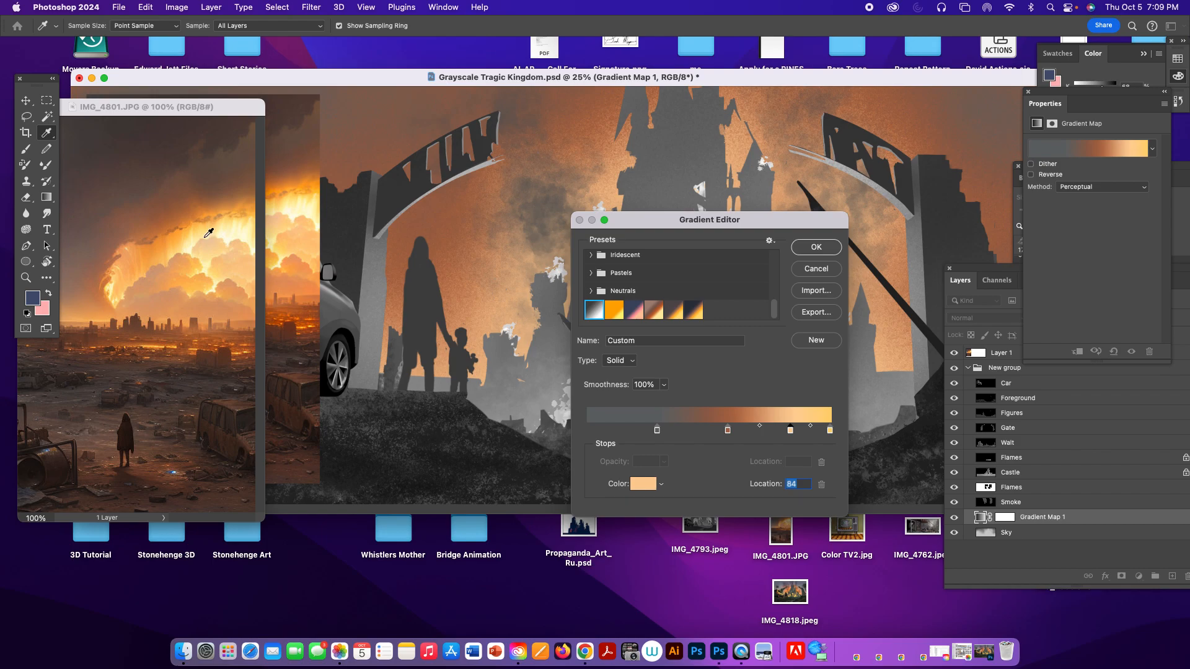
left_click(206, 237)
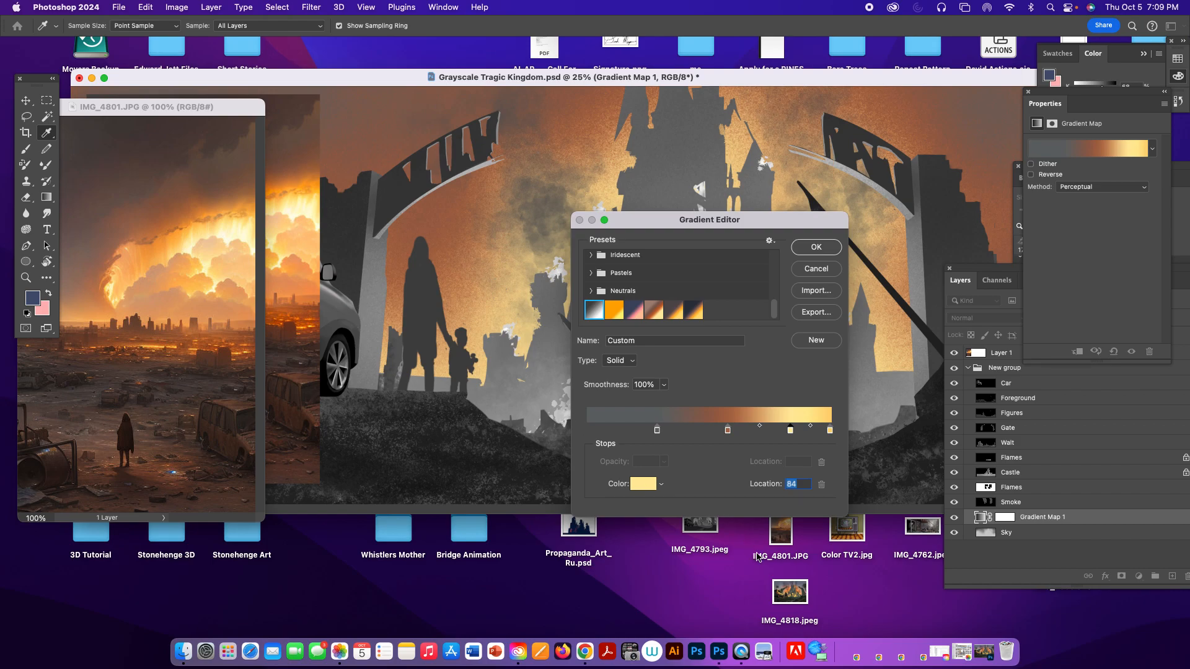
Step: Bring up the IMG_4818.jpeg reference and recolor the stop at location 29 with the blue-gray of its upper sky
left_click(984, 651)
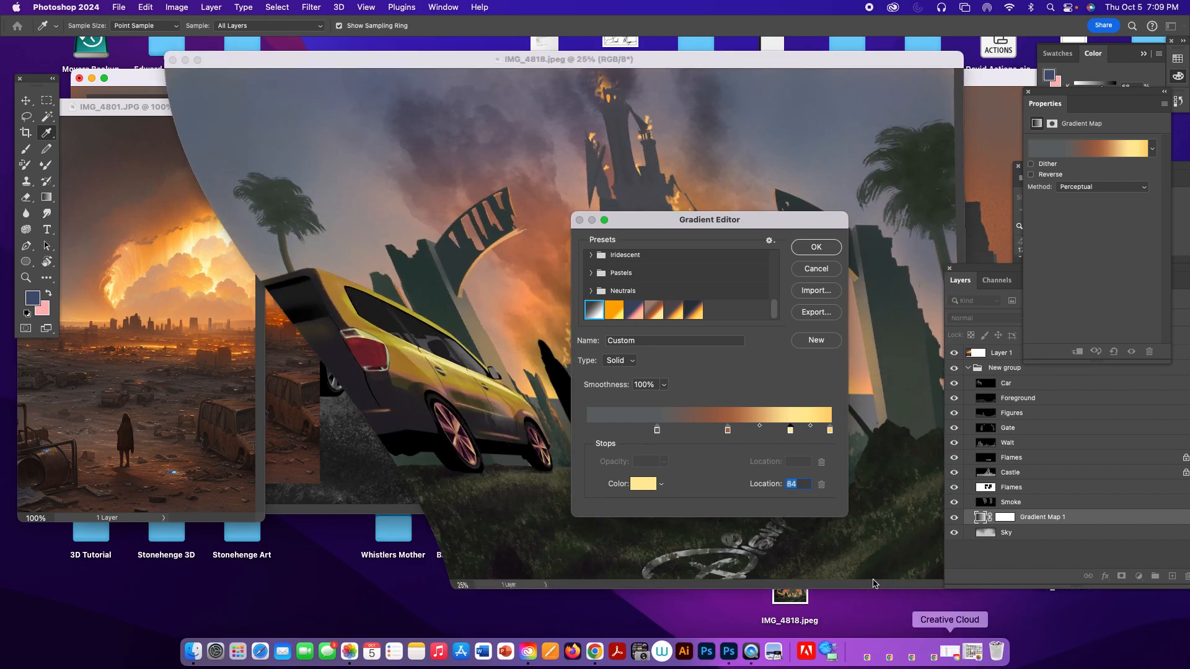
left_click_drag(456, 60, 87, 340)
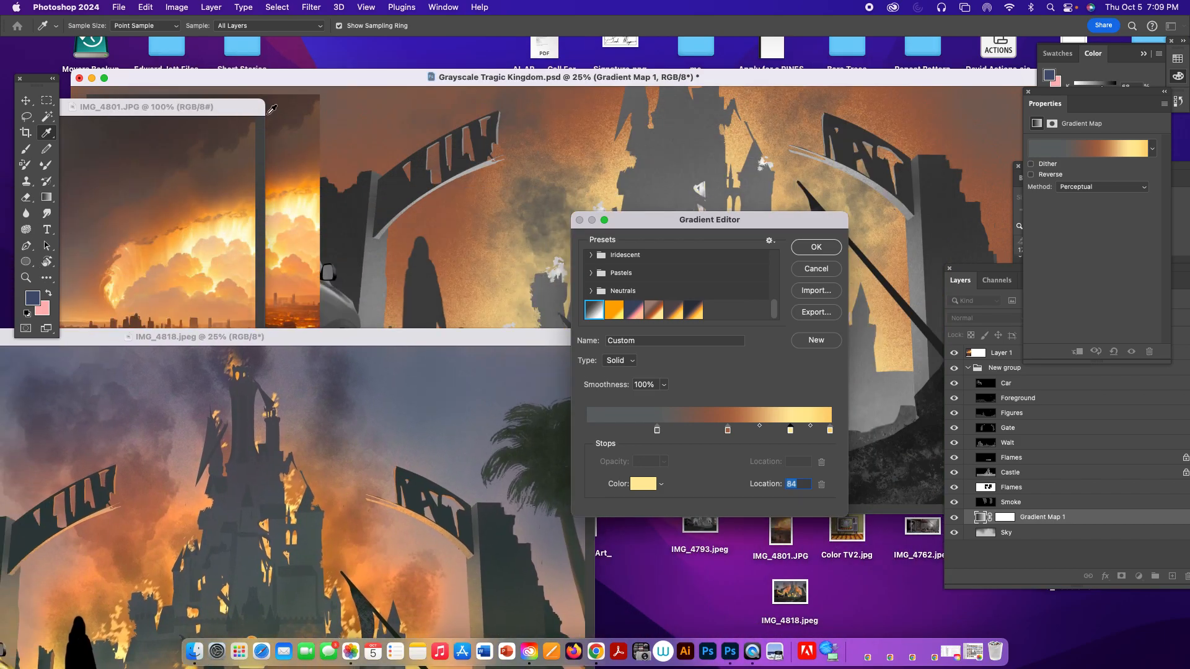
left_click(428, 399)
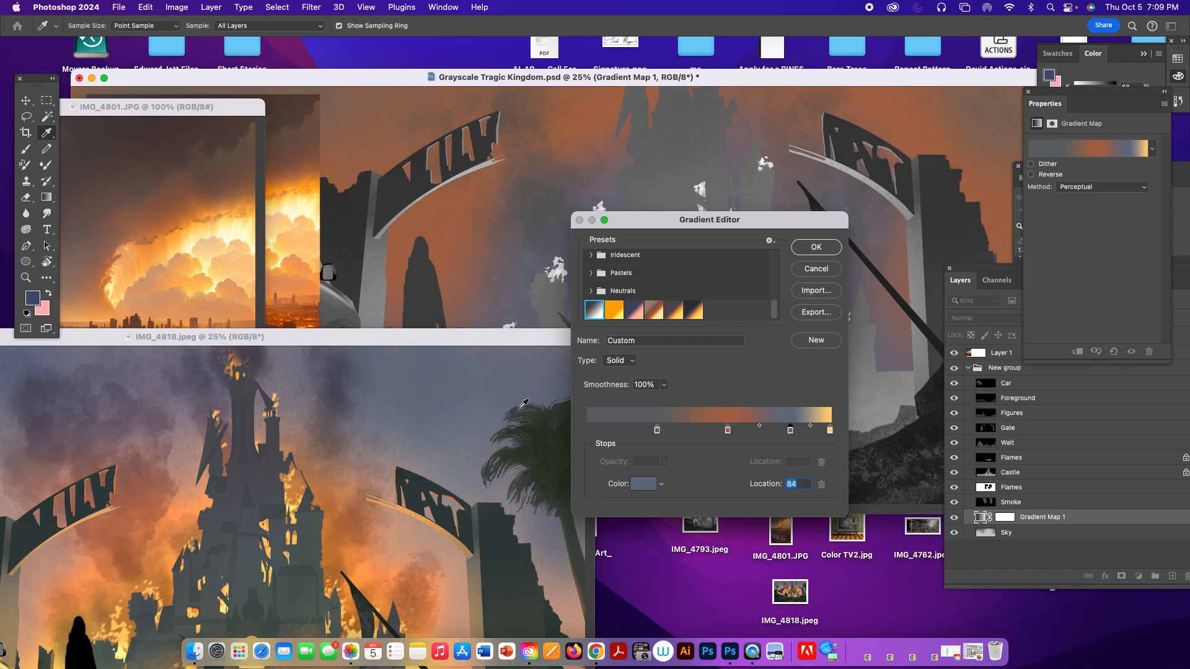
left_click(523, 404)
left_click(657, 430)
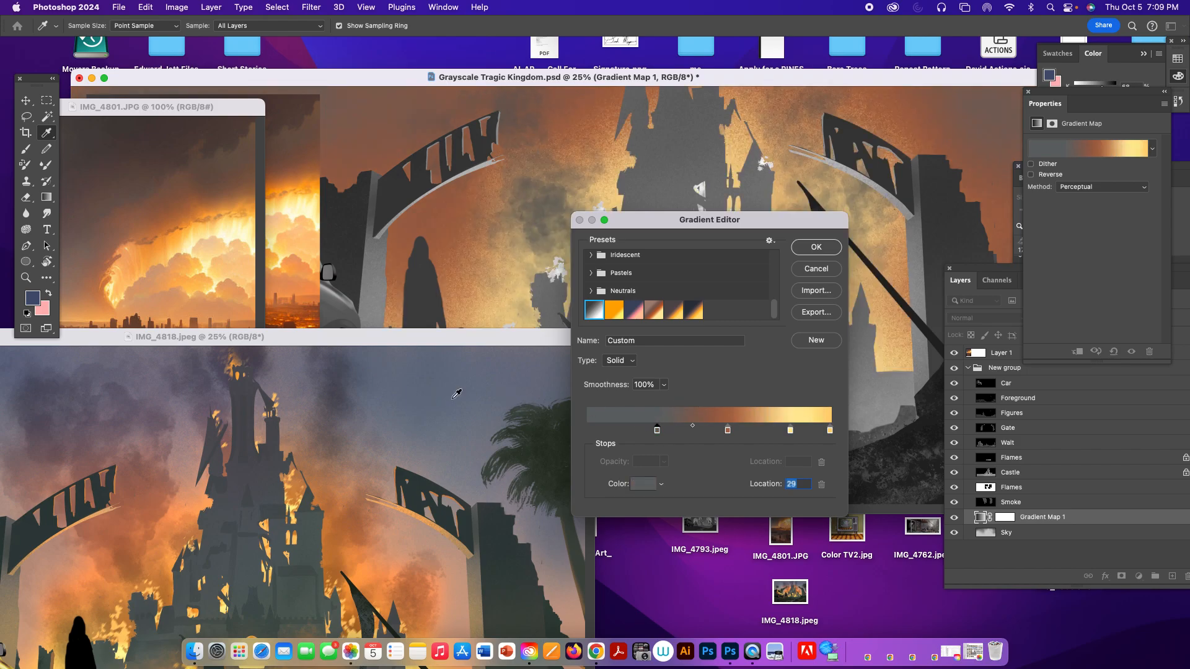
left_click(461, 376)
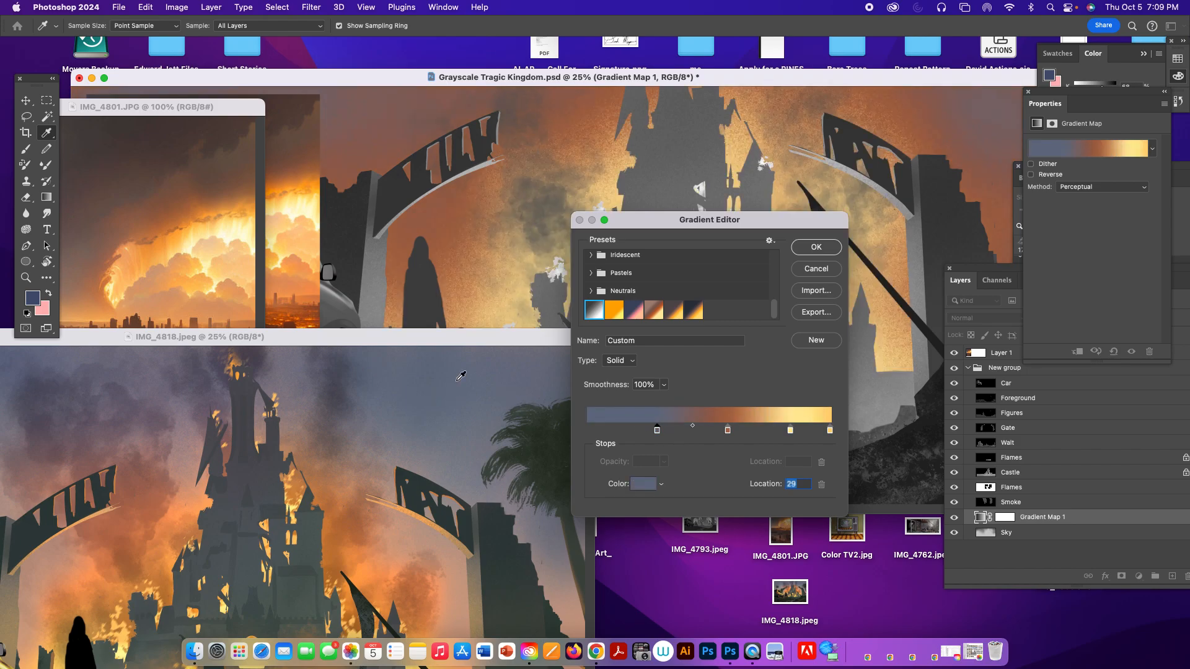
Step: Recolor the stop at location 58 with salmon orange sampled from IMG_4818.jpeg's glowing sky, and move that reference clear of the painting
left_click(728, 429)
left_click(413, 539)
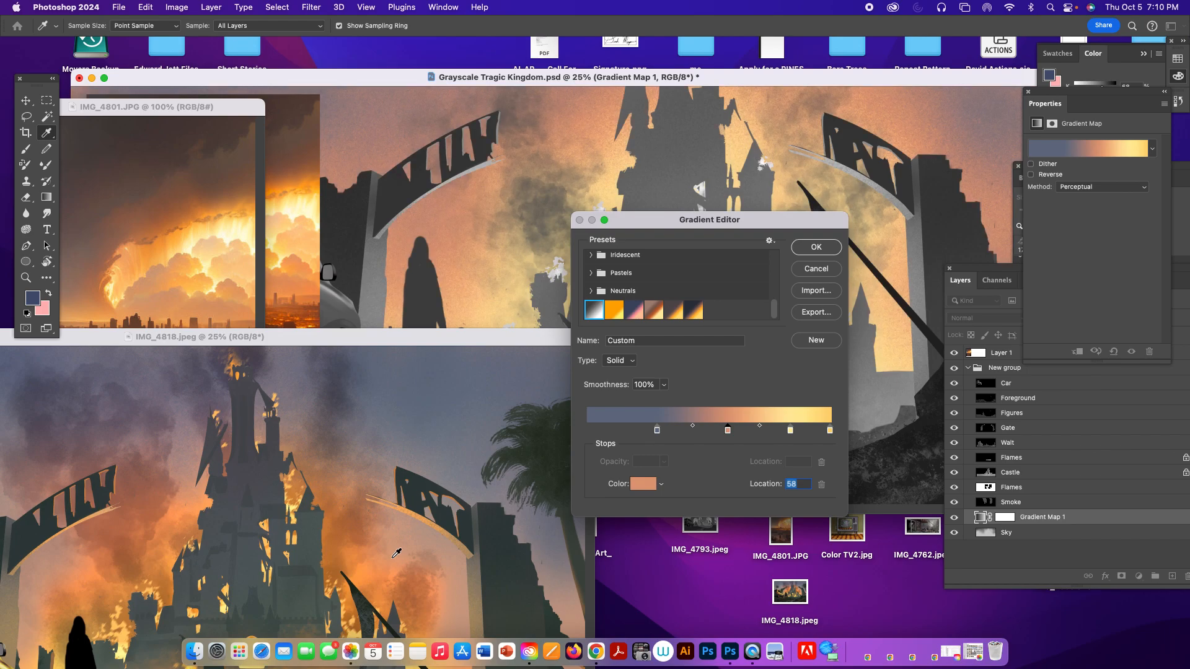
left_click_drag(277, 344, 569, 558)
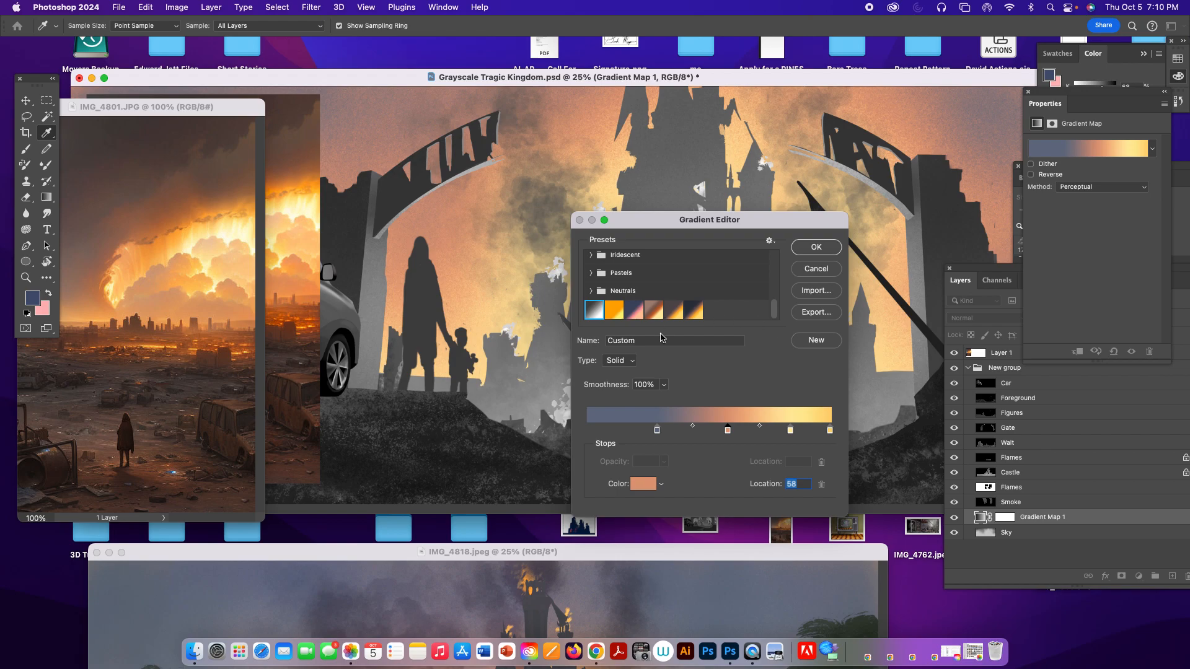
Step: Name the gradient "bright sky" and save it as a new preset
left_click_drag(653, 340, 571, 330)
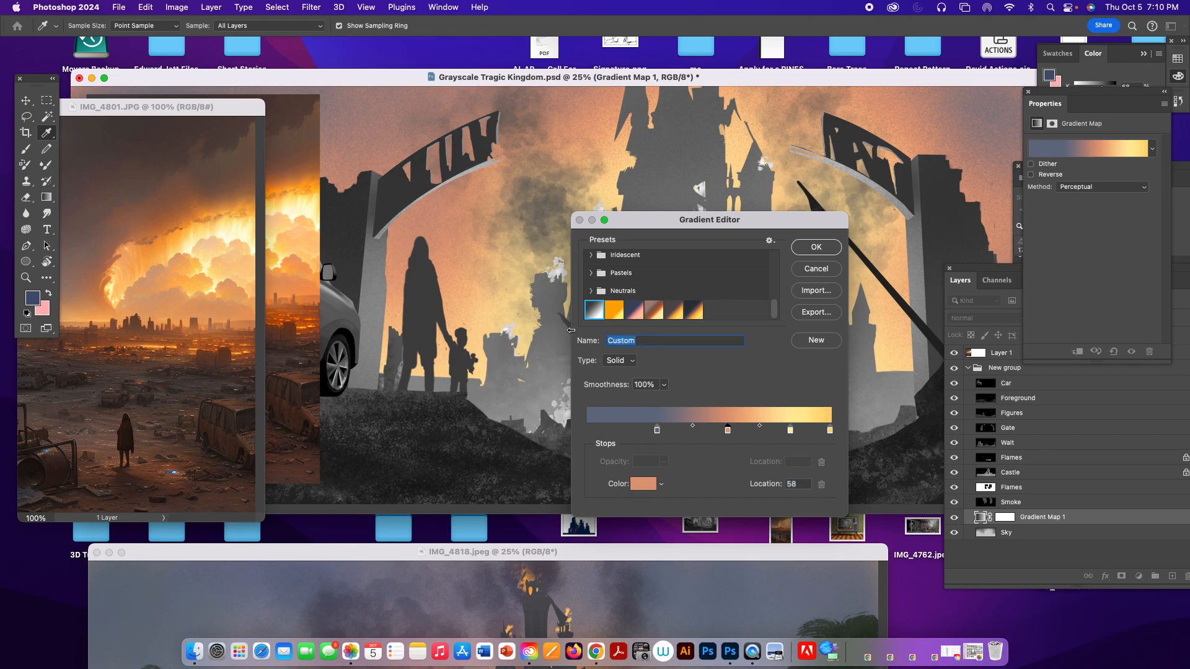
type("bright sky")
left_click(808, 342)
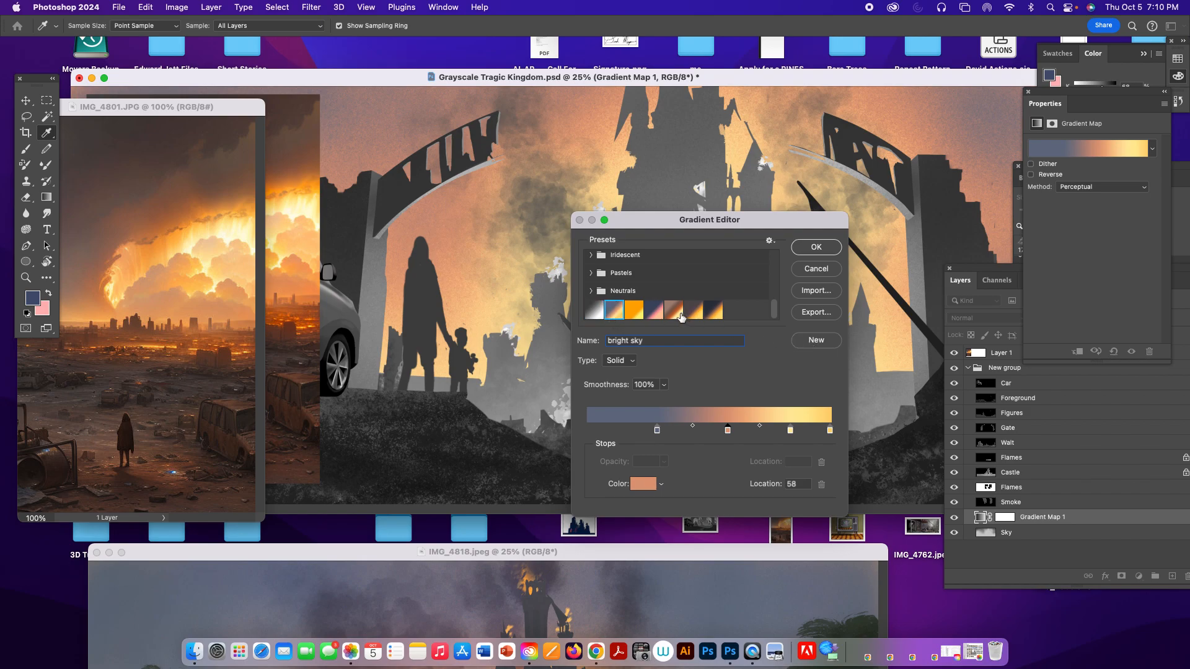
Step: Preview the sunset, burning sky and gates gradient presets on the sky, and return to bright sky
left_click(674, 310)
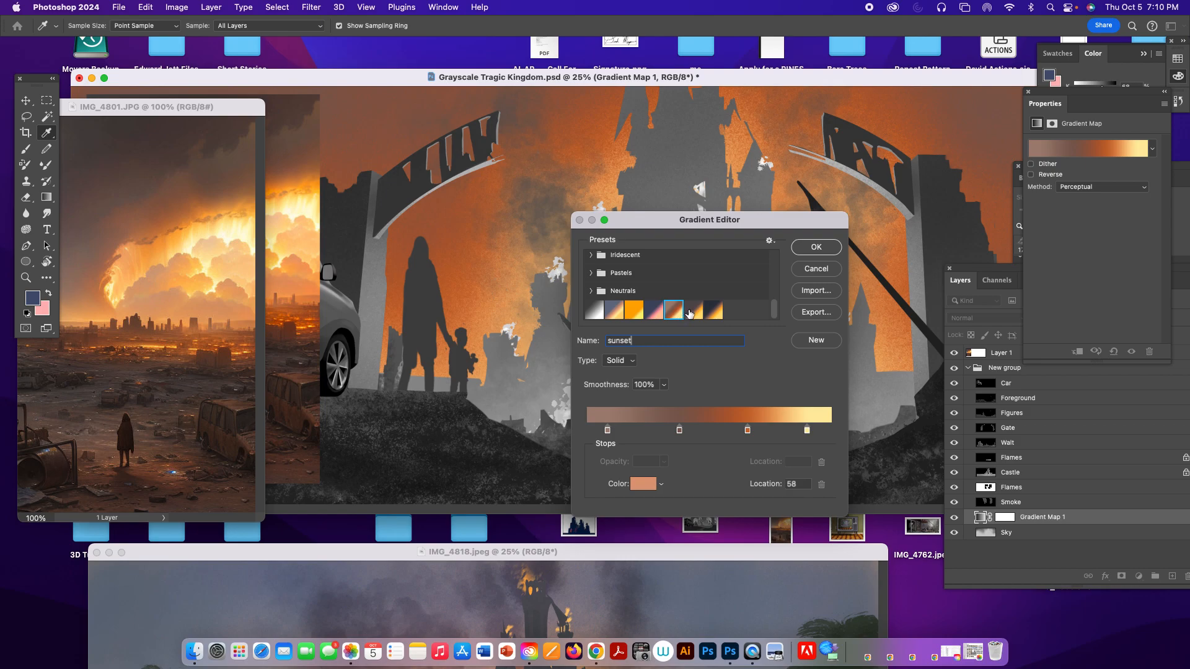
left_click(694, 312)
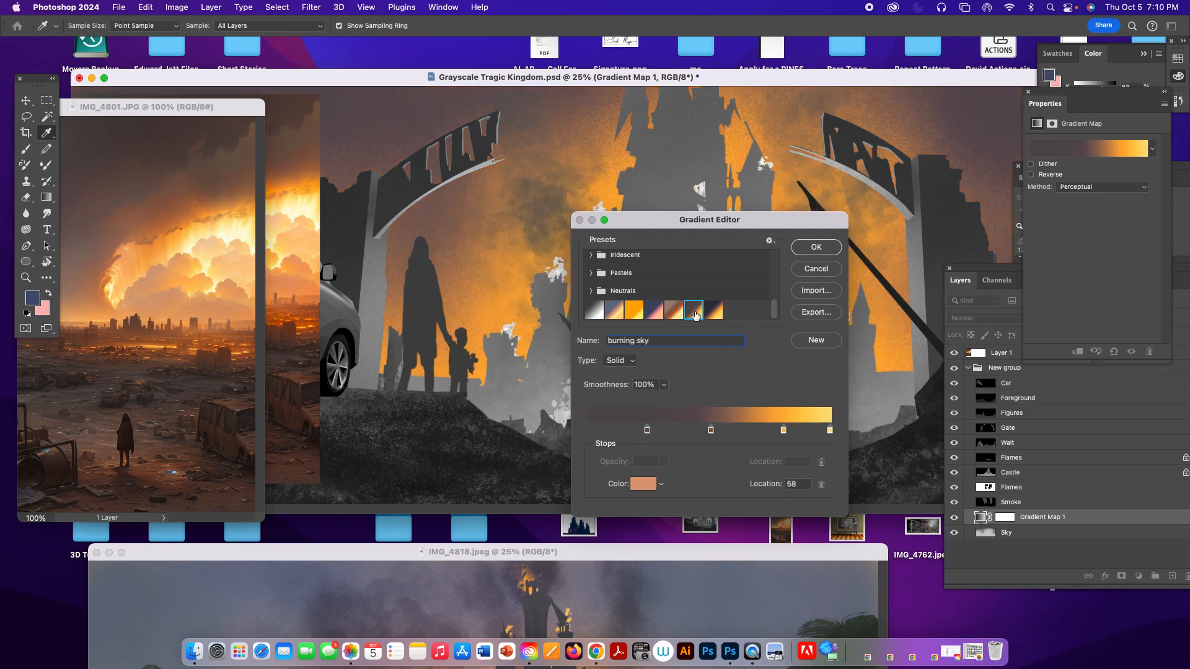
left_click(713, 312)
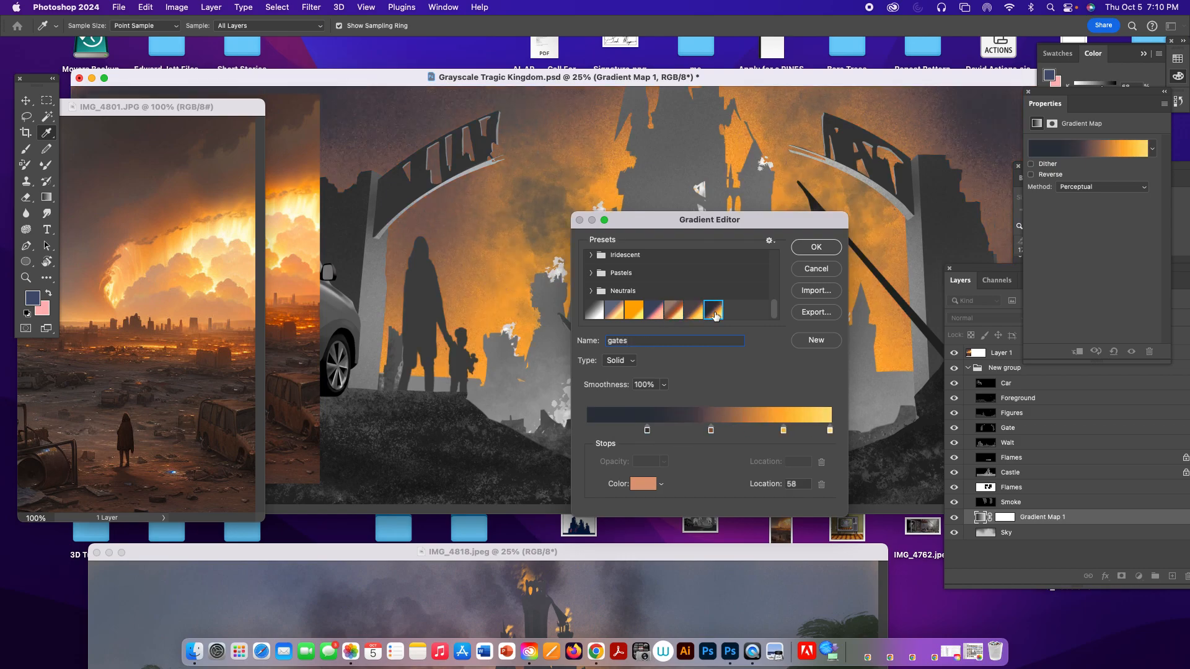
left_click(614, 313)
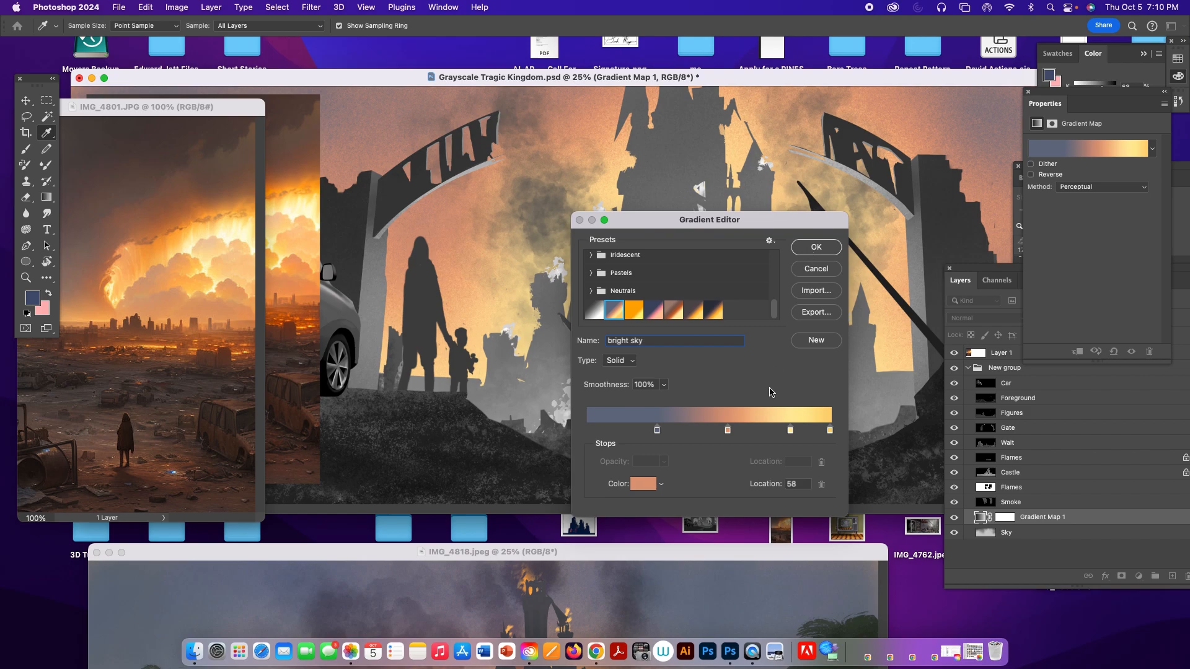
Step: Shift the blue and salmon stops toward the light end, move the pale yellow stop to location 96, and accept the gradient
left_click_drag(728, 432, 740, 432)
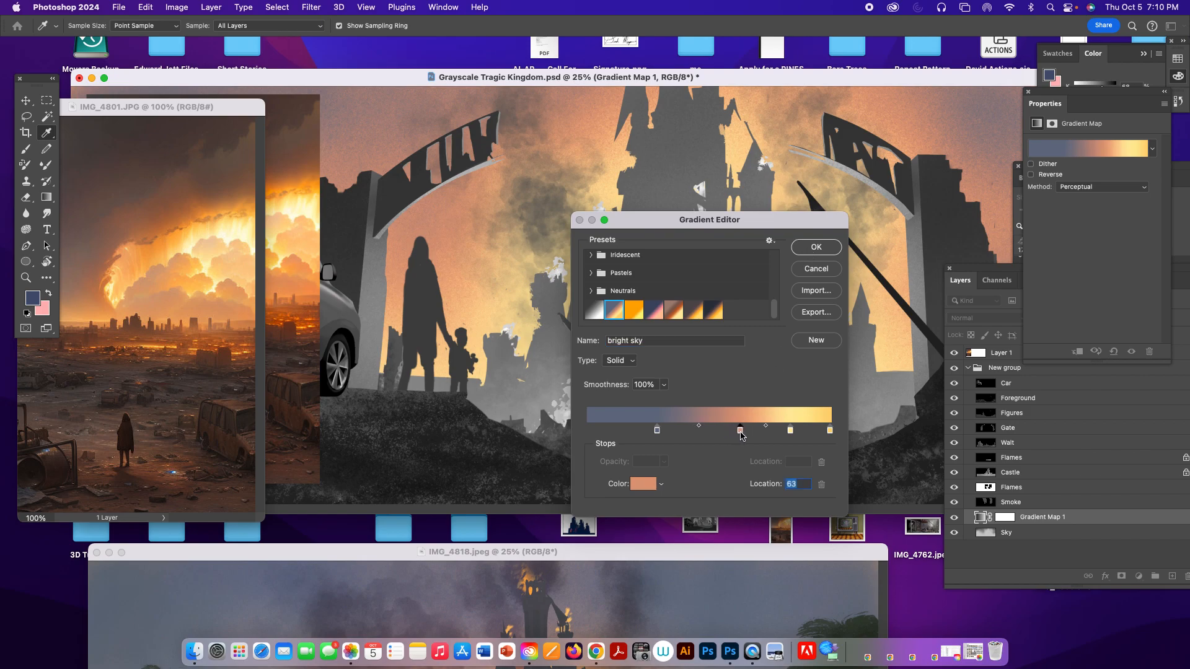
left_click_drag(657, 433, 822, 433)
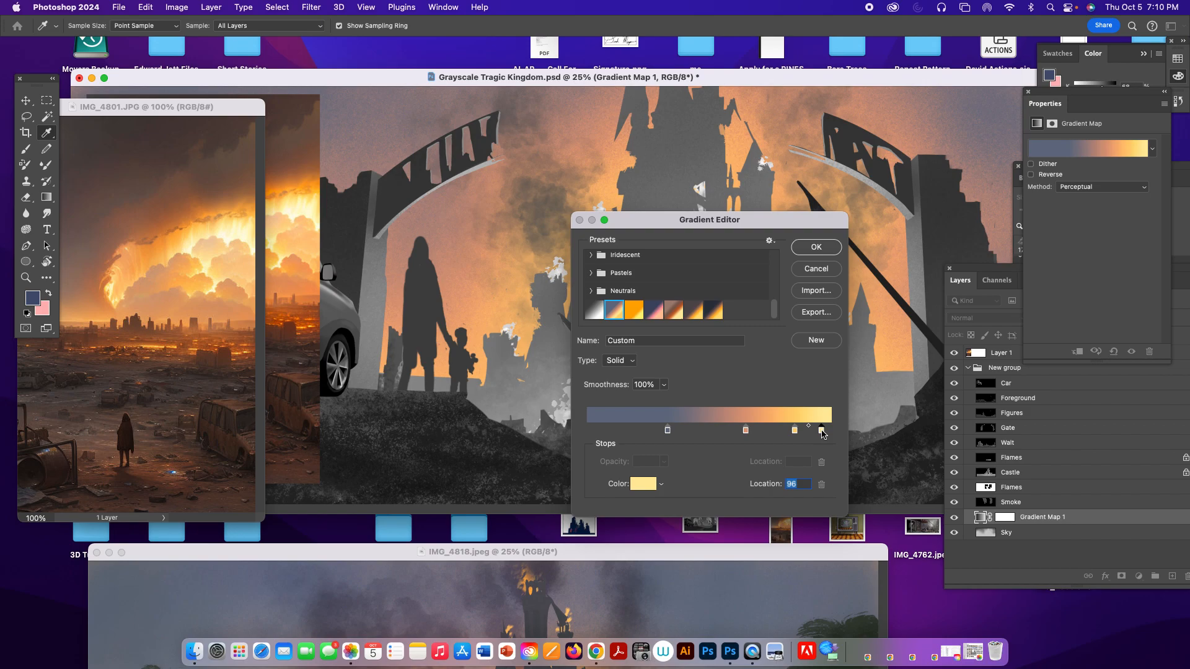
left_click(816, 246)
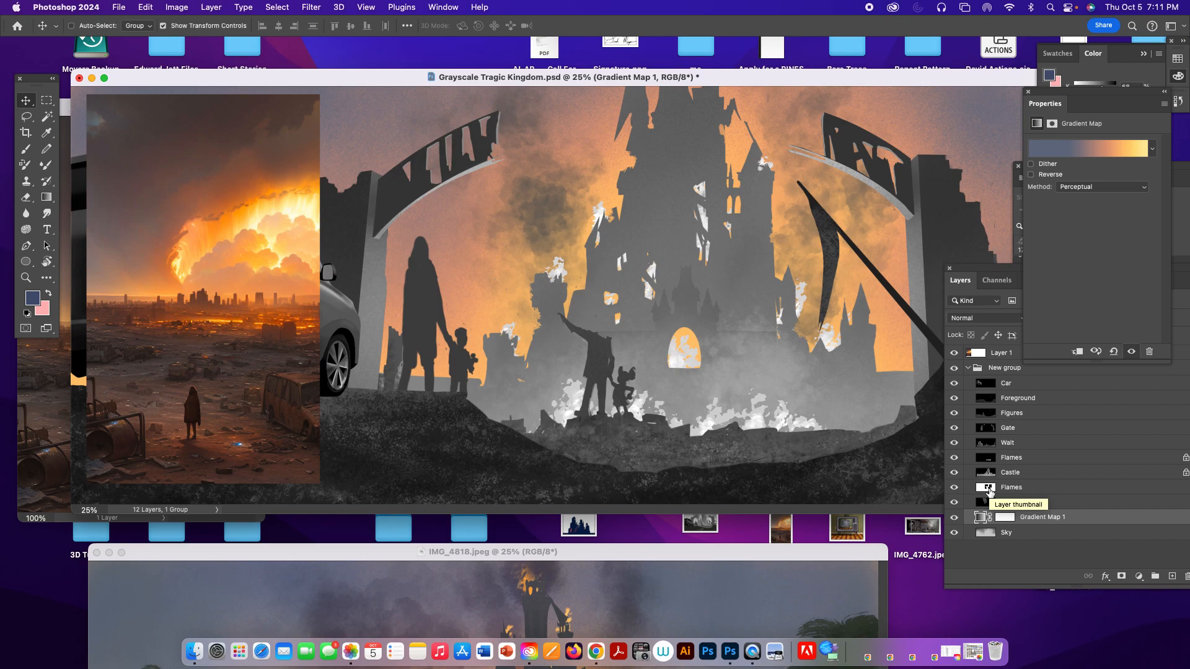
Step: Try a Gradient Map adjustment above the Castle layer without any selection, and delete it
key("super")
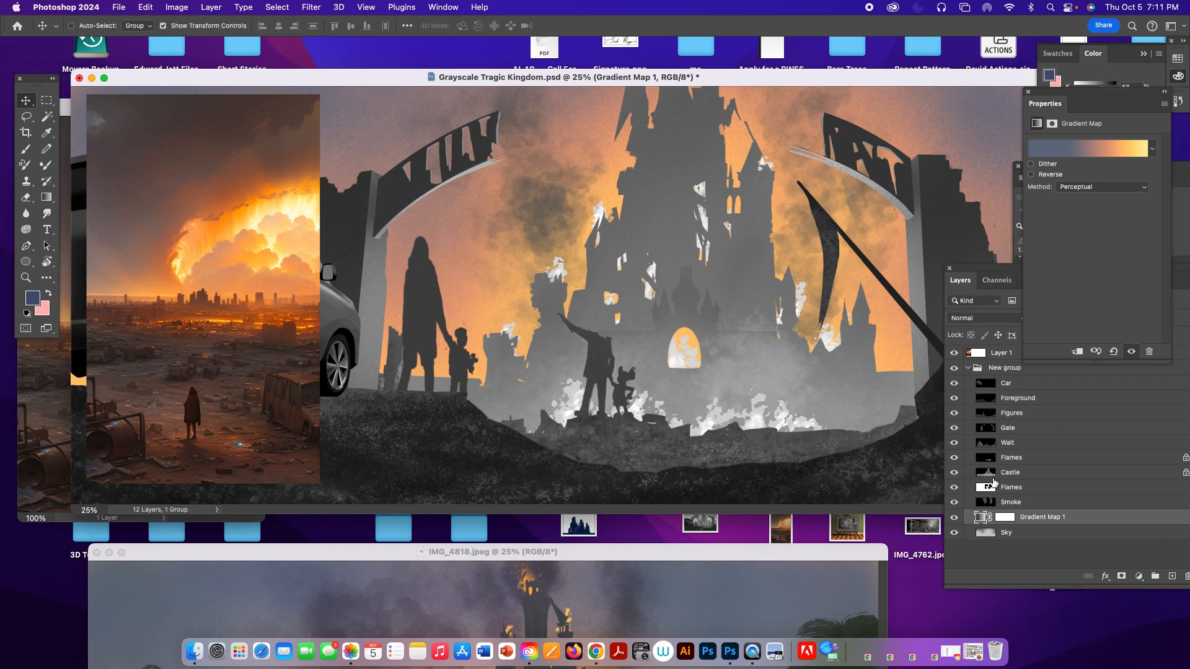
left_click(1008, 475)
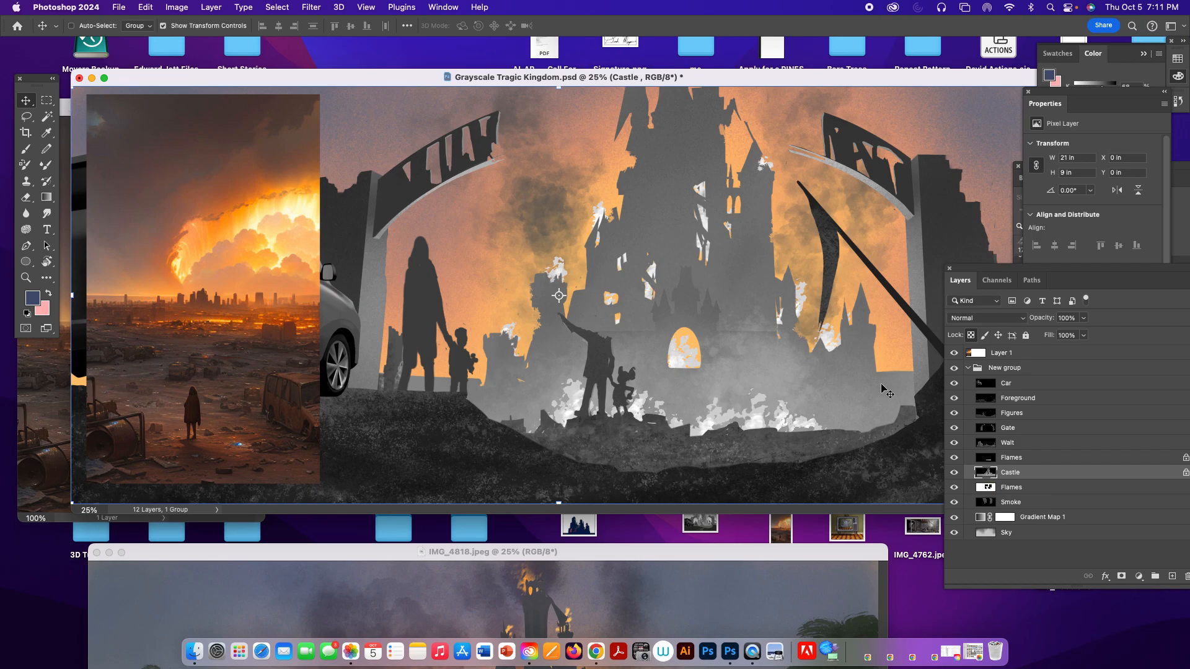
left_click(1139, 577)
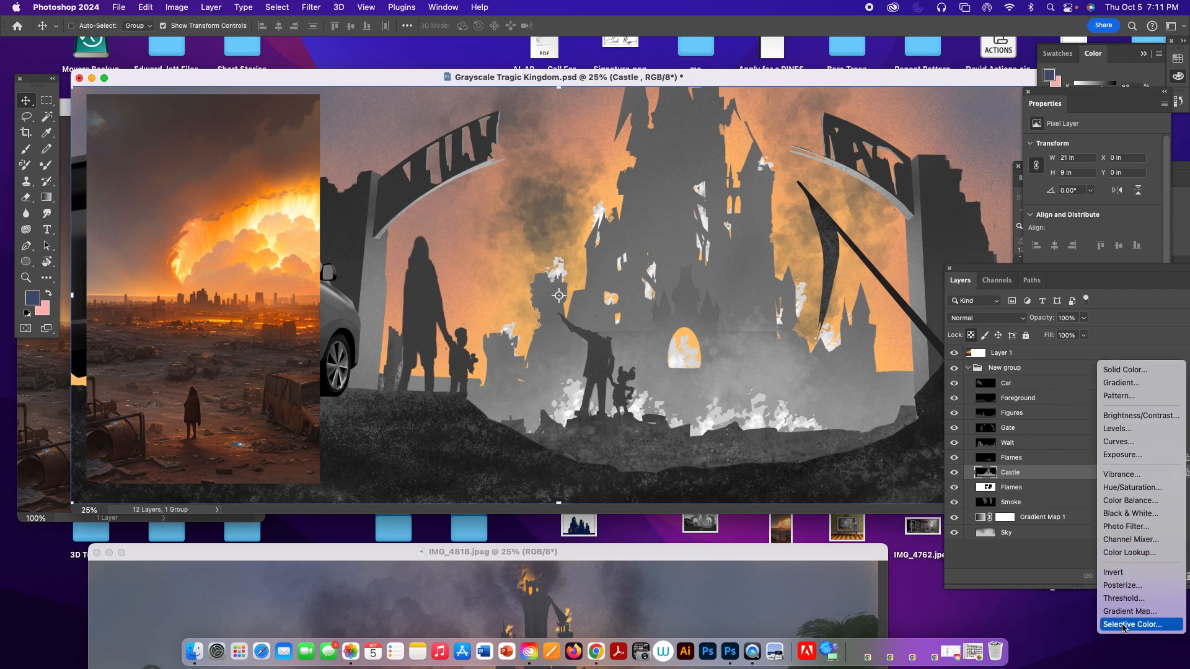
left_click(1123, 615)
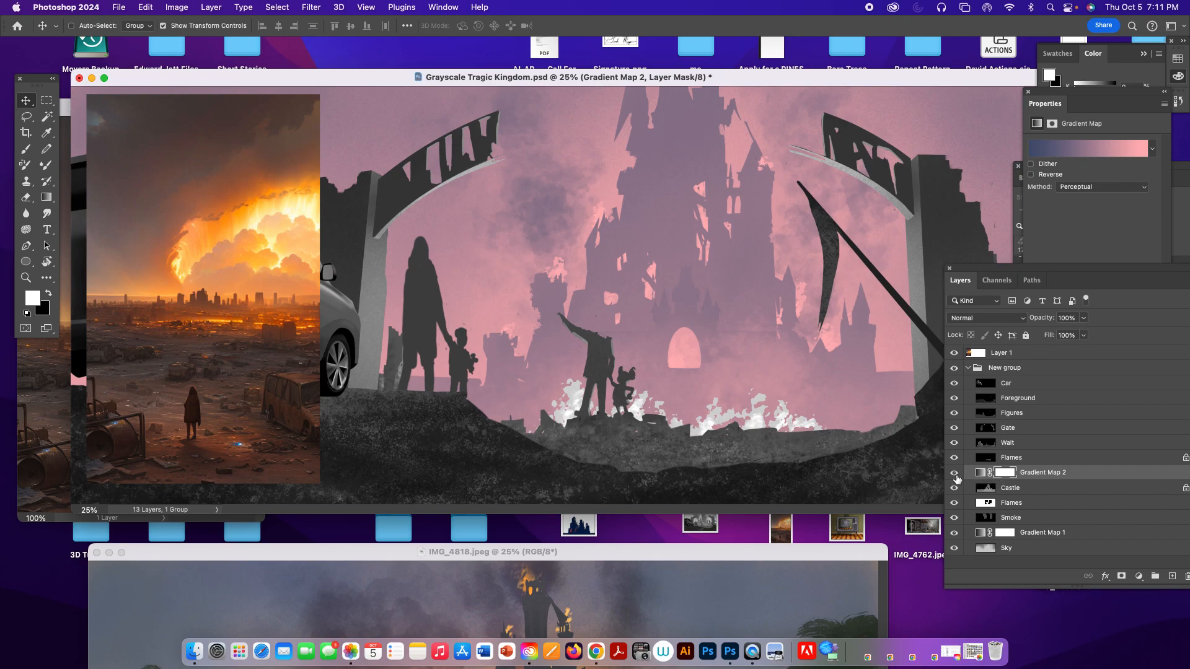
key("BackSpace")
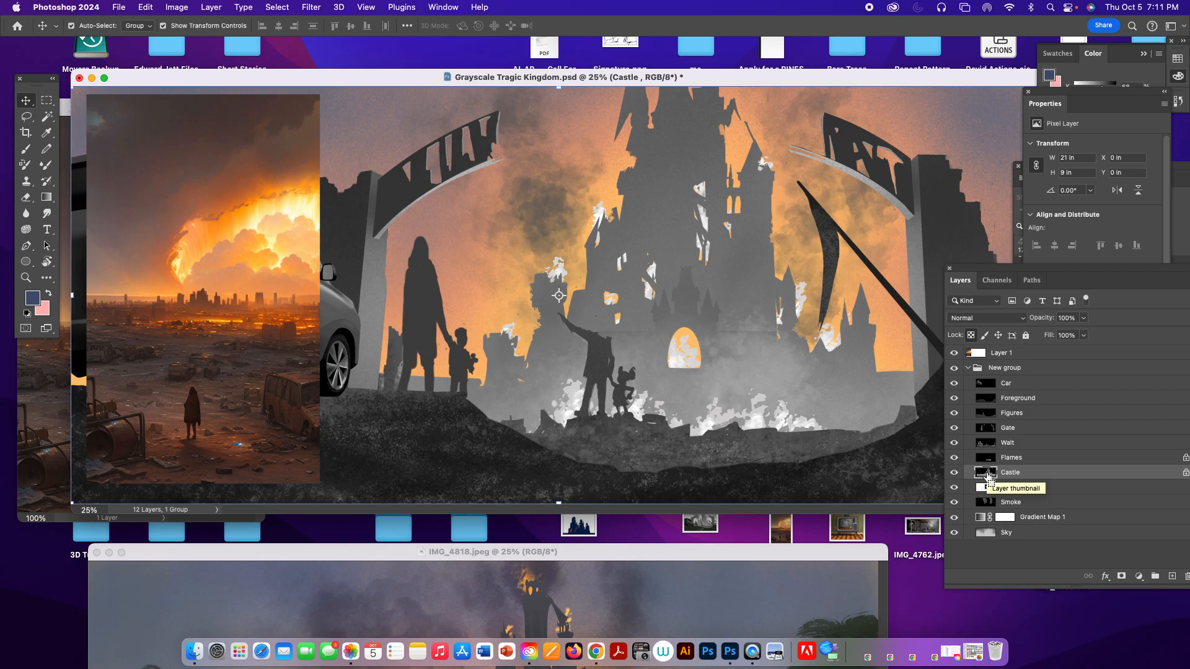
Step: Load the Castle layer's outline as a selection and add a Gradient Map adjustment masked to it
left_click(988, 476, "super")
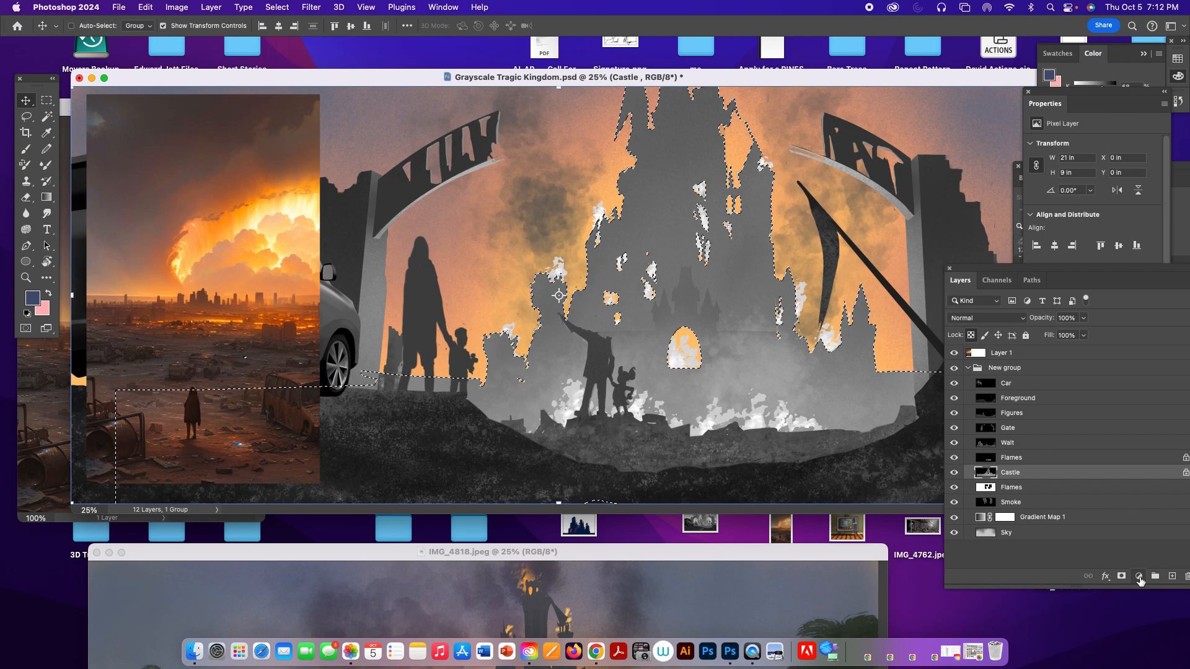
left_click(1139, 578)
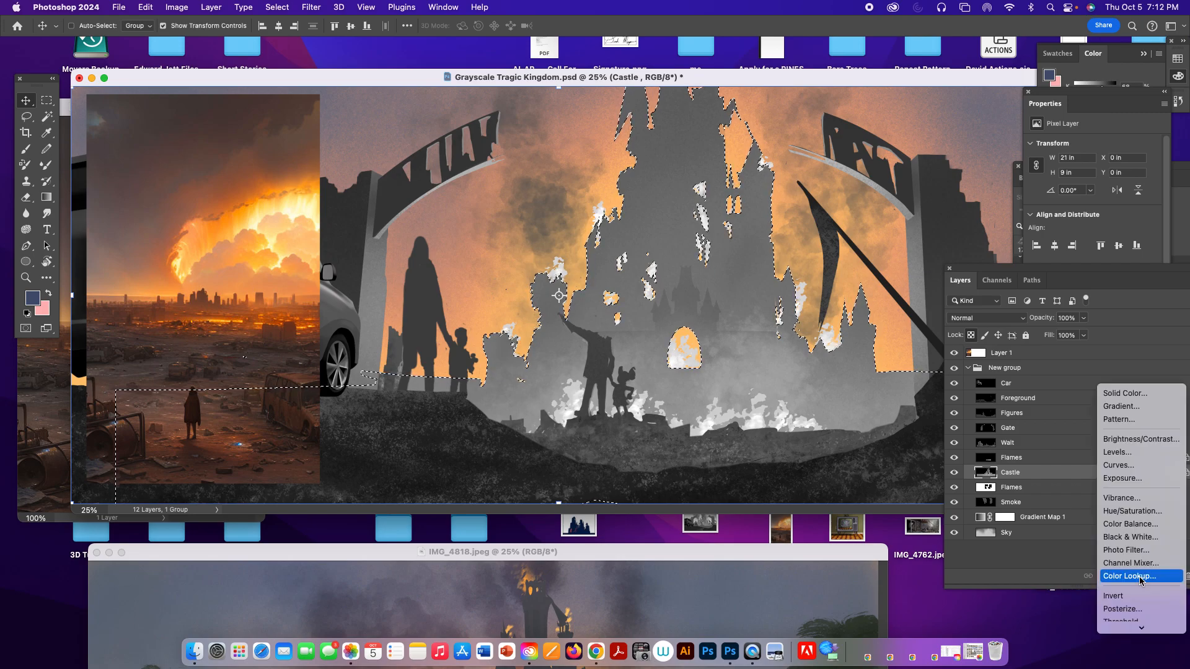
mouse_move(1140, 628)
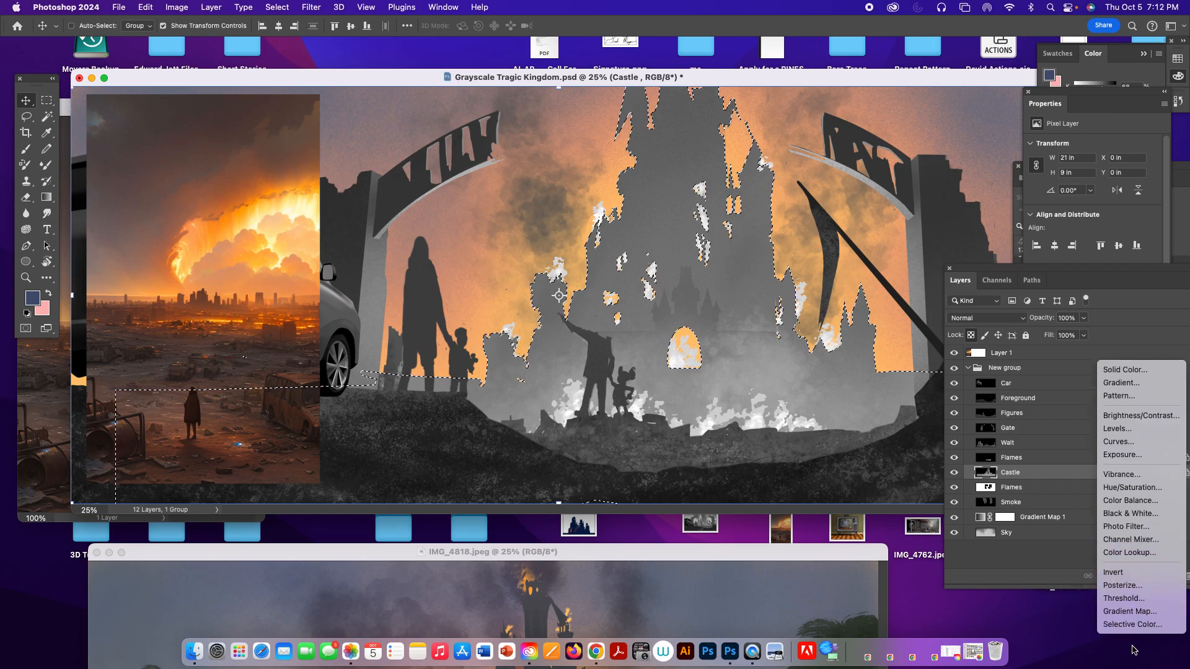
left_click(1129, 612)
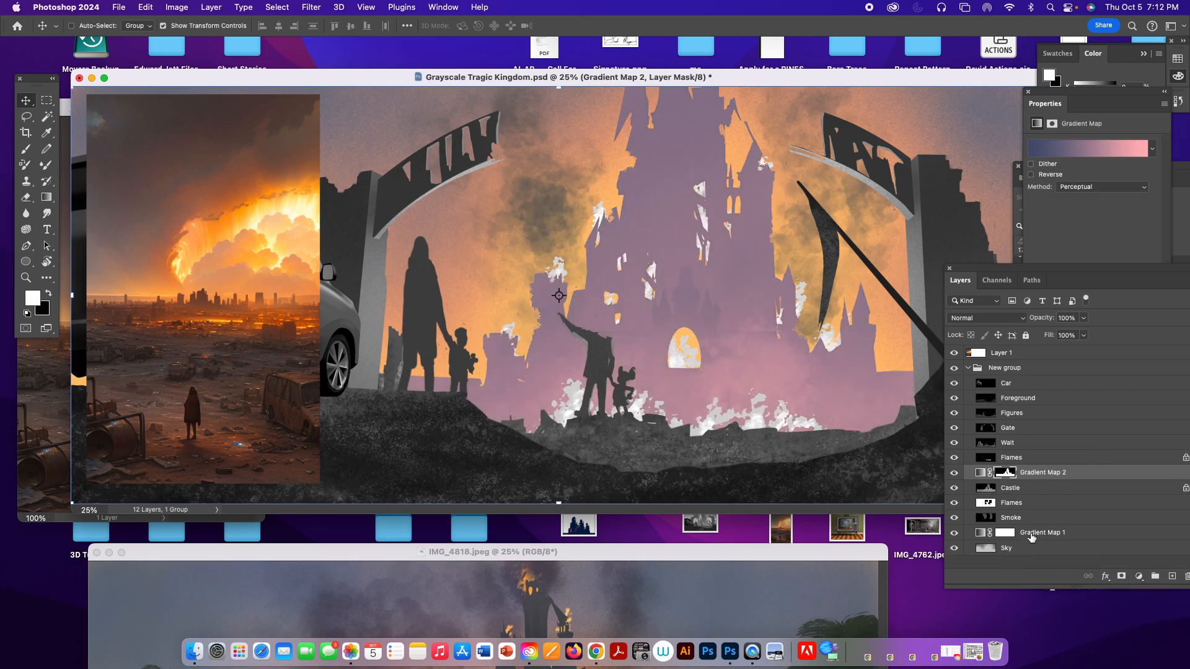
Step: Try the blue-pink-peach preset on the castle's gradient map, with the dark blue stop at location 24 and the peach stop at 100
left_click(1074, 154)
left_click_drag(774, 264, 777, 339)
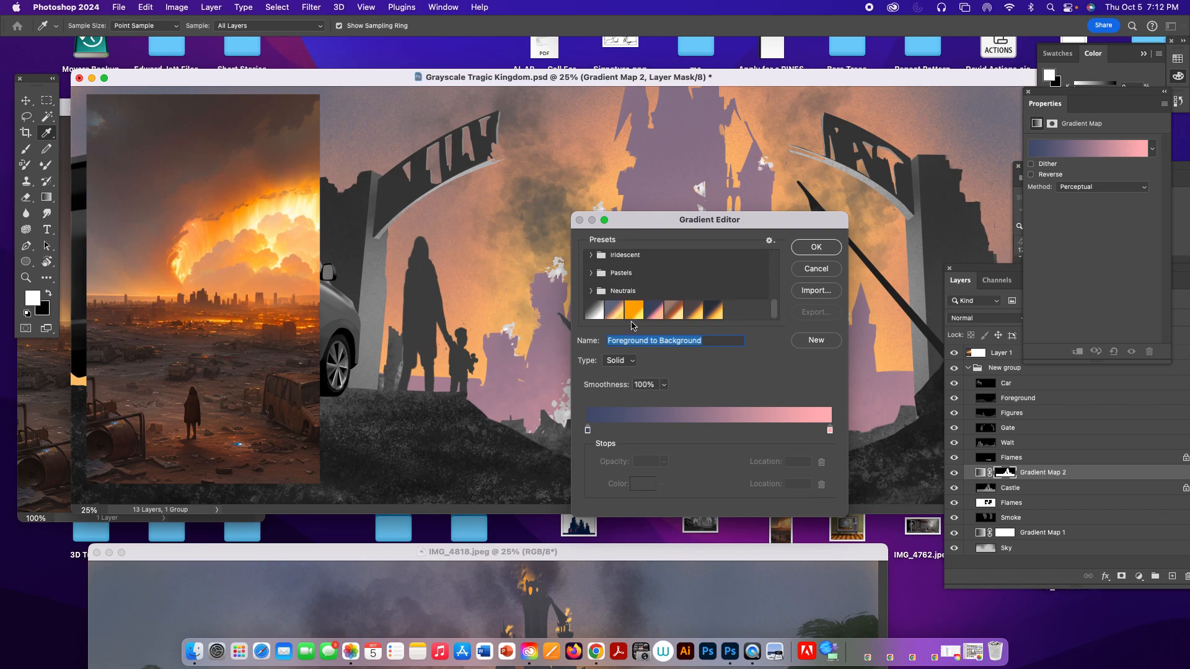
left_click(653, 312)
left_click_drag(640, 227, 803, 226)
left_click_drag(855, 432, 811, 432)
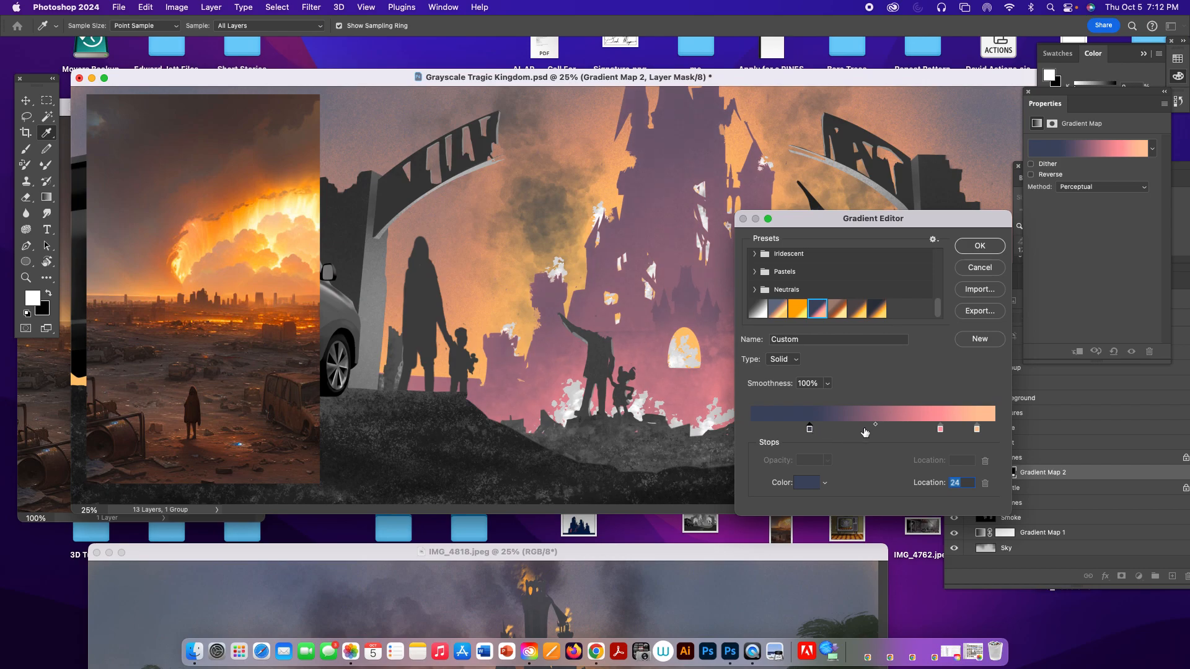
left_click_drag(941, 429, 997, 429)
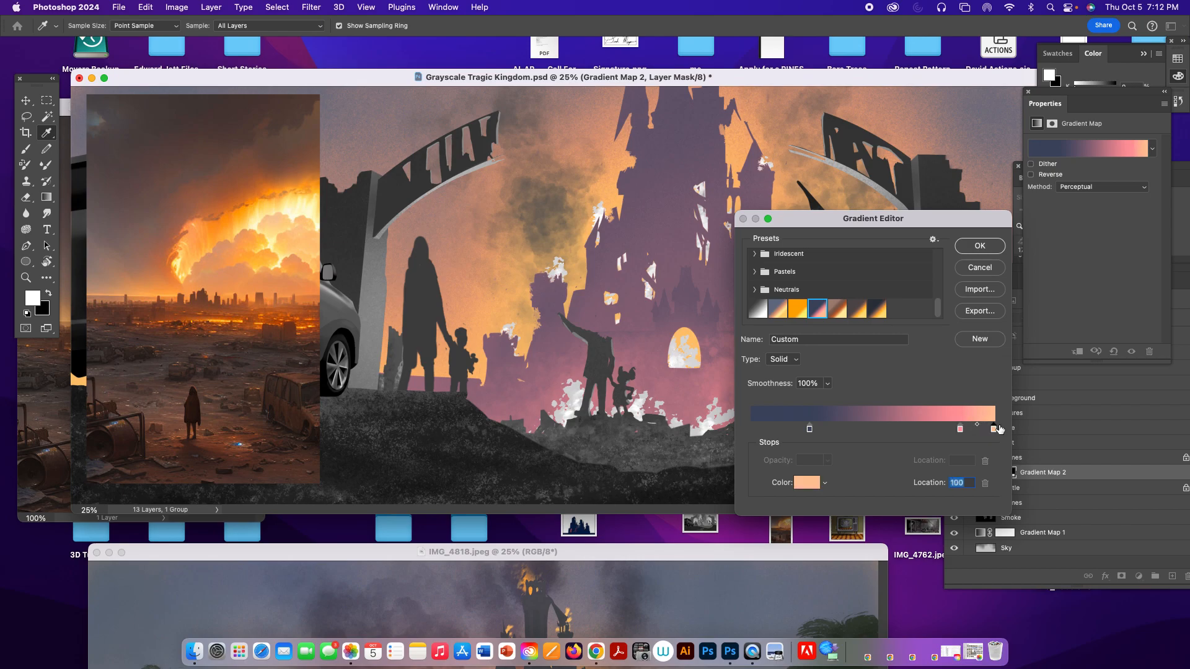
Step: Try a new stop at location 55 in a color sampled from the reference's dark sky, and discard the gradient edits
left_click(885, 429)
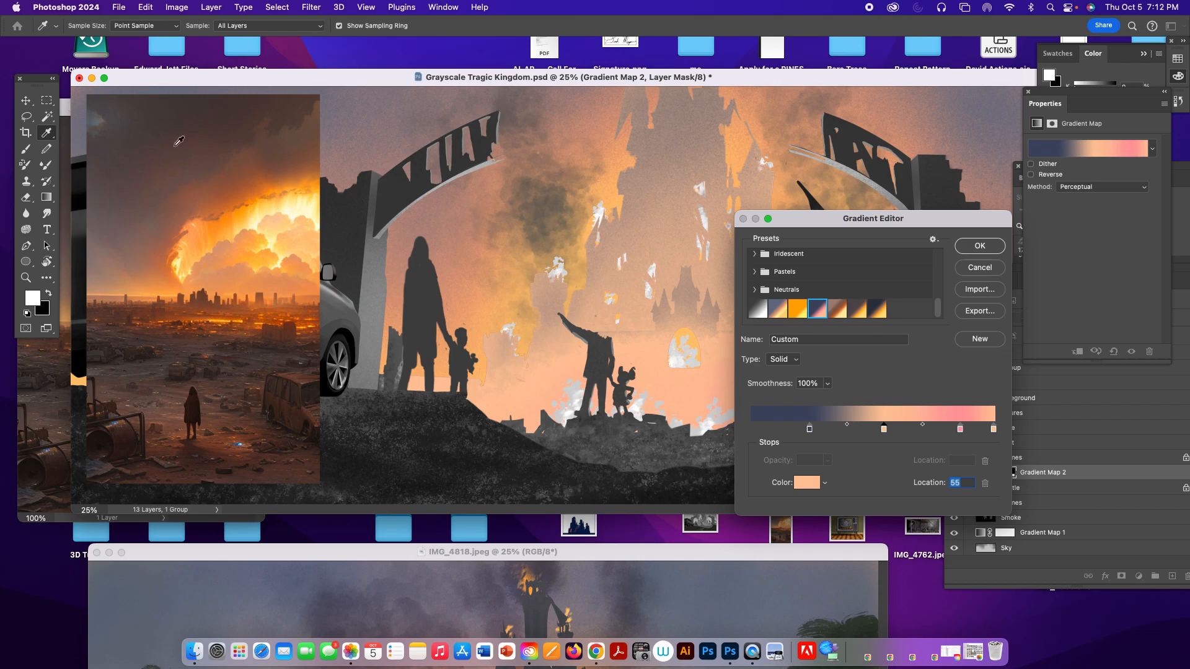
left_click(153, 202)
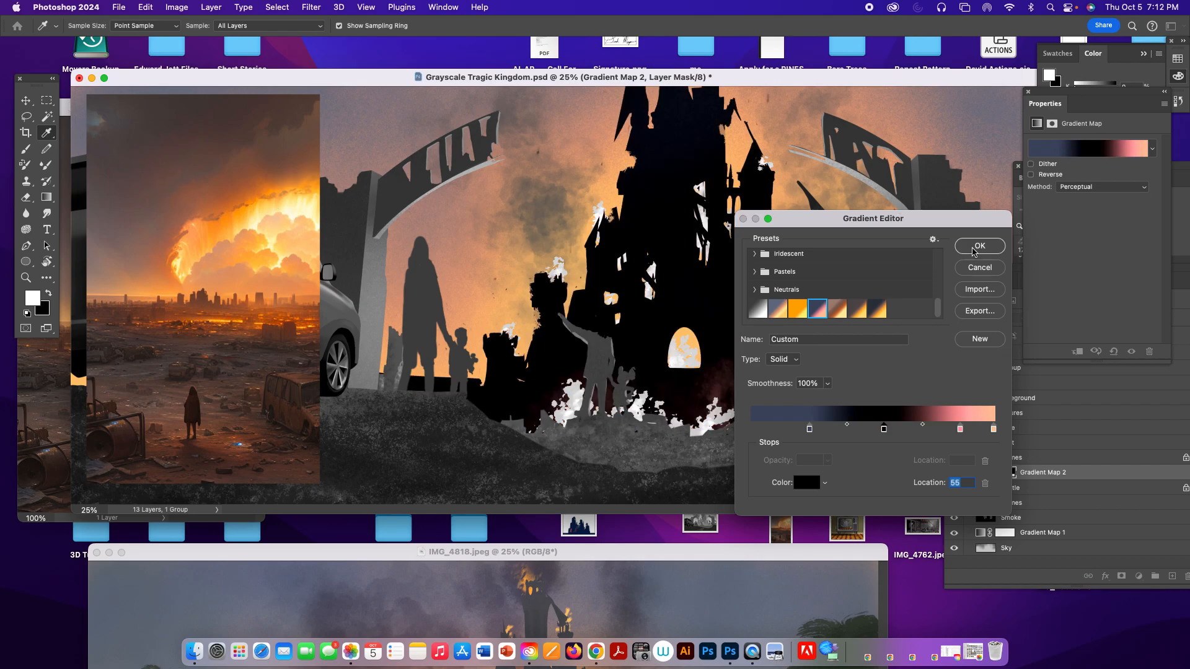
left_click(976, 265)
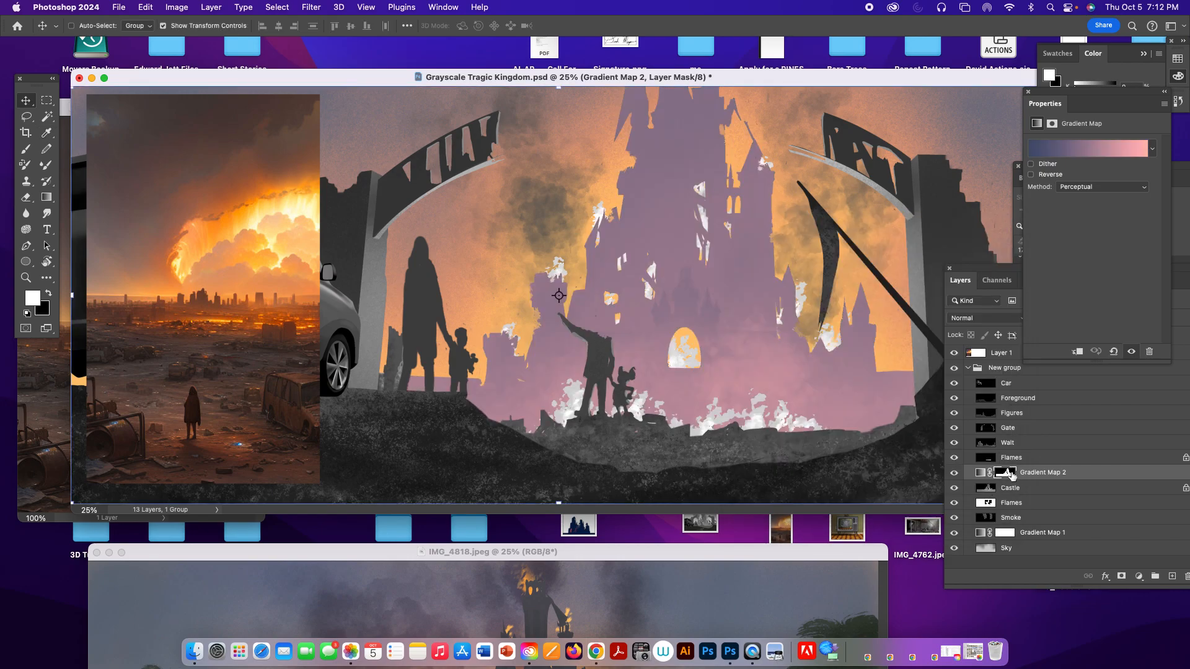
Step: Apply the blue-pink-peach custom preset to the castle's gradient map
left_click(981, 474)
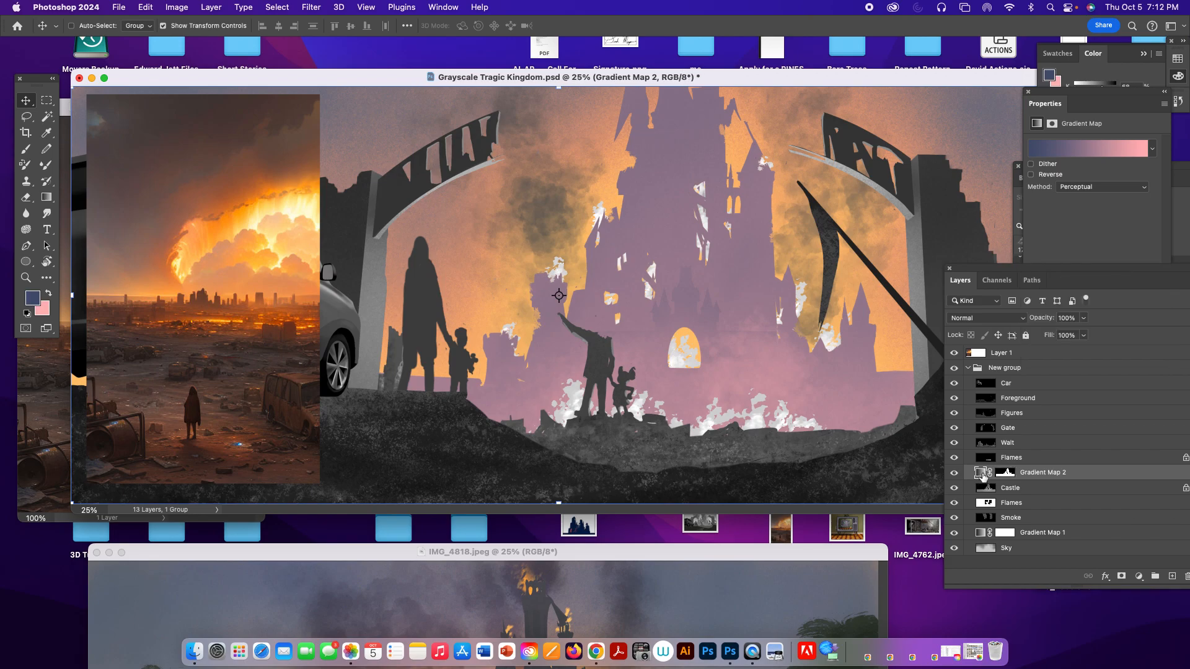
left_click(1074, 153)
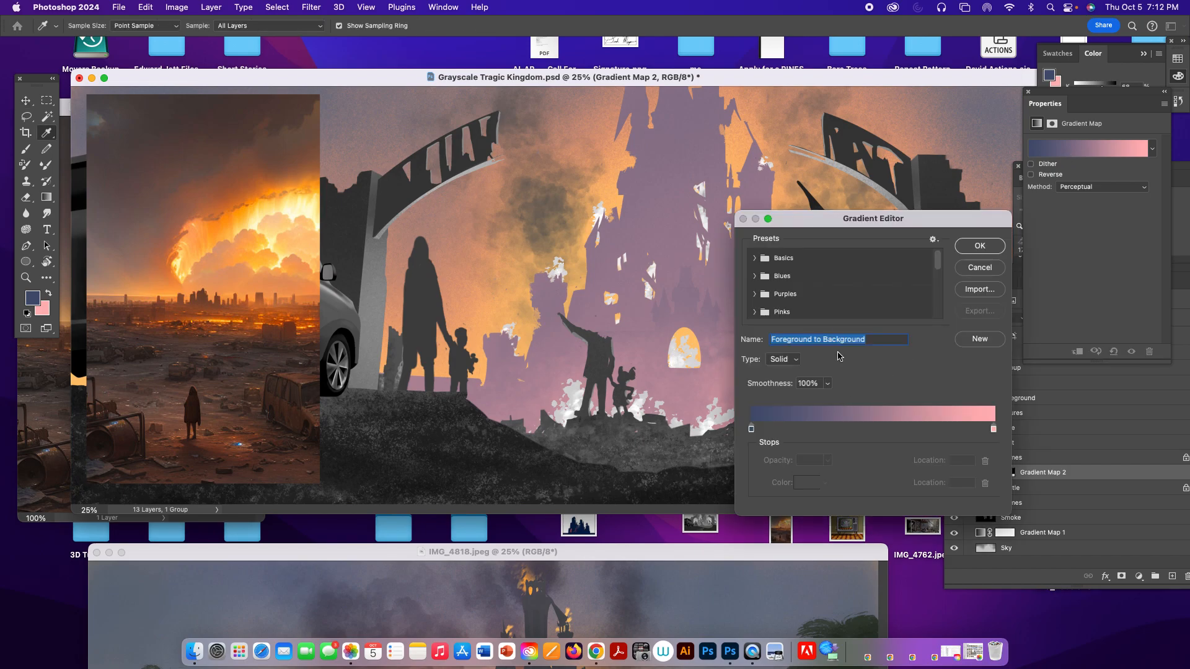
left_click_drag(935, 261, 936, 307)
left_click(816, 313)
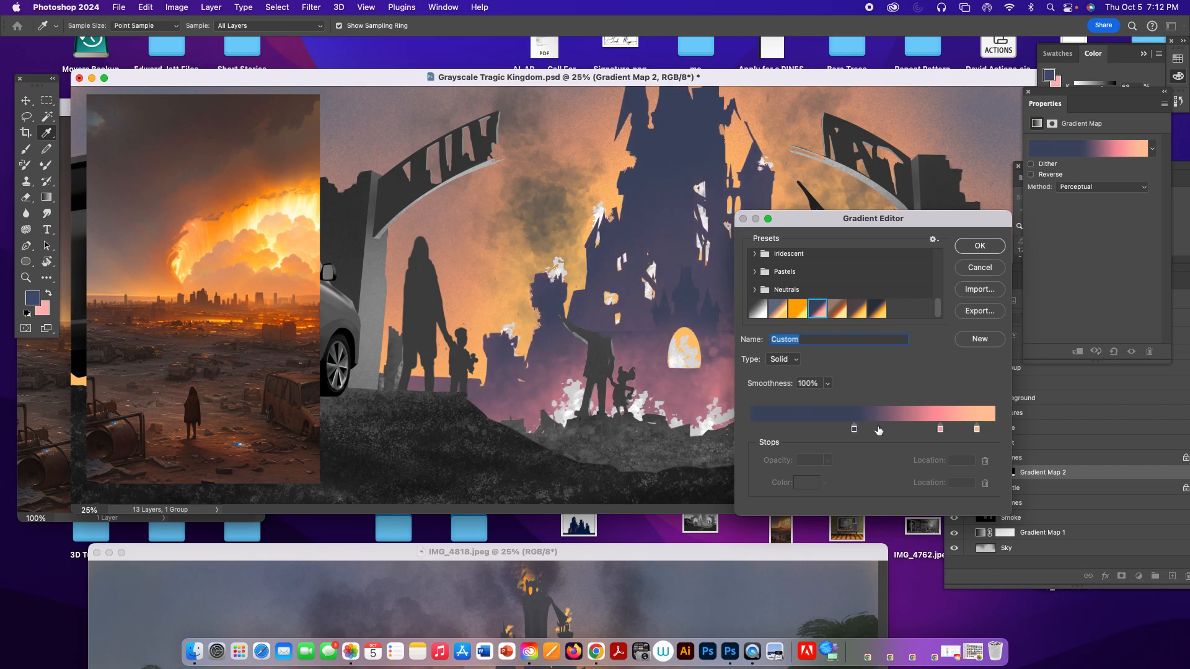
Step: Add a stop at location 59 sampled from the reference's hazy sky, and move the dark blue stop to location 31
left_click(894, 428)
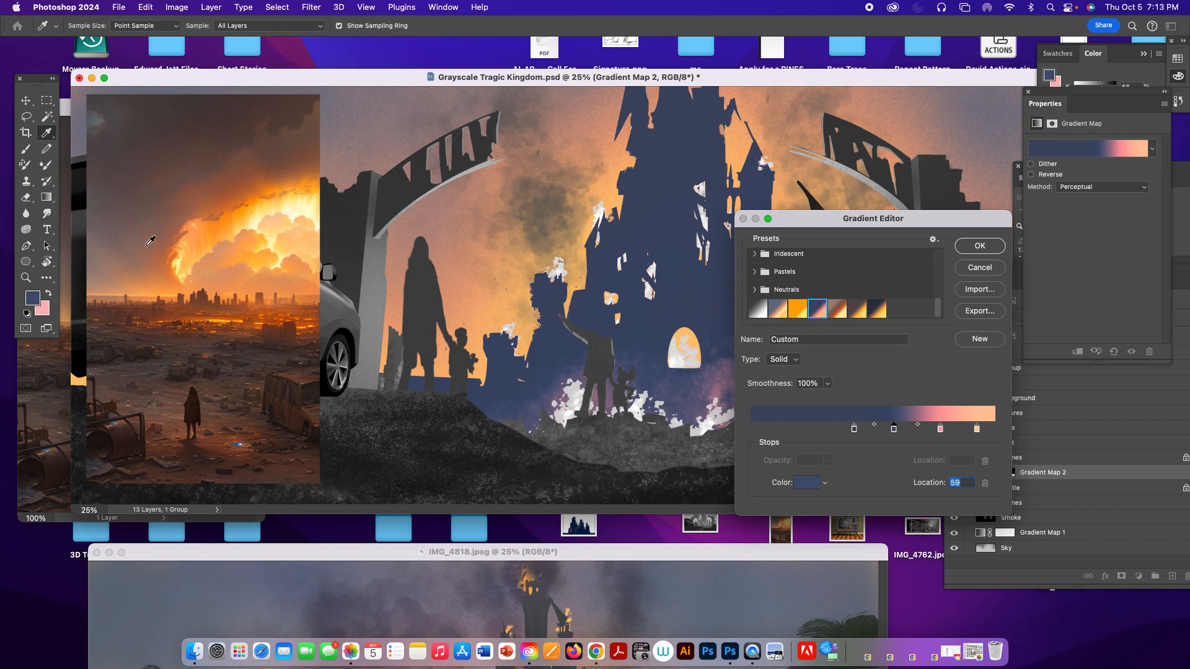
left_click(117, 247)
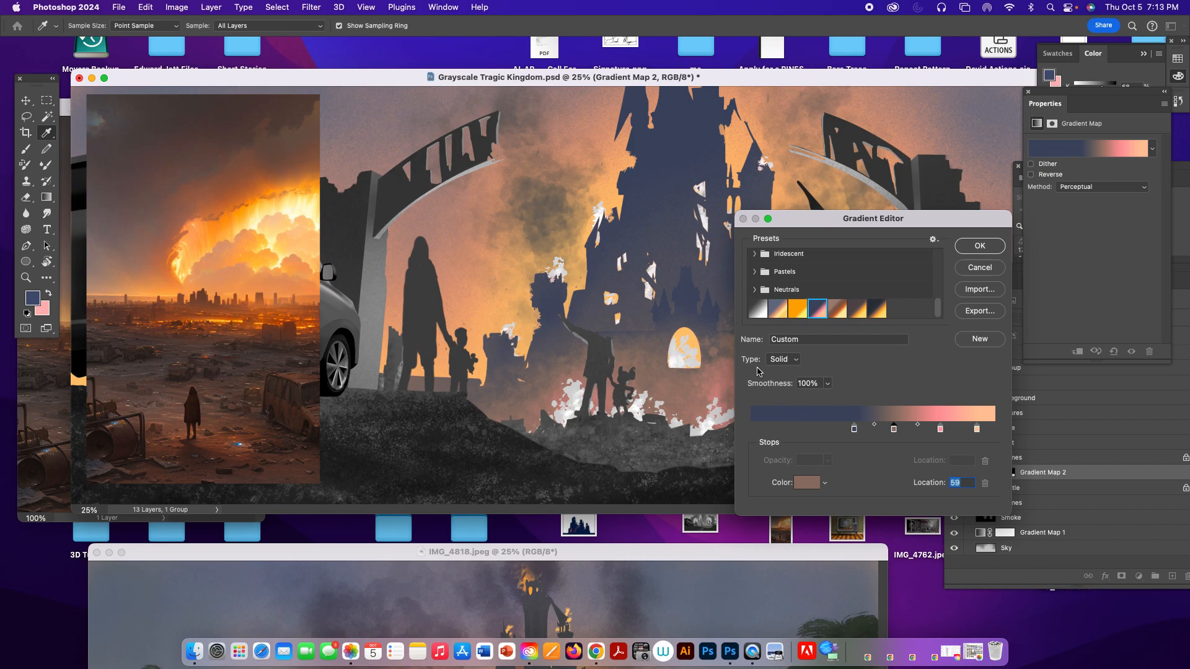
left_click_drag(855, 436, 829, 431)
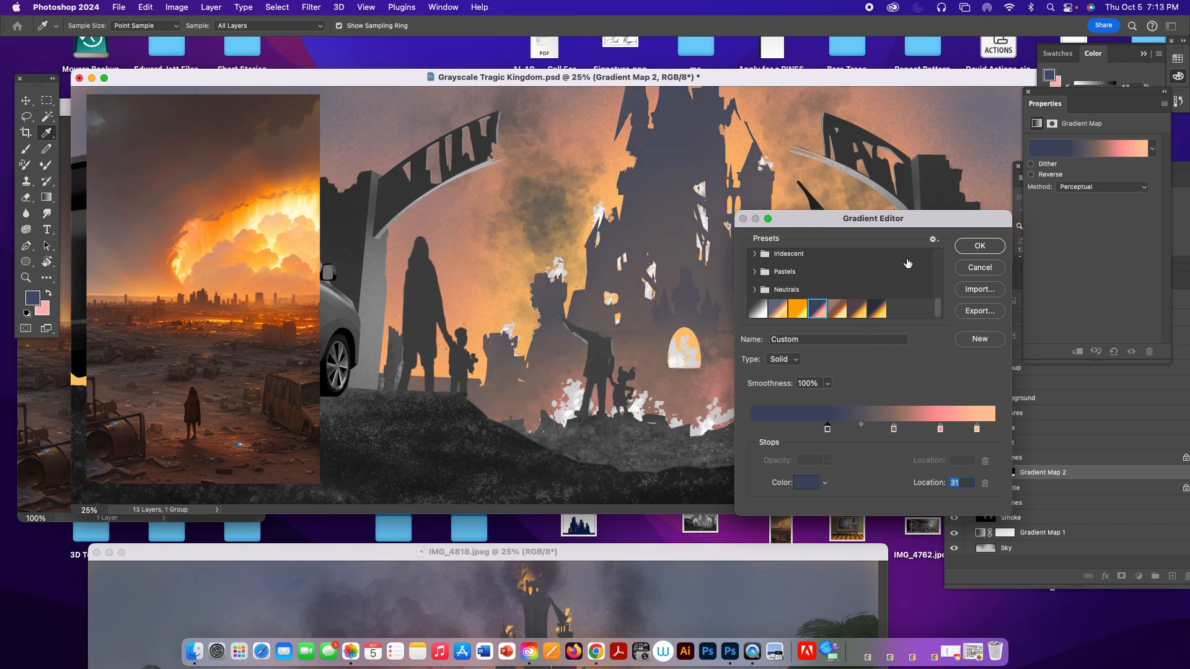
left_click(985, 246)
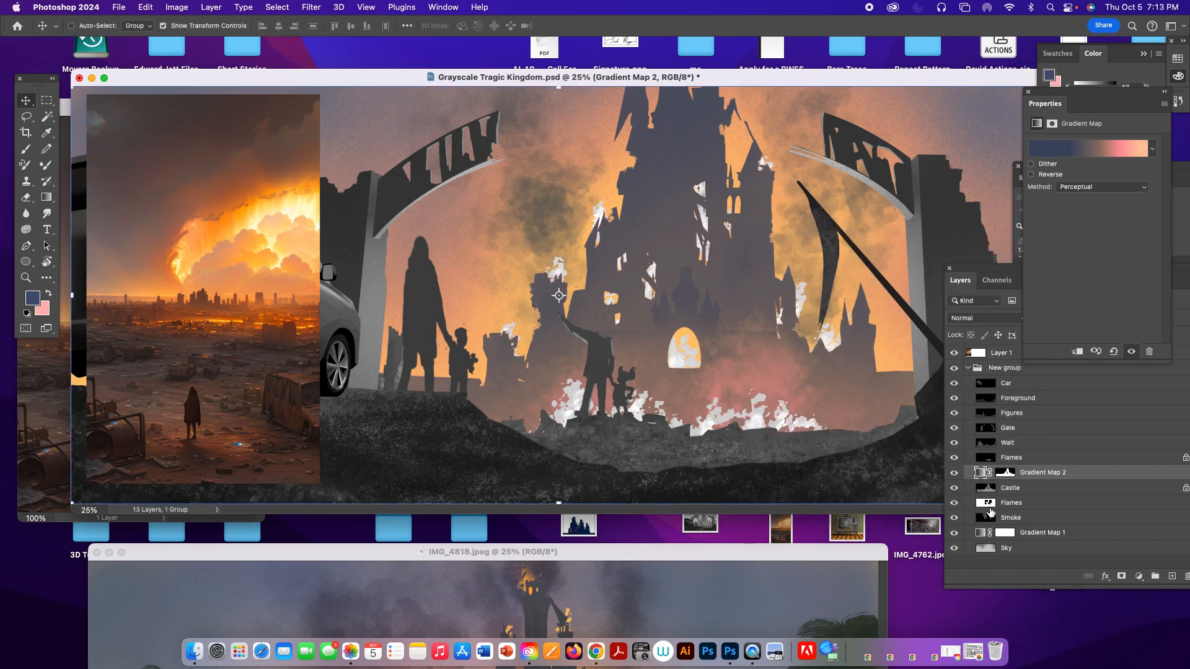
Step: Load the outline of the Flames layer beneath the Castle layer as a selection
left_click(989, 503, "super")
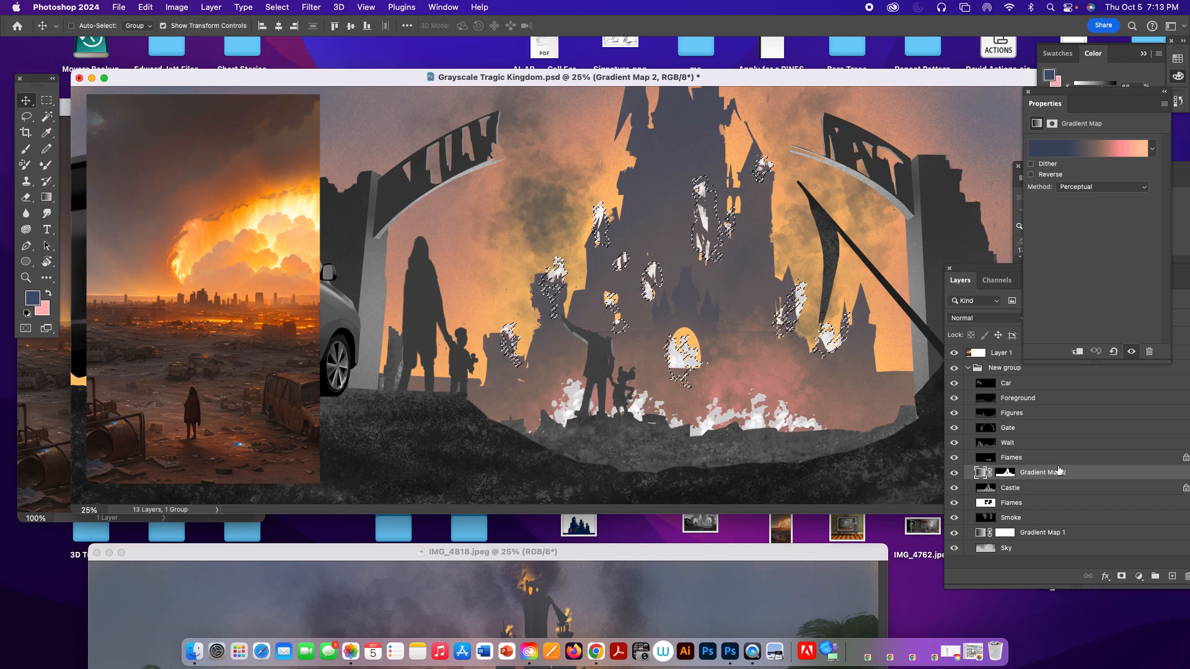
left_click(1139, 576)
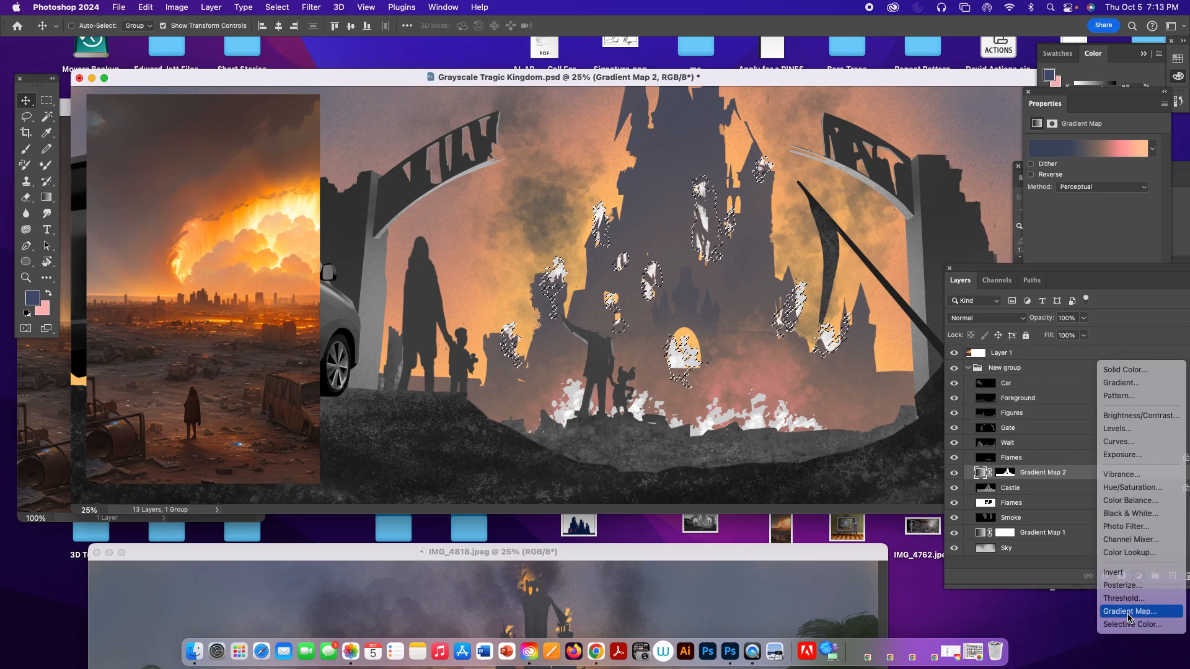
left_click(1129, 612)
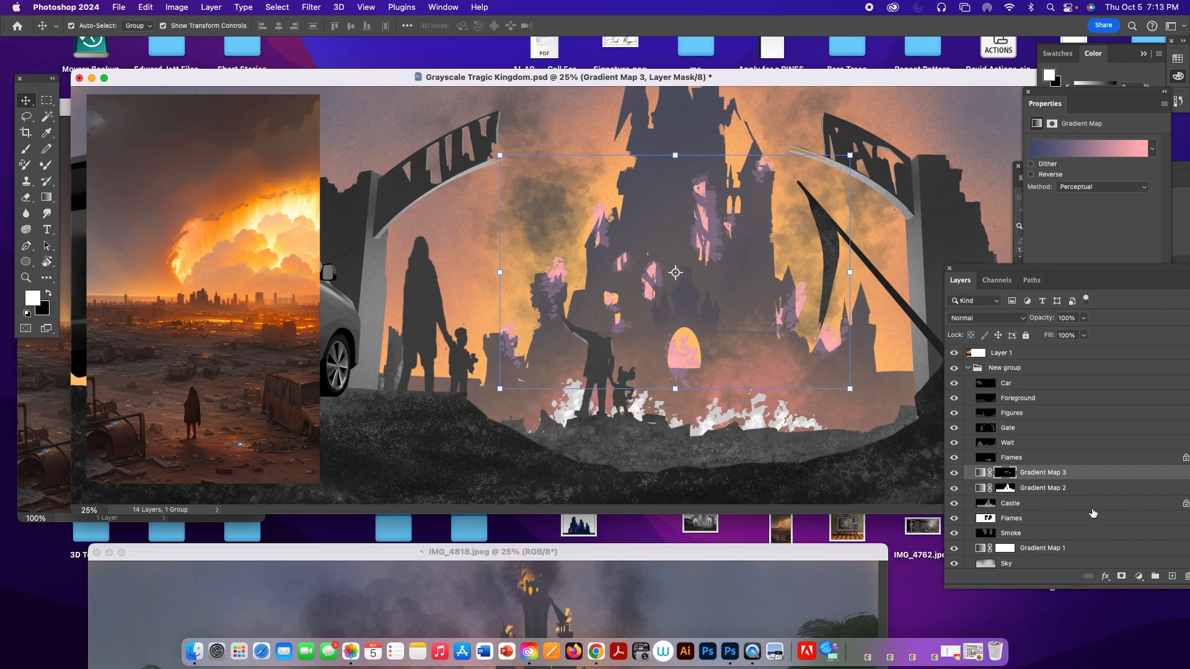
key("super+z")
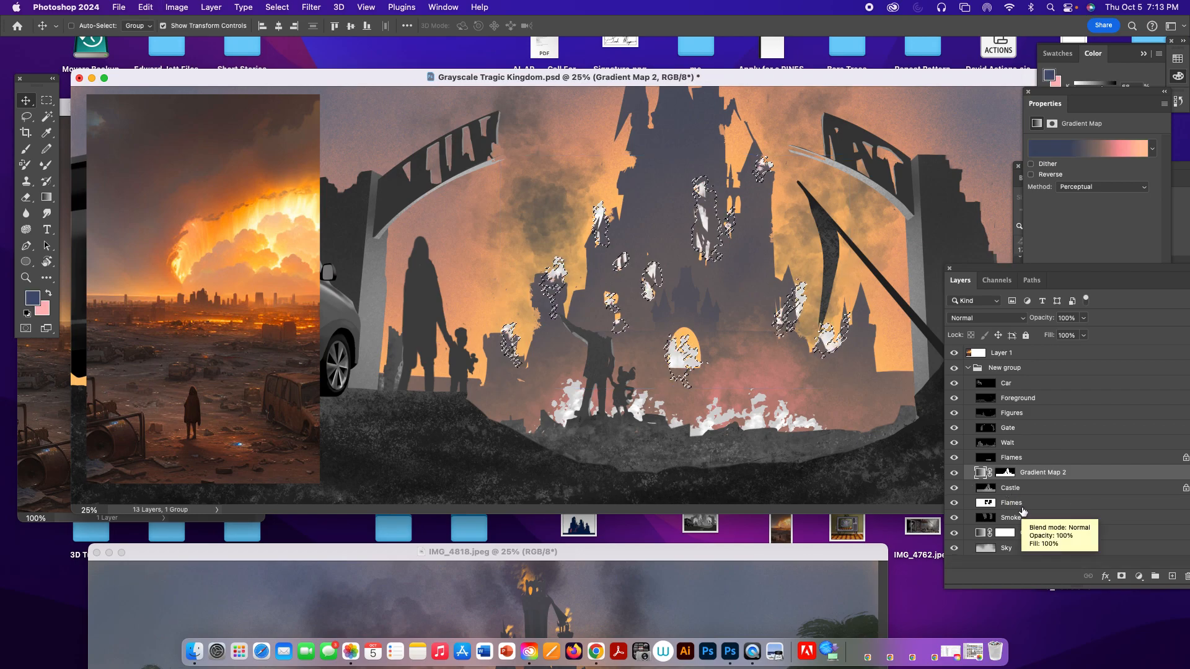
Step: Add a Gradient Map adjustment masked to the selection, directly above the Flames layer beneath the Castle layer
left_click(1022, 507)
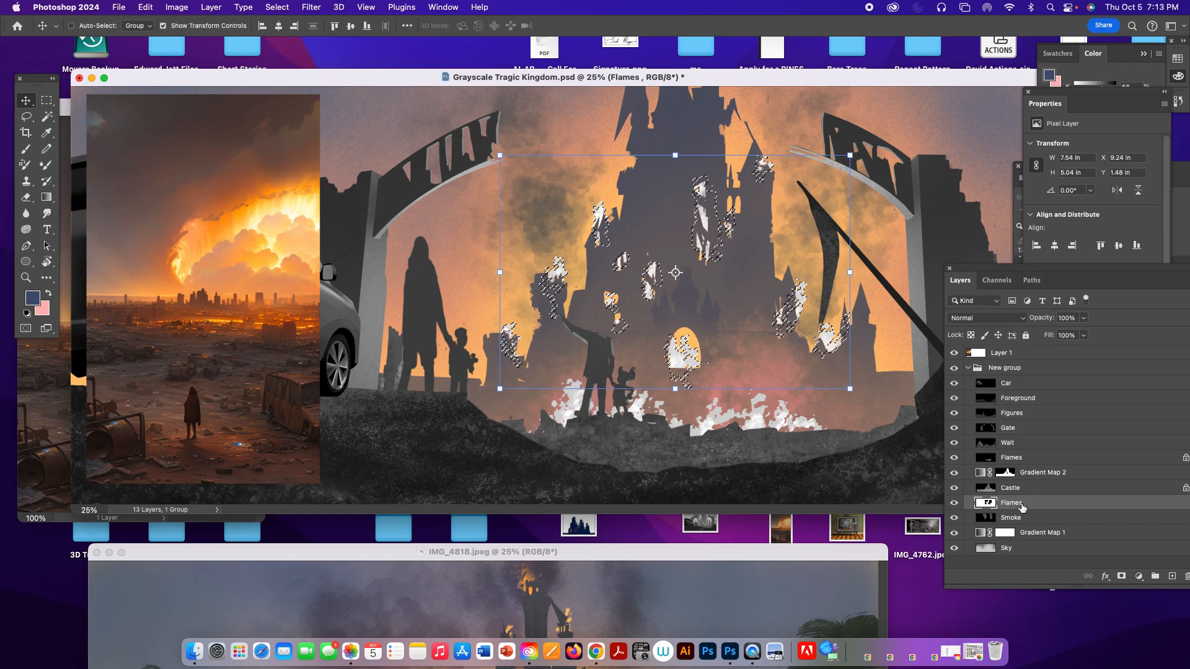
left_click(1139, 576)
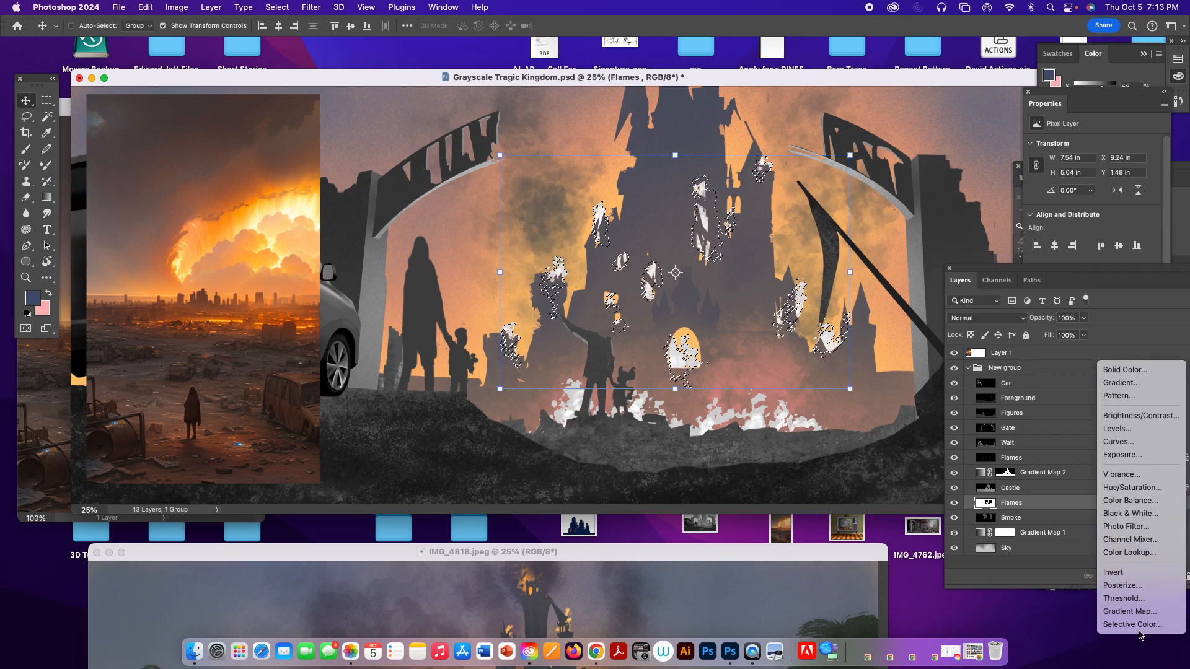
left_click(1141, 612)
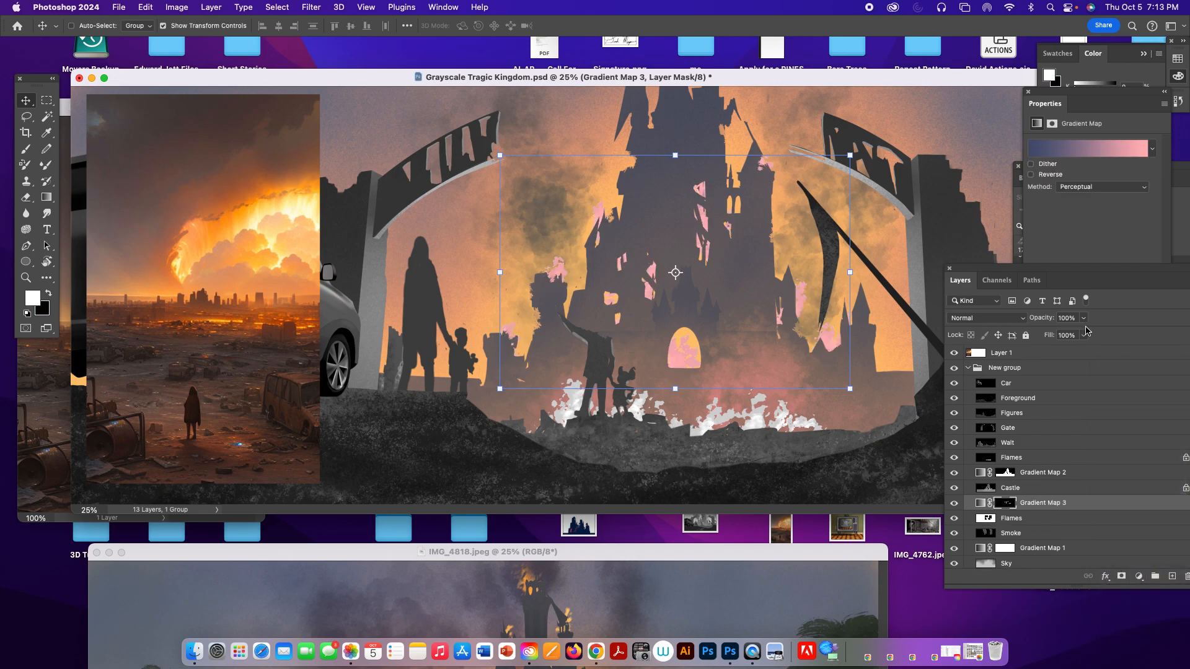
Step: Apply the "flame" preset to the castle flames' gradient map
left_click(1100, 155)
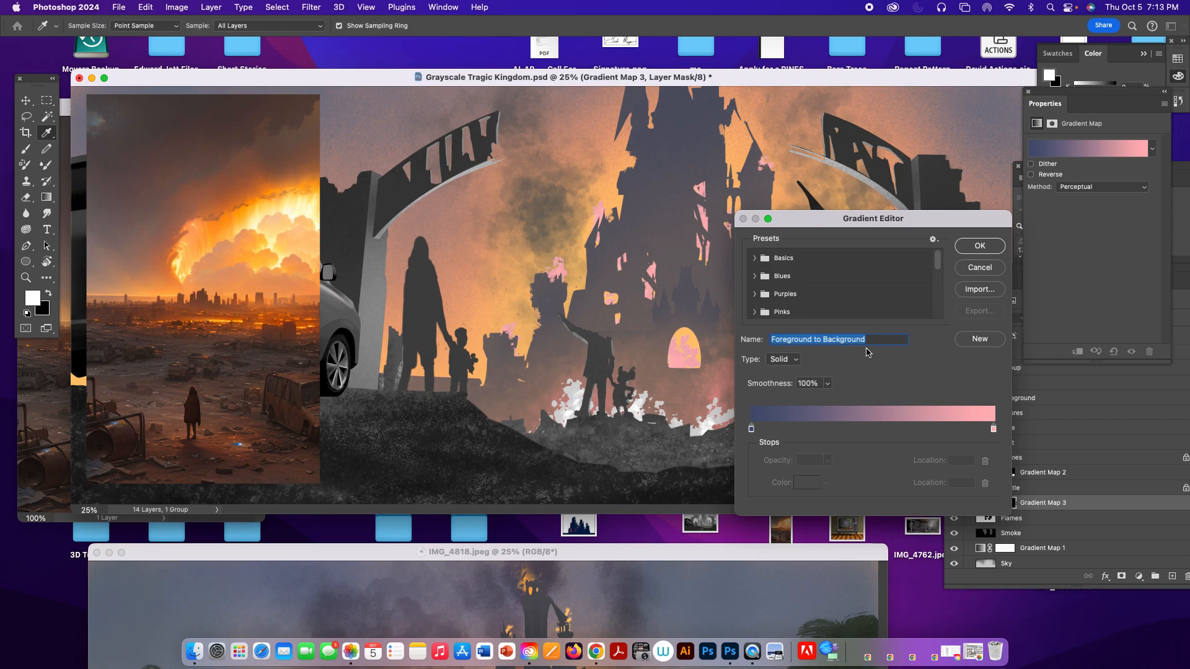
left_click_drag(937, 263, 937, 310)
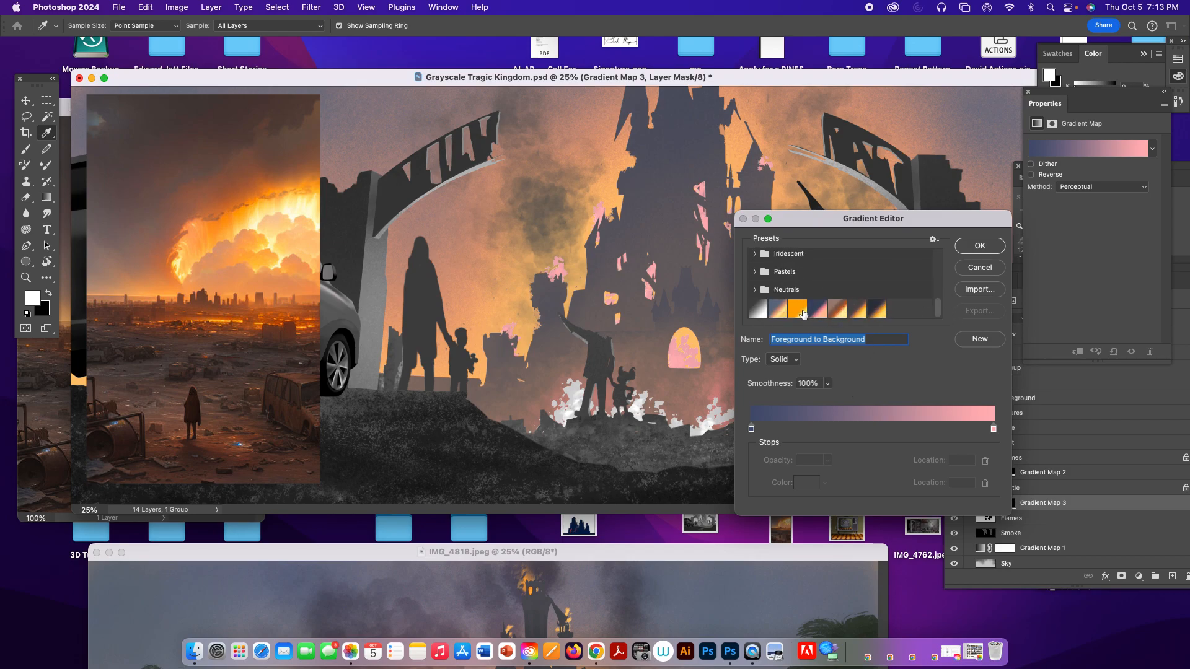
left_click(798, 310)
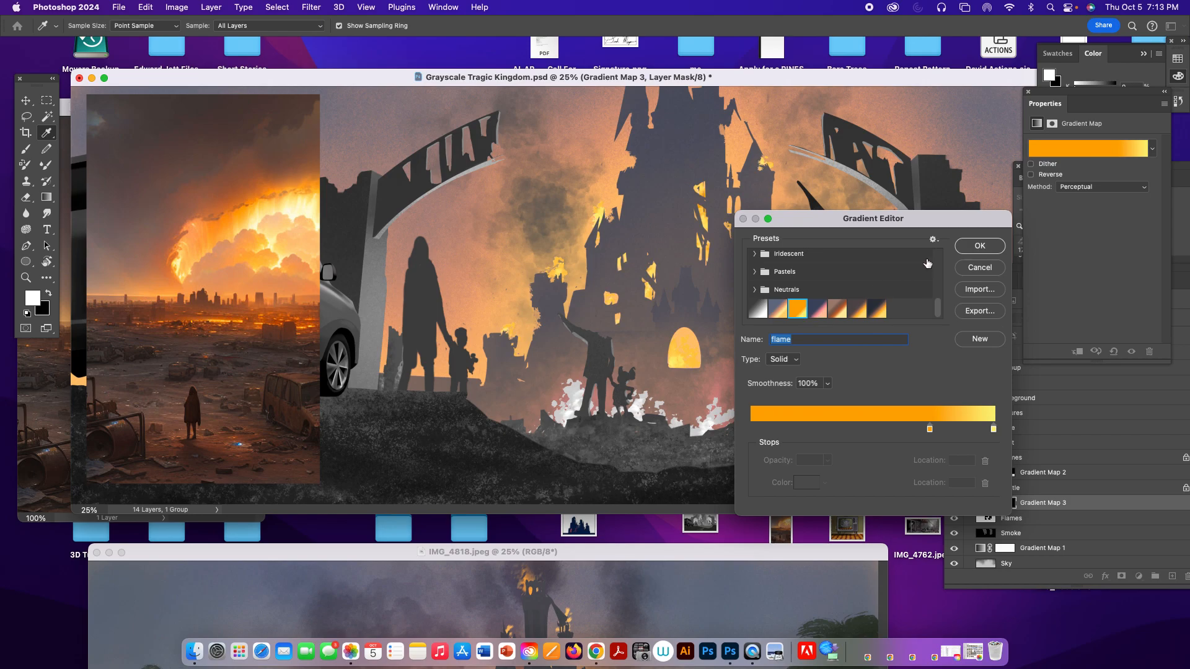
left_click(984, 246)
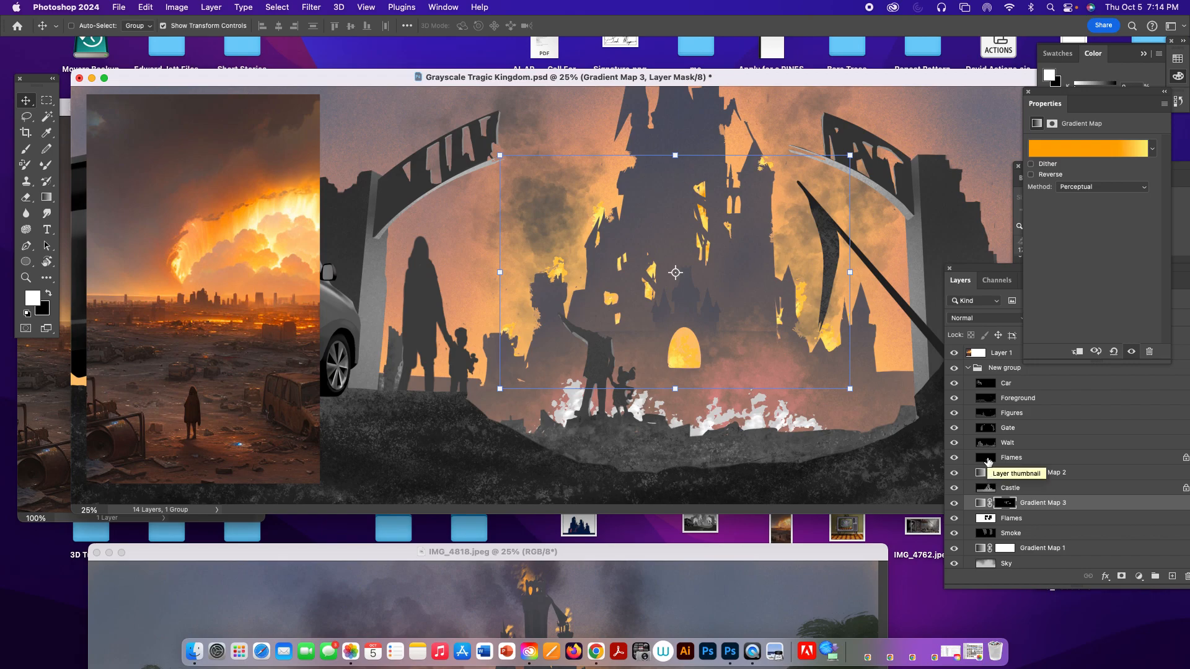
Step: Load the ground Flames layer's outline as a selection, try a Gradient Map adjustment above Gradient Map 3, and undo it
key("super")
left_click(987, 460, "super")
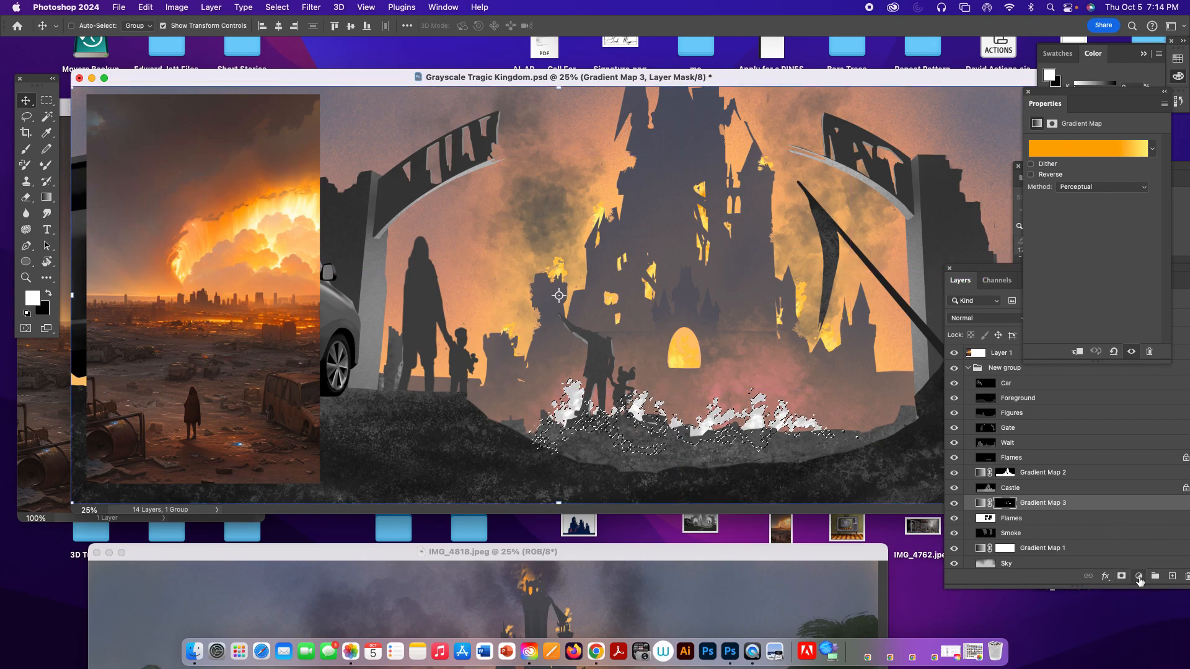
left_click(1139, 577)
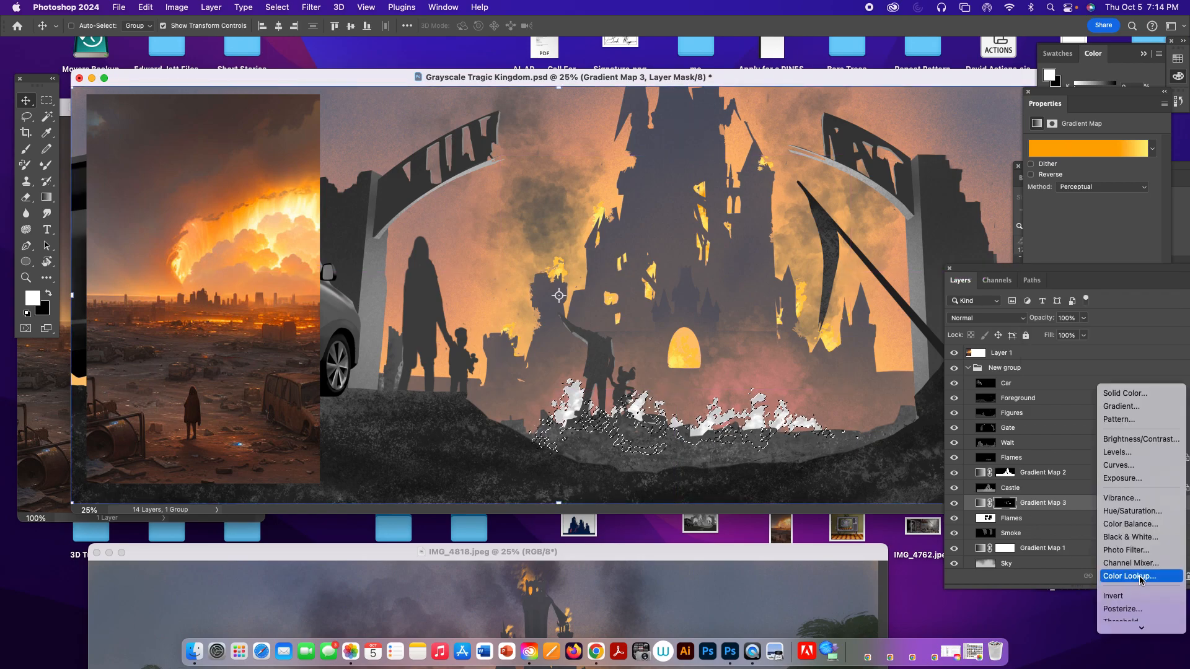
mouse_move(1140, 628)
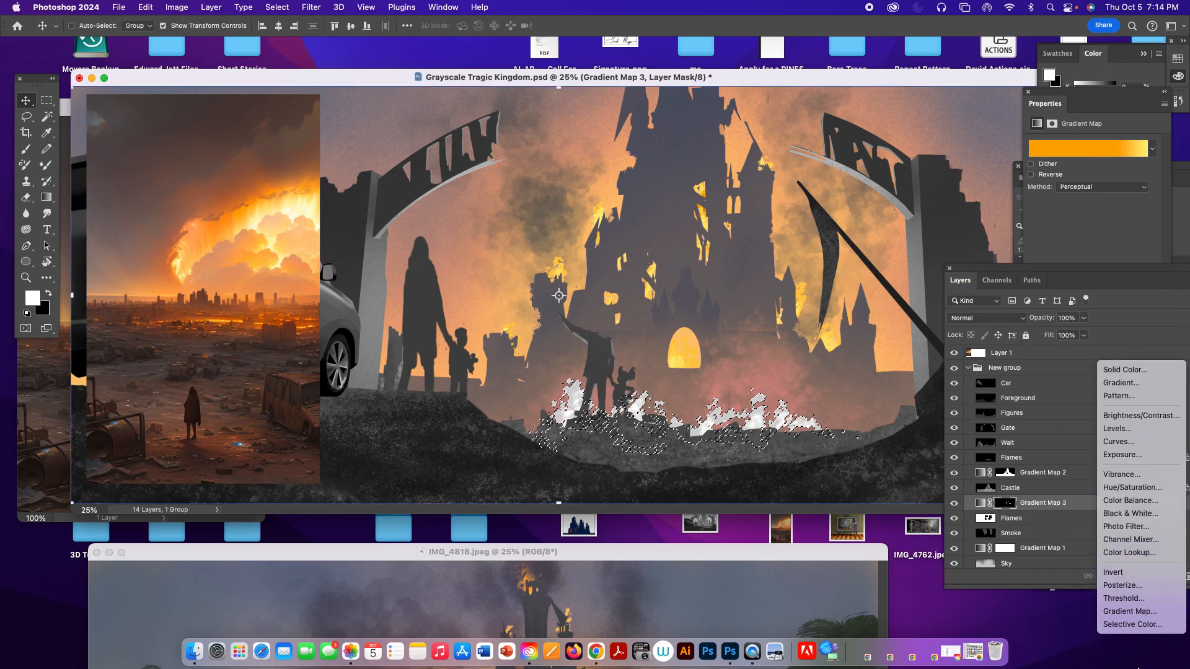
left_click(1126, 612)
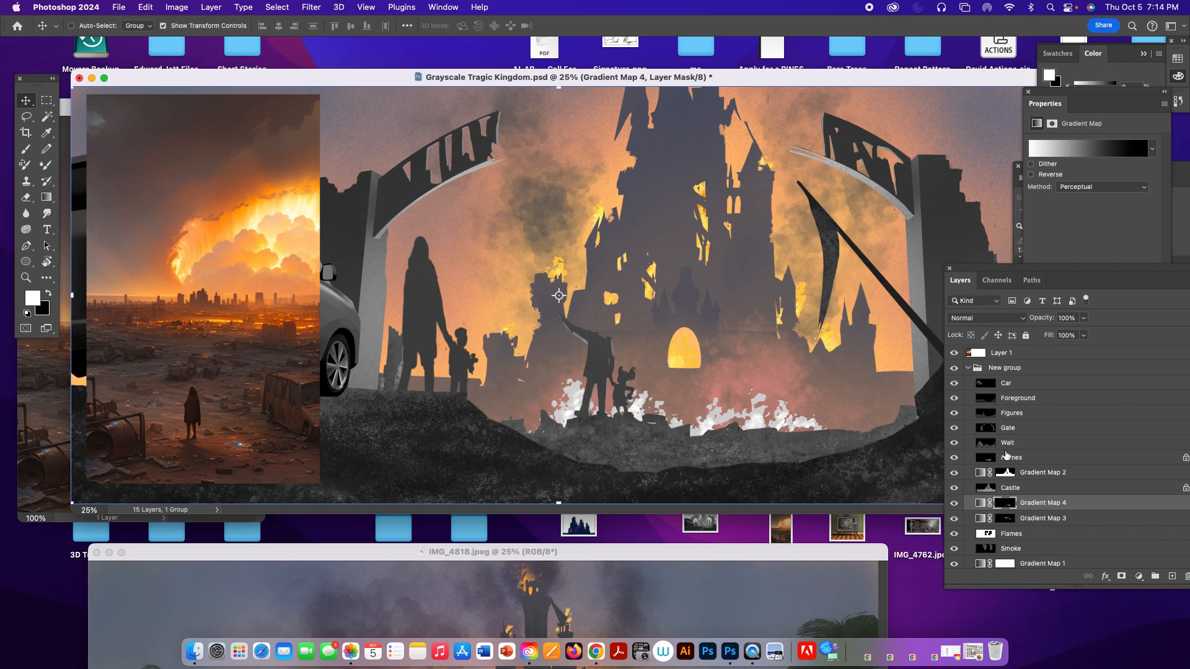
key("super+z")
left_click(1005, 504, "super")
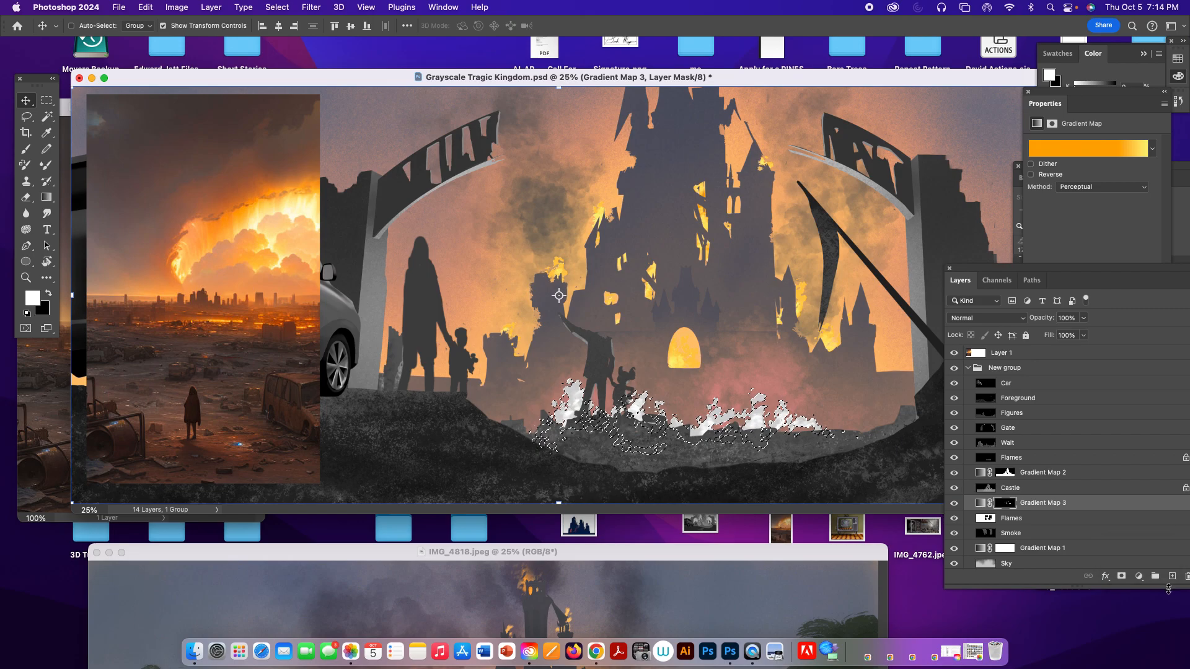
Step: Try another Gradient Map adjustment above Gradient Map 3 with the "burning sky" preset, discard the preset and delete the adjustment
left_click(1139, 577)
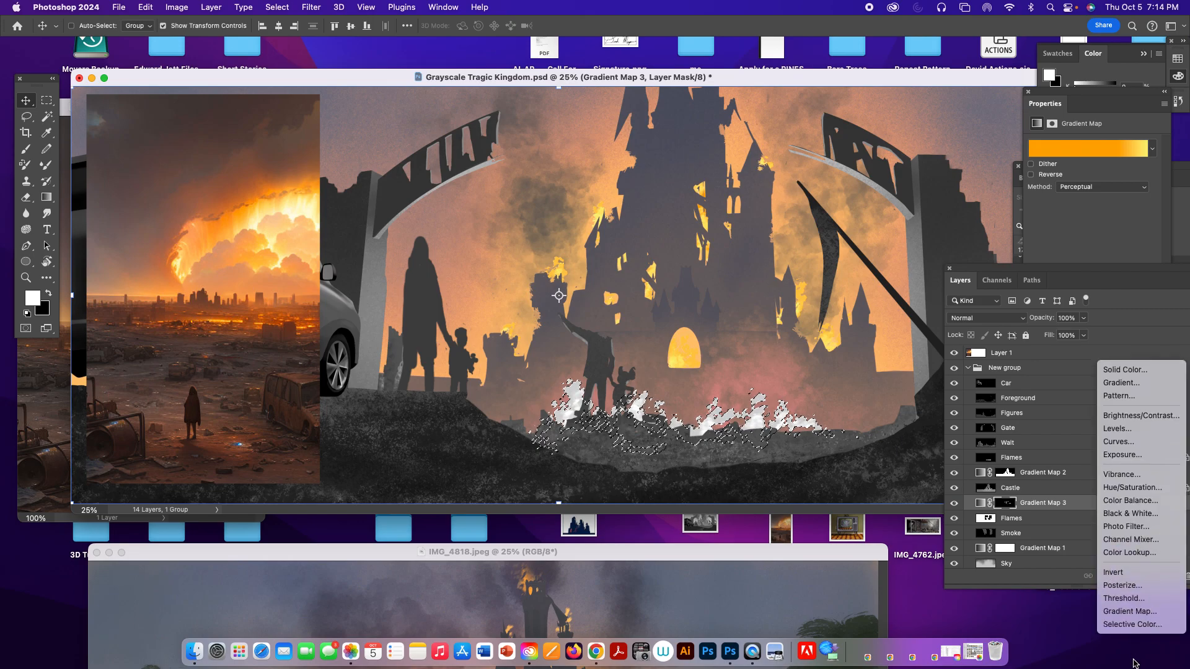
left_click(1127, 616)
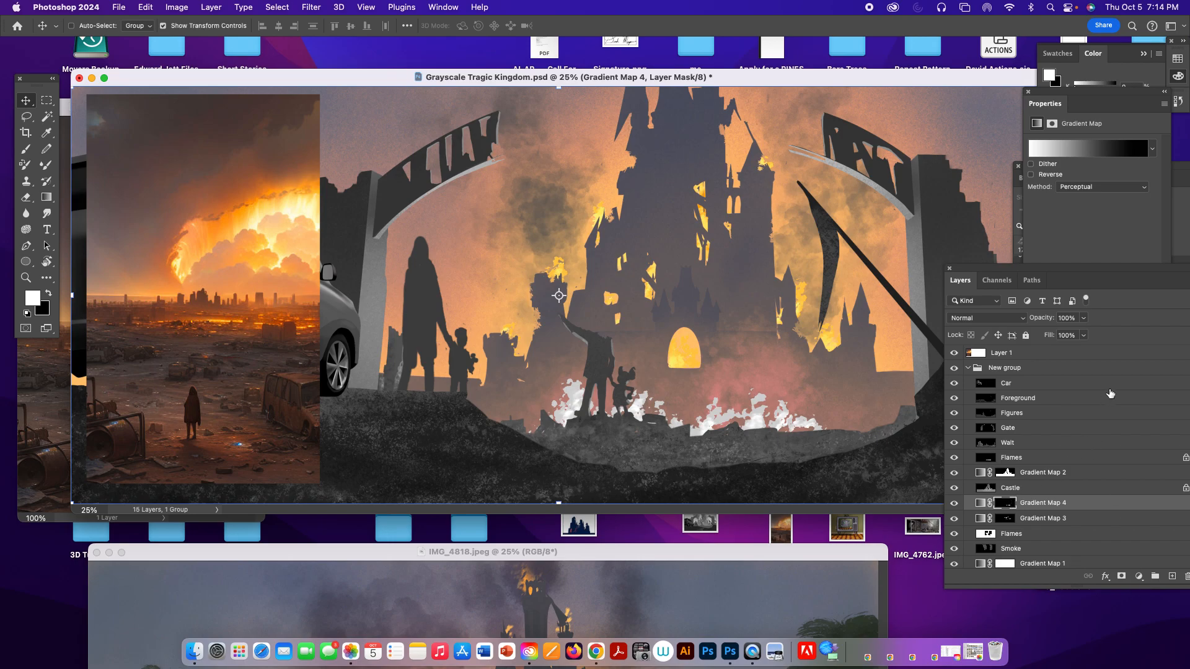
left_click(1064, 150)
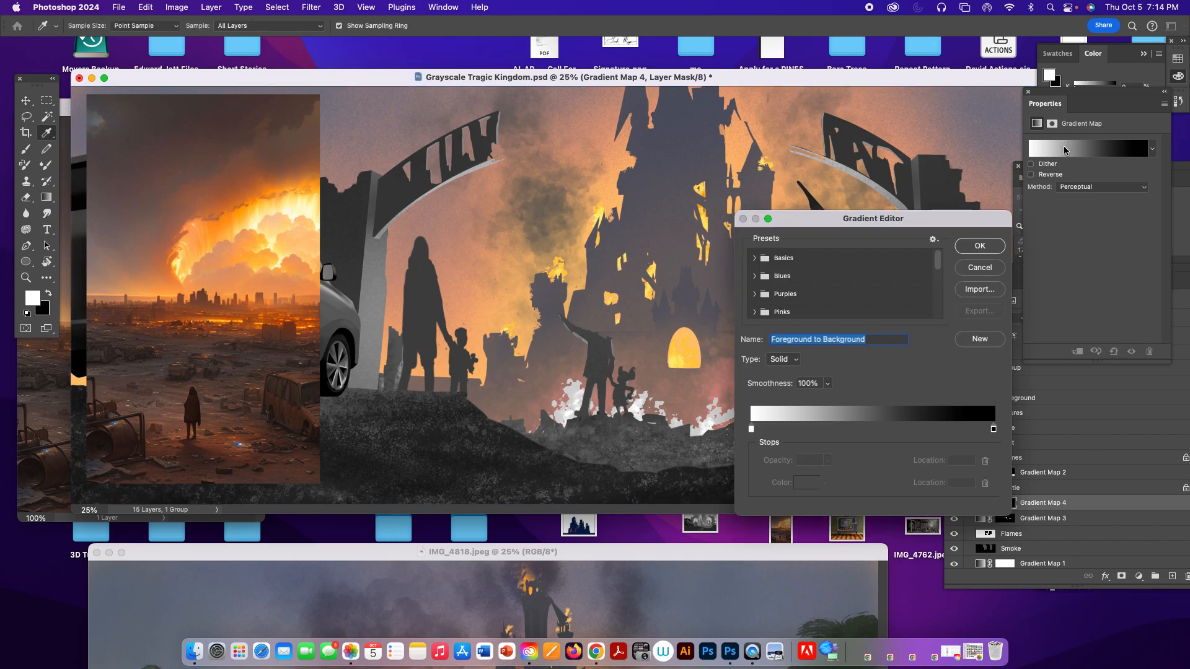
scroll(924, 273, "down", 6)
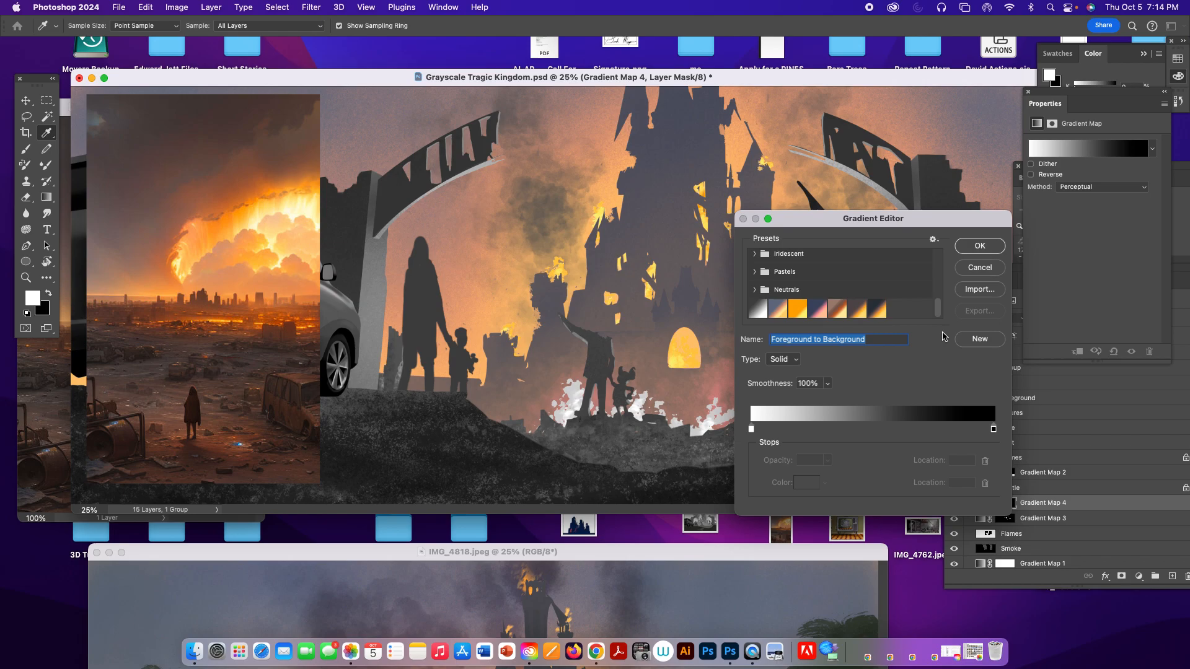
left_click(861, 314)
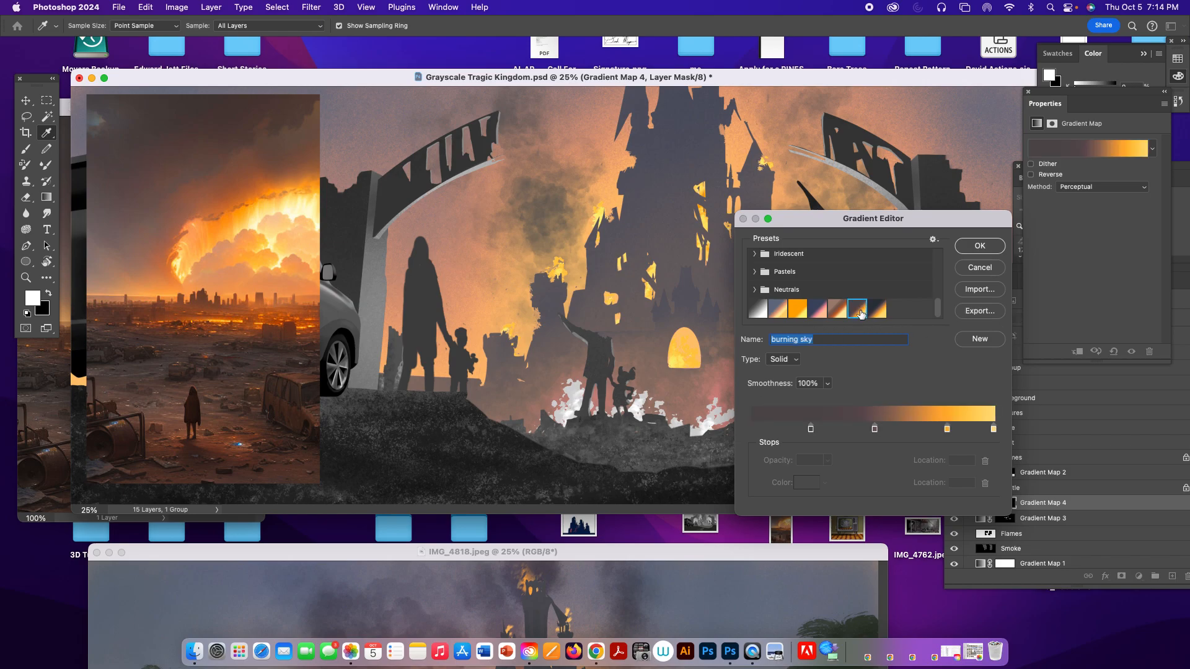
left_click(979, 267)
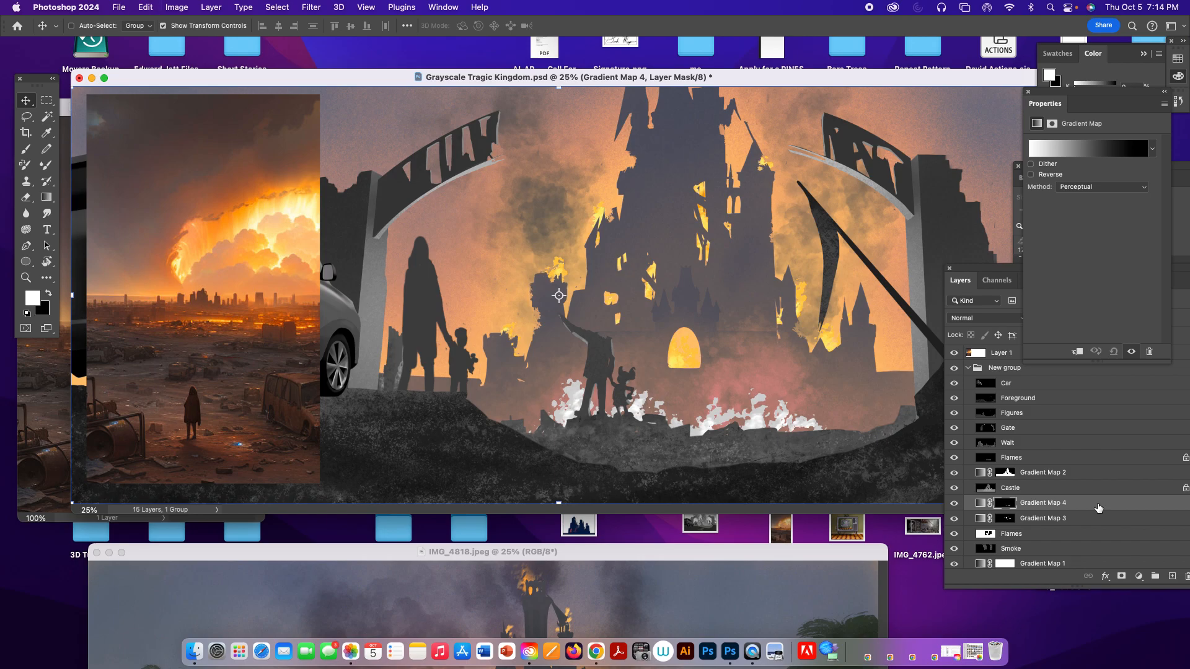
left_click(1113, 493)
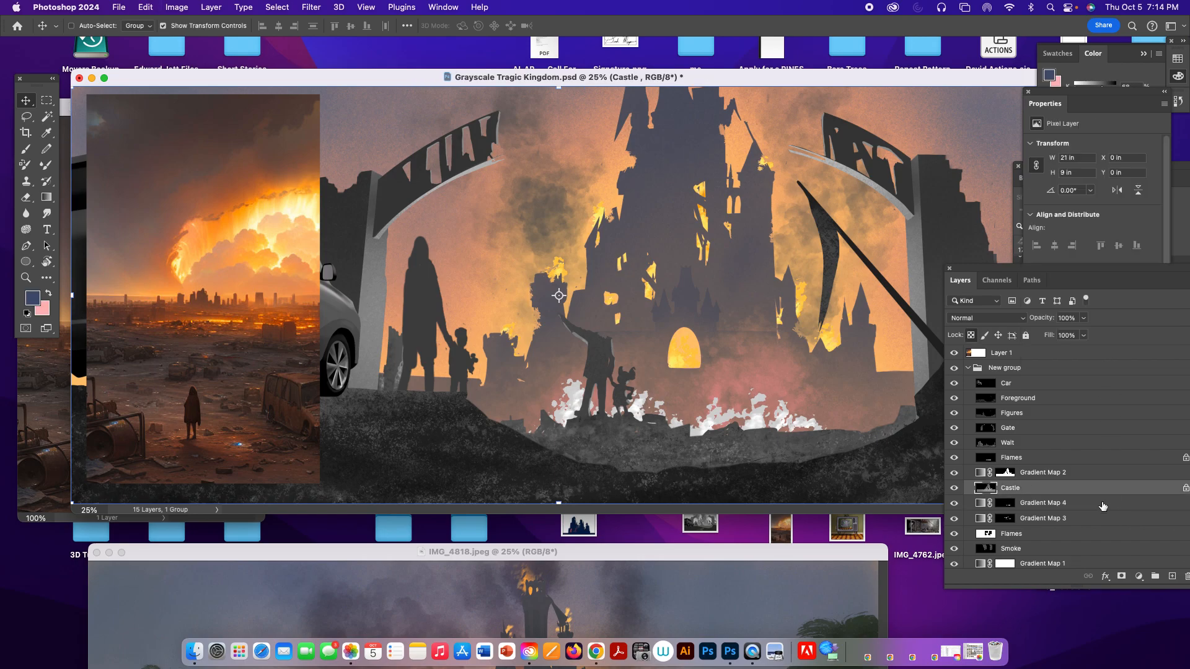
left_click(1103, 504)
left_click_drag(1102, 507, 1187, 578)
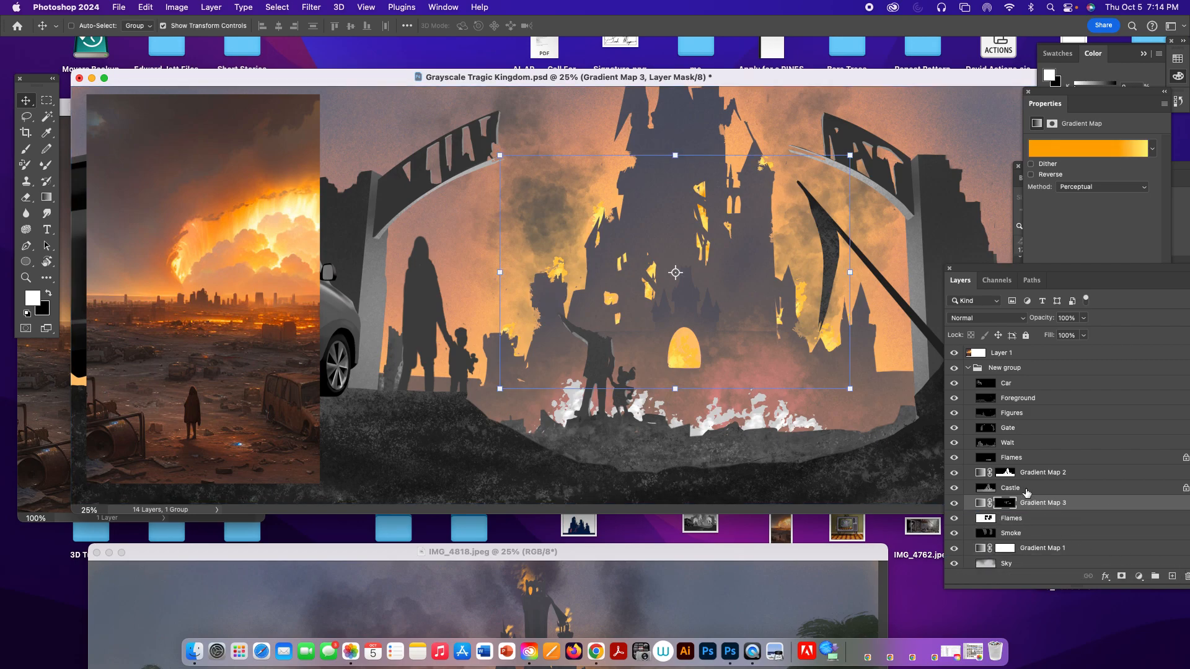
Step: Load the outline of the Flames layer above Gradient Map 2 as a selection and add a masked Gradient Map adjustment directly above that layer
left_click(1021, 459)
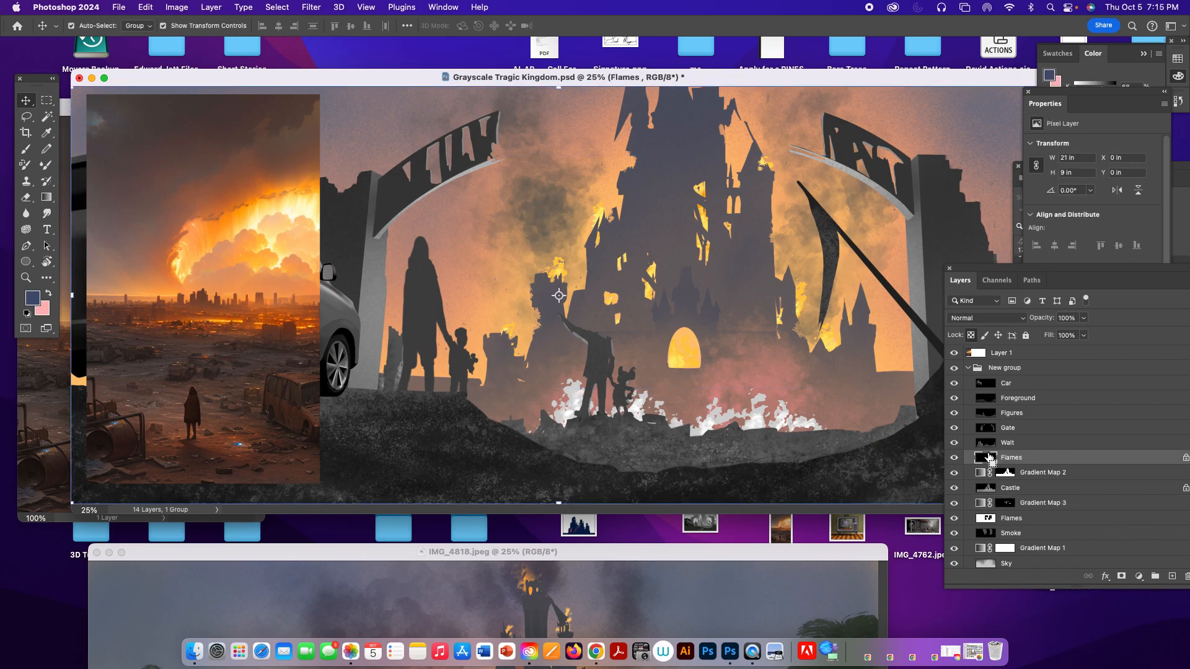
left_click(955, 458)
left_click(955, 458)
left_click(990, 462, "super")
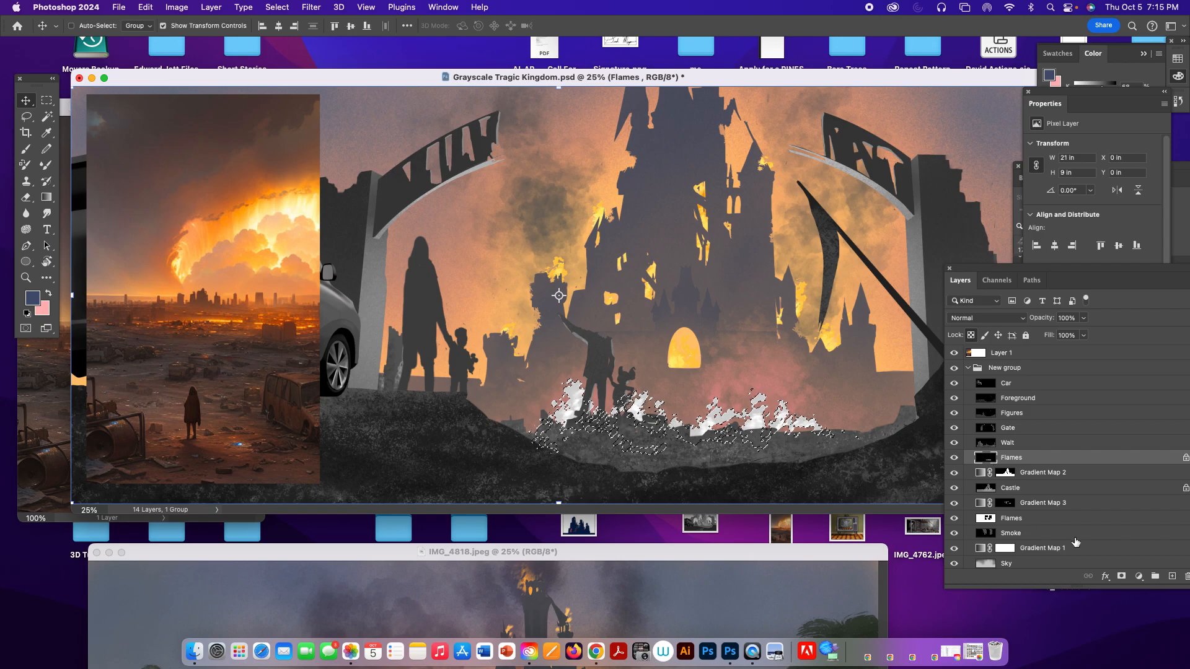
left_click(1138, 579)
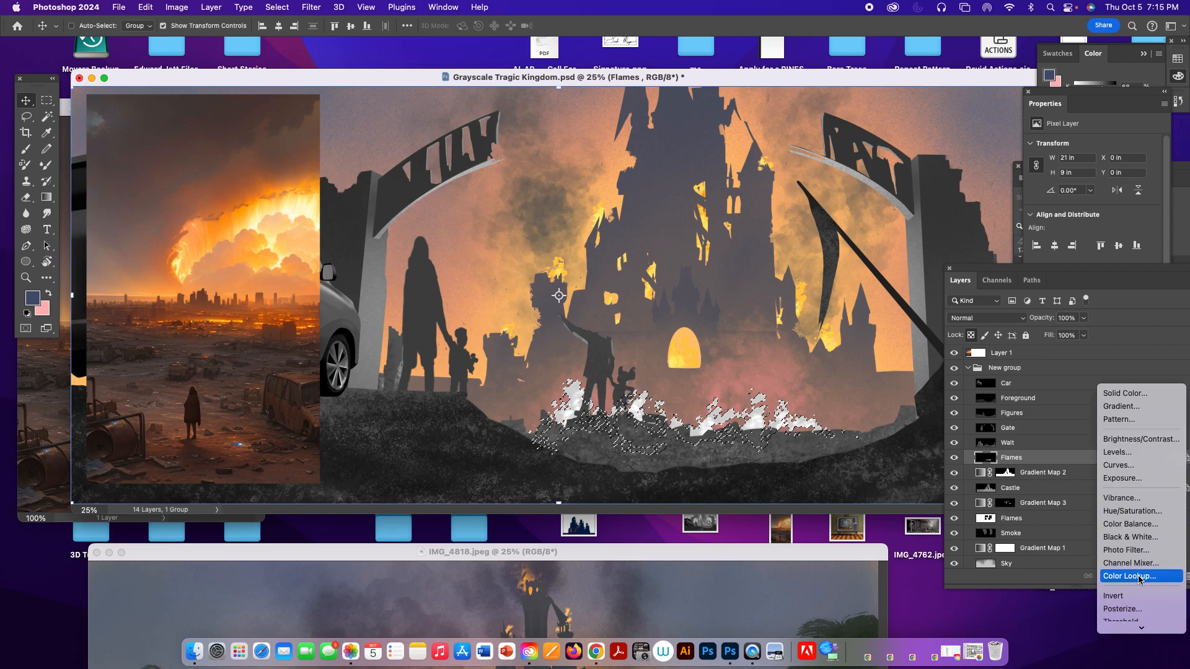
left_click(1129, 612)
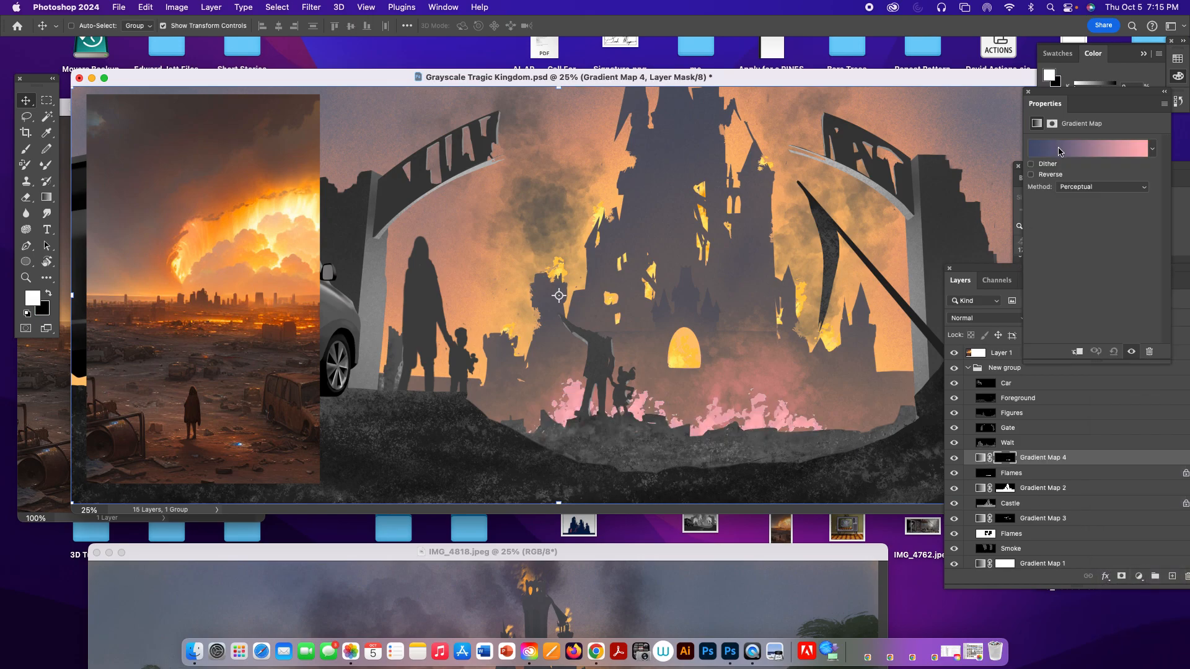
Step: Apply the orange "flame" preset to the ground flames' gradient map
left_click(1059, 151)
left_click_drag(935, 264, 940, 311)
left_click(797, 310)
left_click(980, 246)
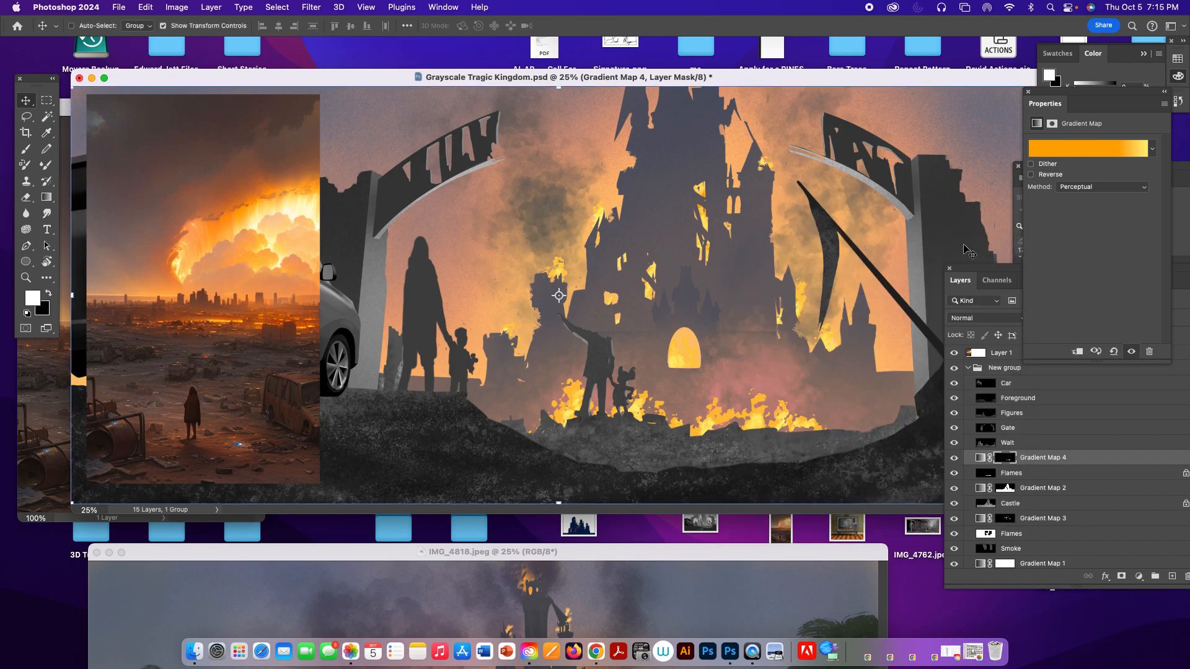
Step: Load the Walt layer's outline as a selection and add a masked Gradient Map adjustment directly above that layer
left_click(988, 446)
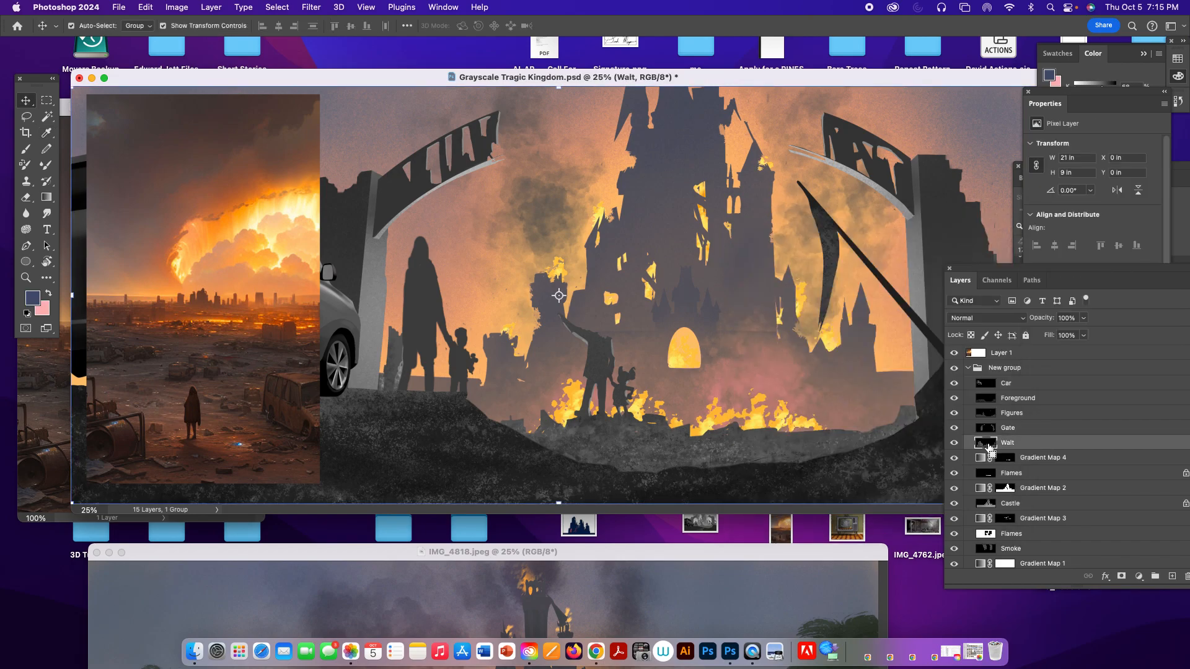
left_click(989, 446, "super")
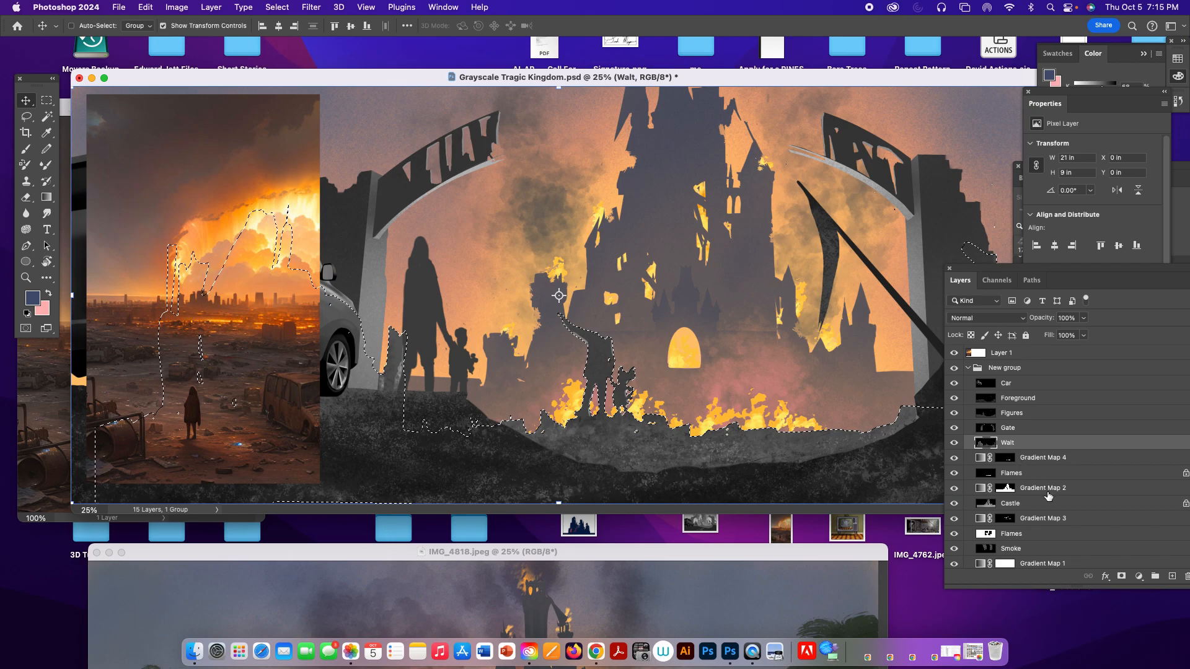
left_click(1138, 576)
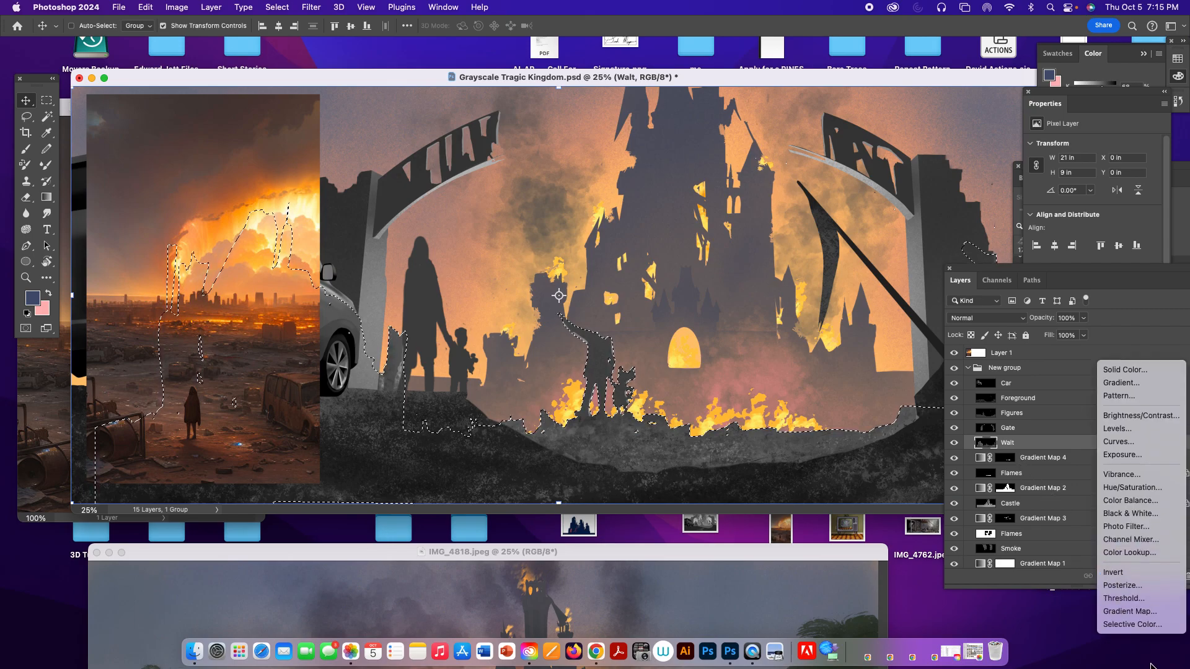
left_click(1129, 611)
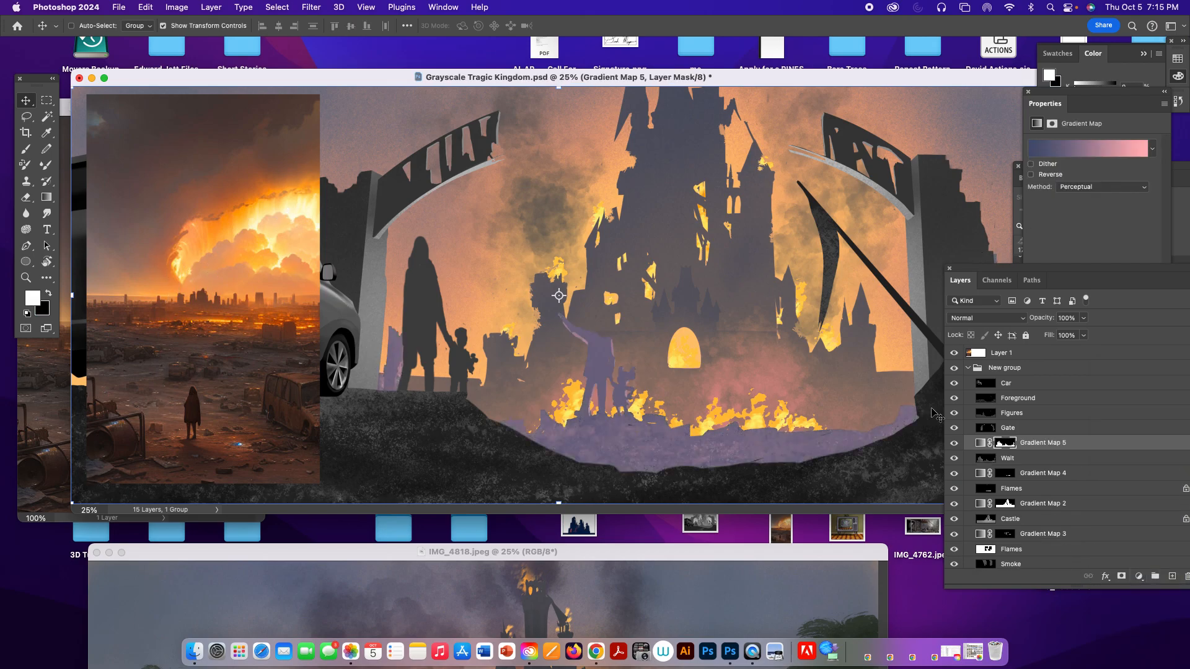
Step: Try the "burning sky" preset on the Walt layer's gradient map and switch it to the "gates" preset
left_click(1058, 152)
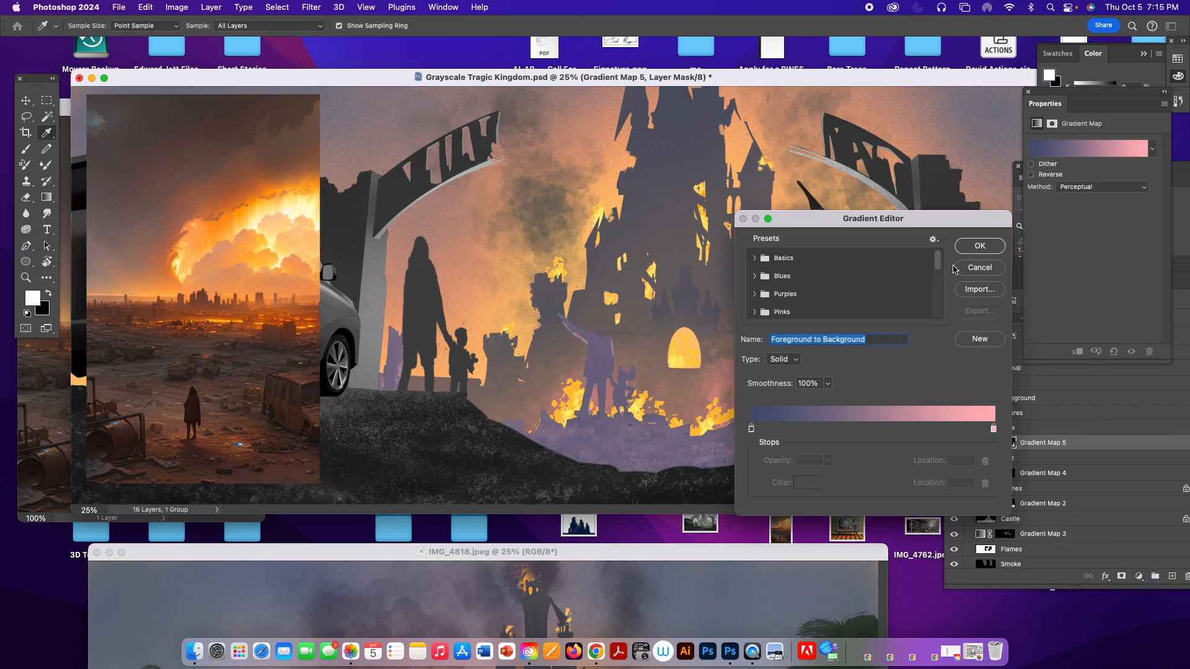
left_click_drag(939, 268, 941, 313)
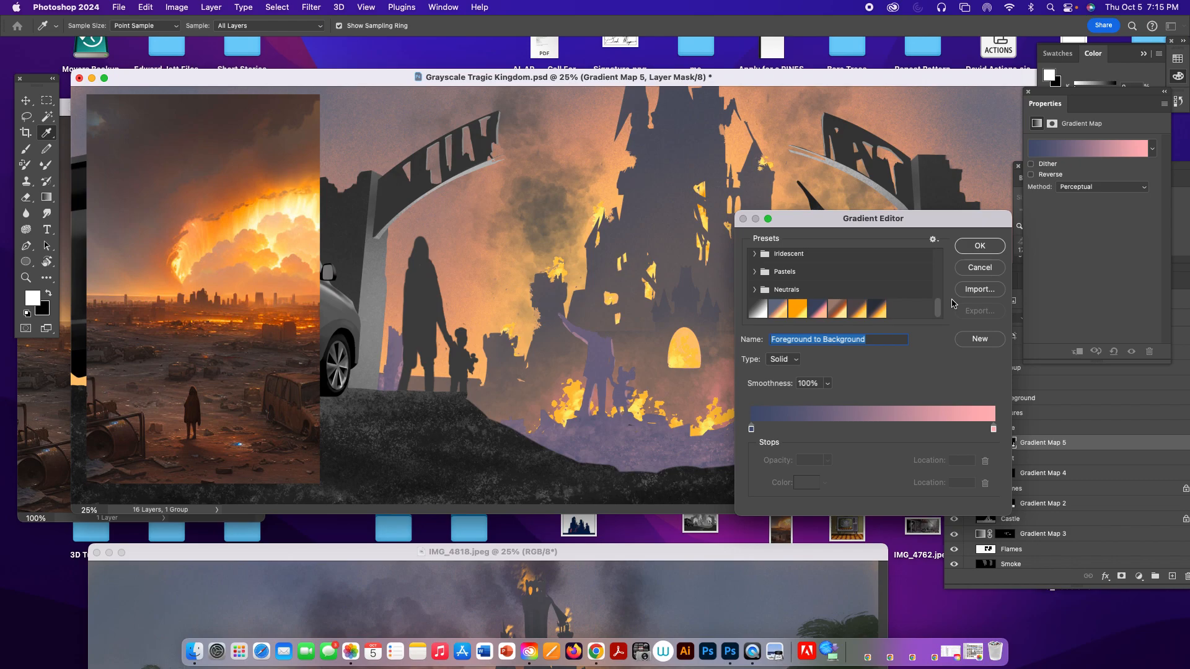
left_click(857, 309)
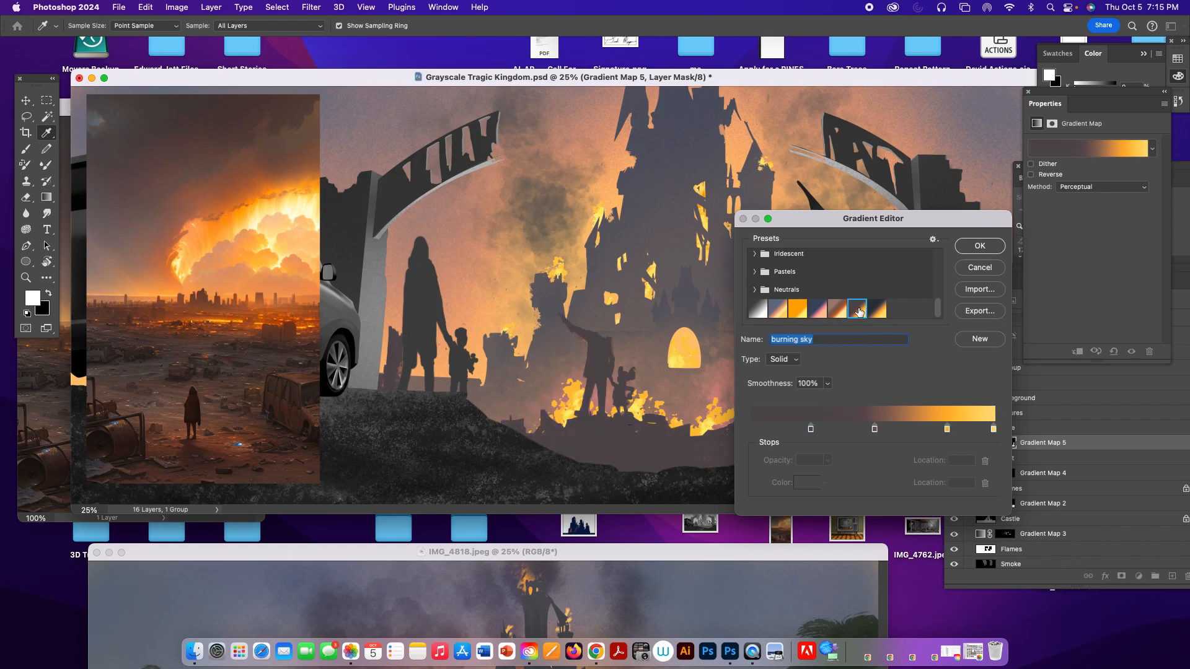
left_click(875, 309)
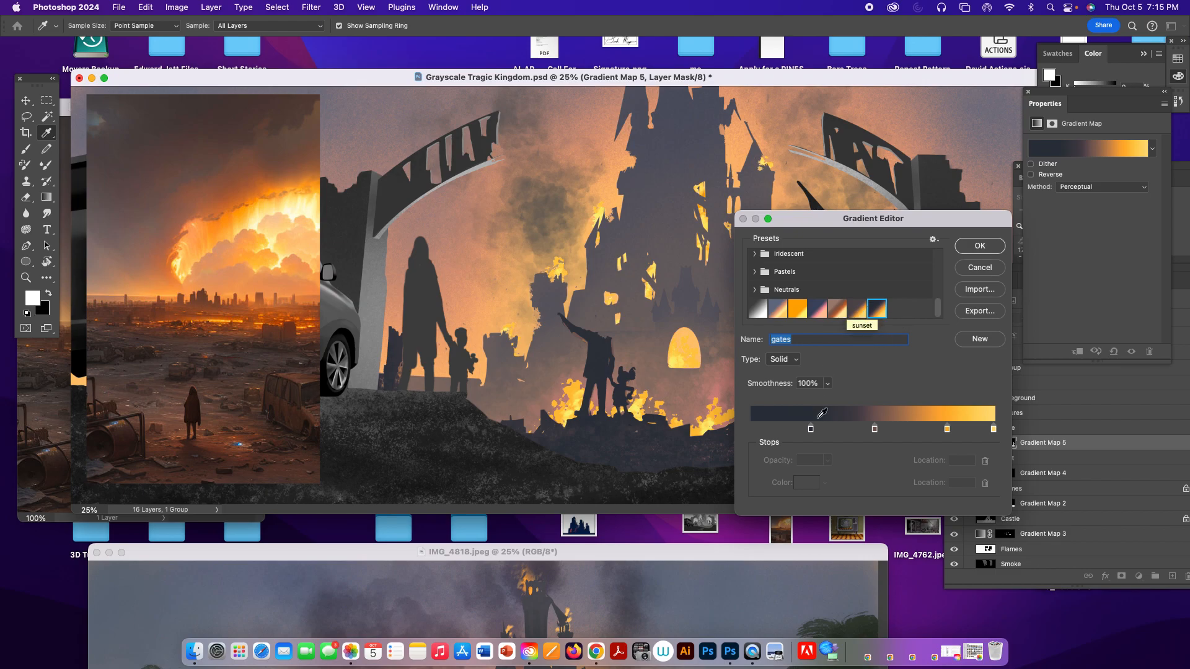
Step: Move the Walt gradient's dark stop to location 15 and its brown stop to location 42
left_click_drag(874, 428, 849, 435)
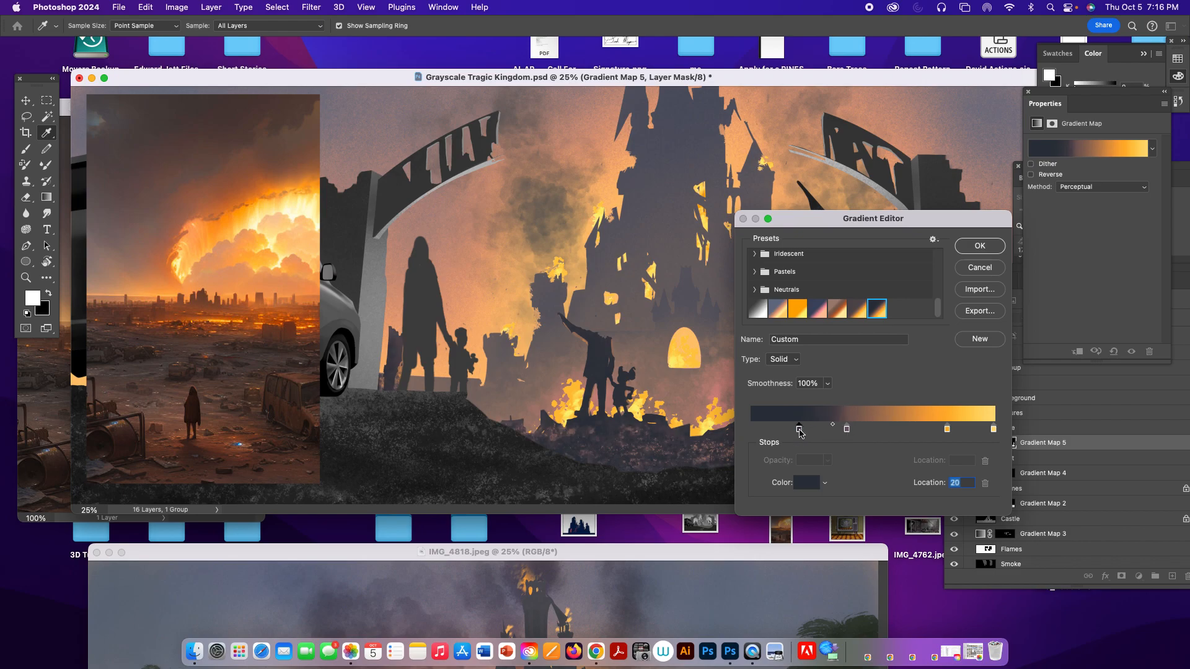
left_click_drag(799, 431, 797, 430)
left_click_drag(847, 432, 855, 431)
left_click(792, 430)
left_click_drag(792, 430, 786, 430)
Step: Recolor the dark stop at location 15 to navy blue #1a2b4b
left_click(806, 483)
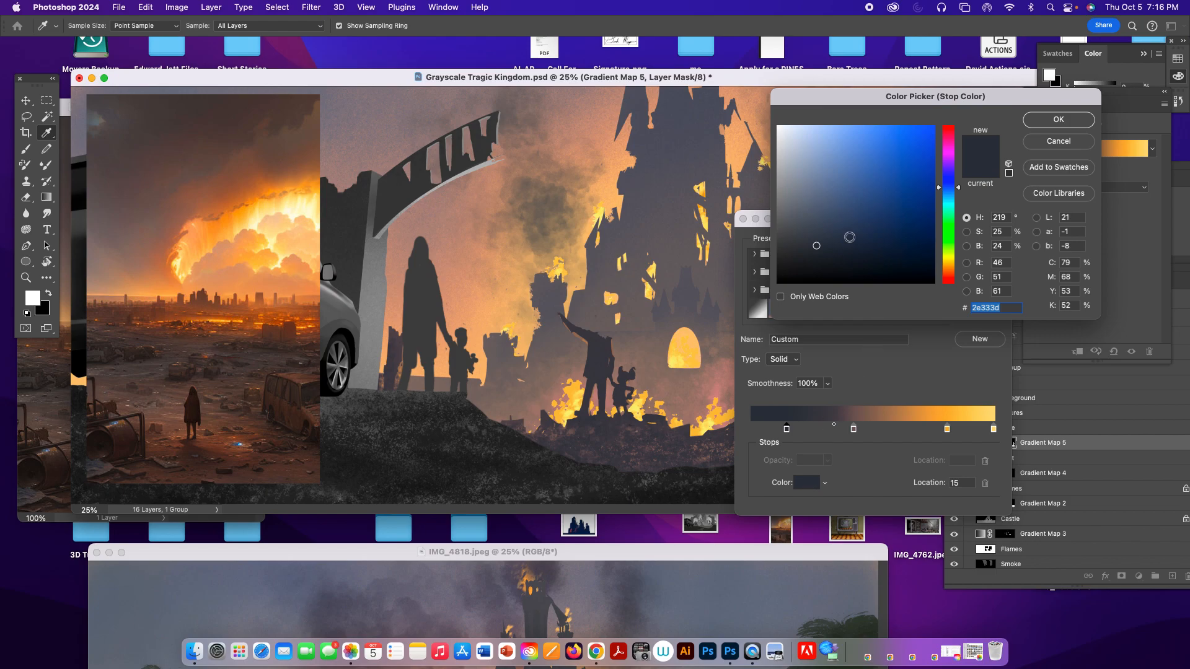
left_click(879, 237)
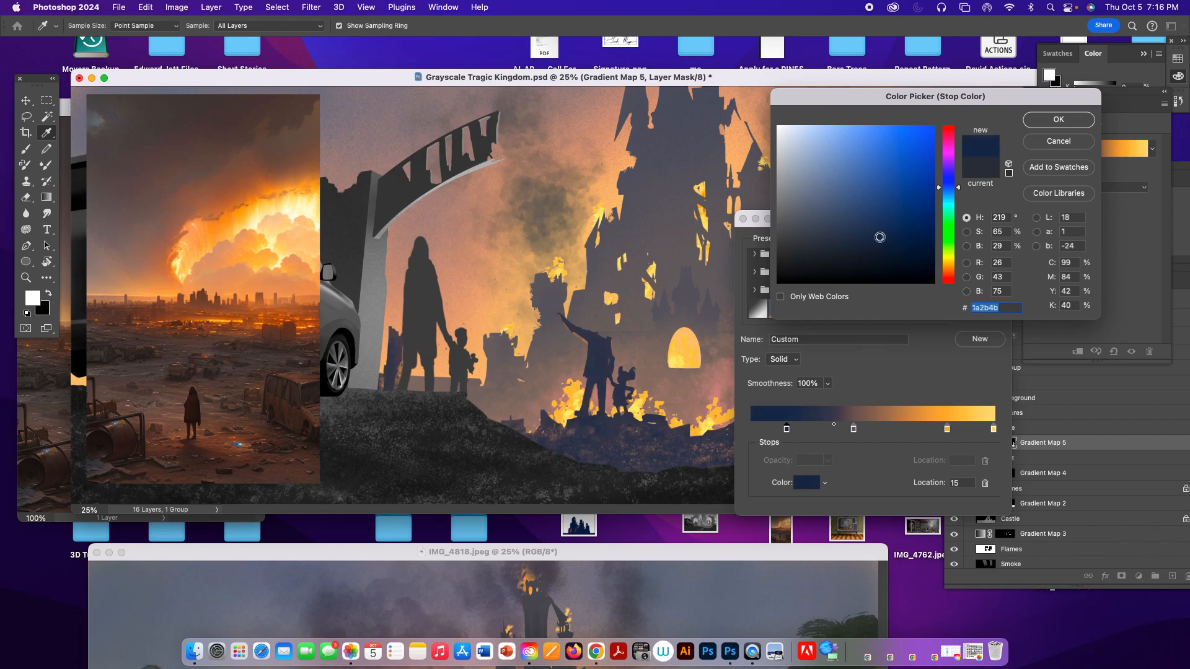
left_click(1058, 119)
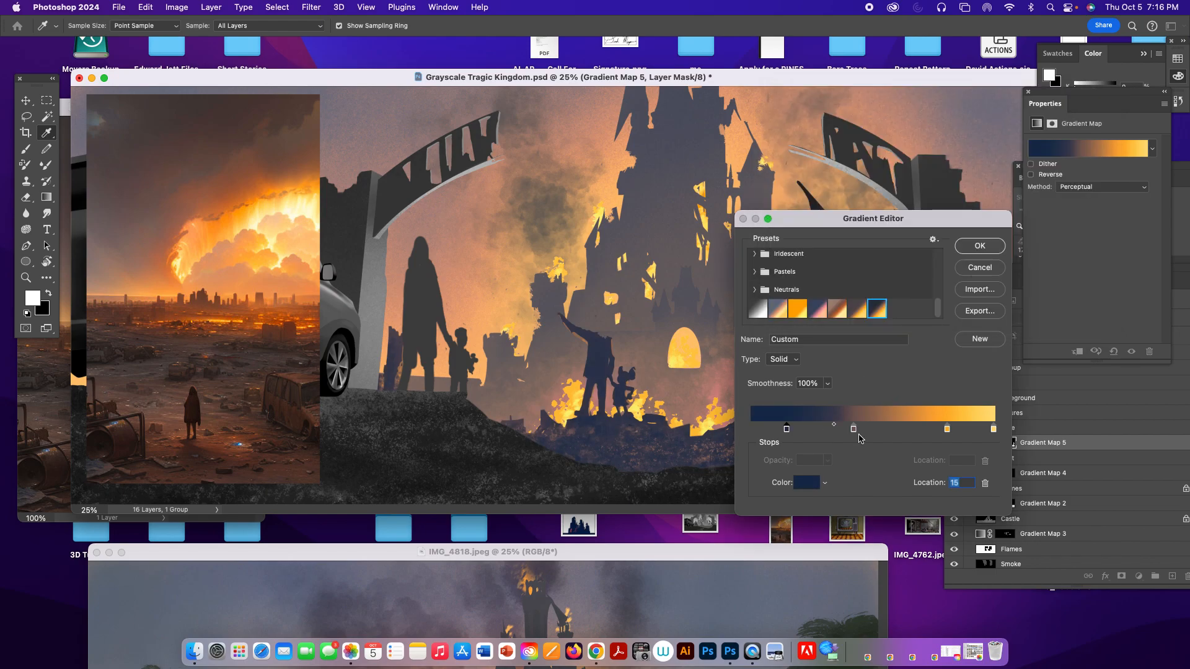
Step: Recolor the brown stop at location 42 to muted green #577162
left_click(854, 429)
left_click(806, 483)
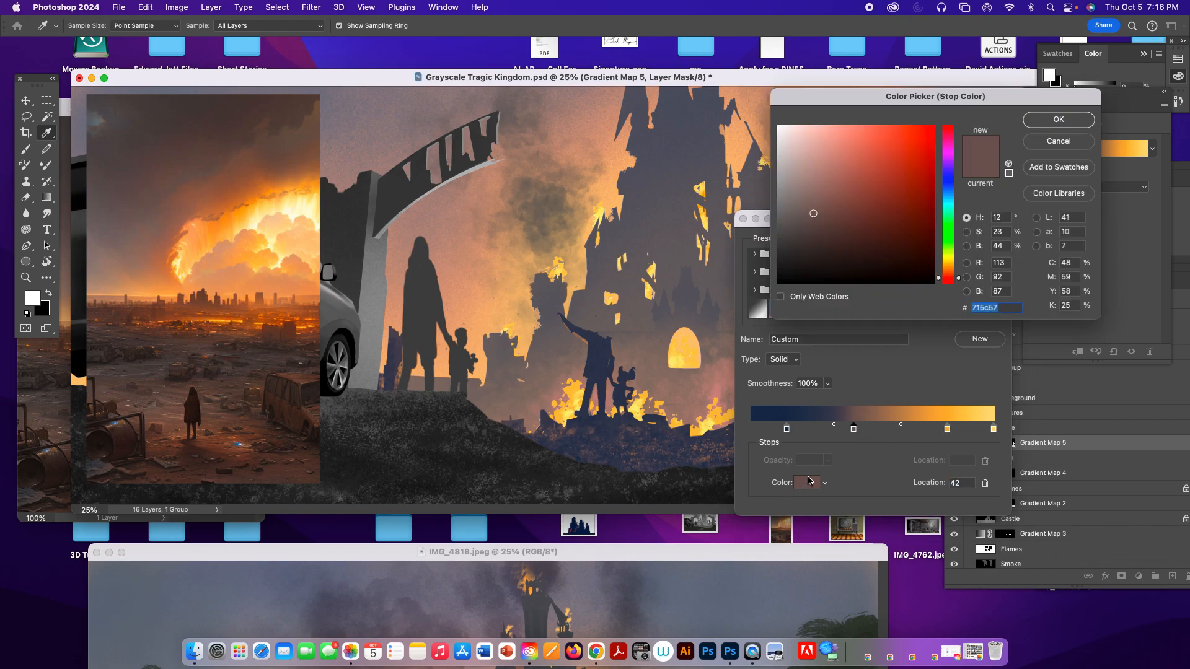
left_click(951, 220)
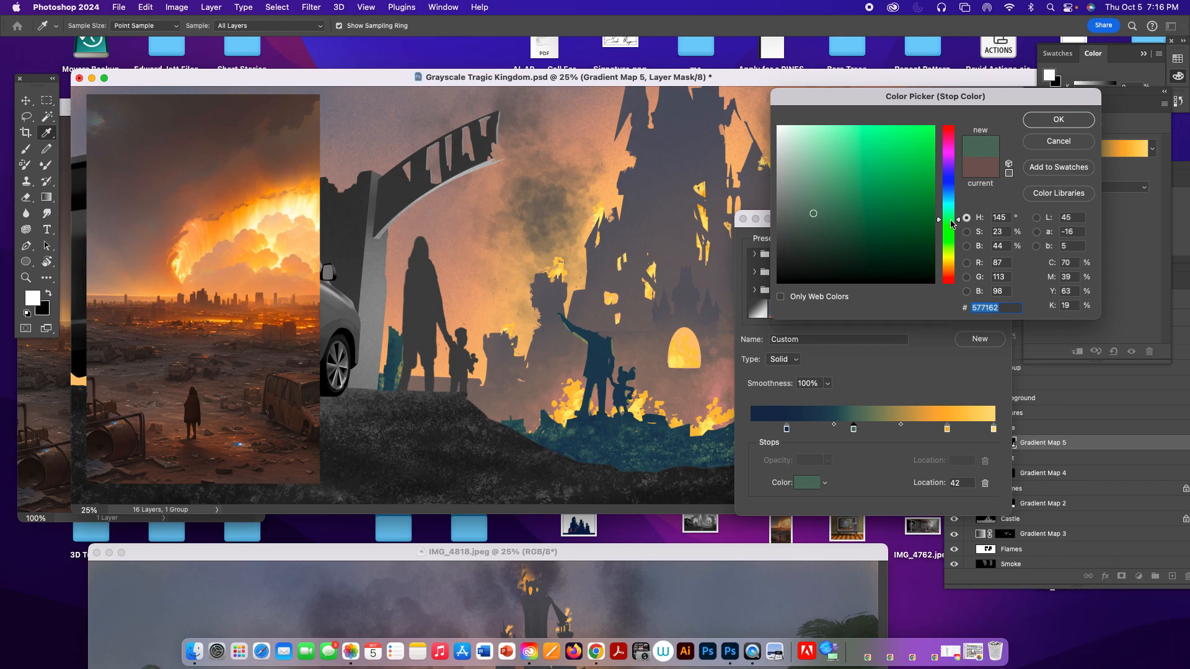
left_click(1054, 120)
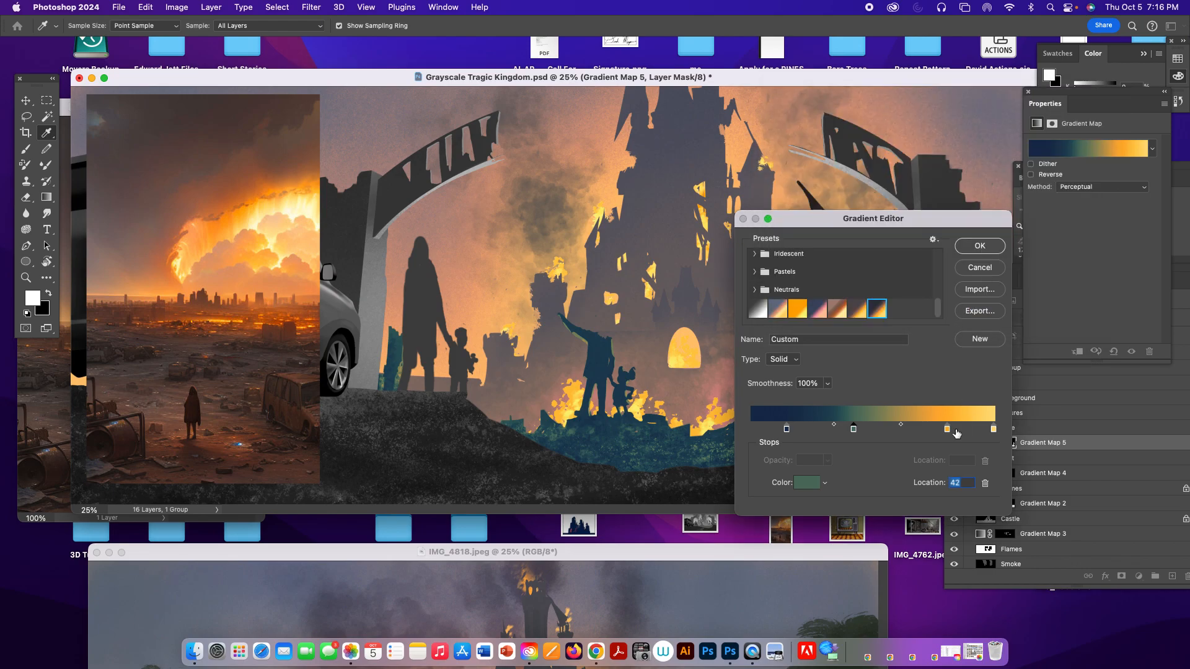
Step: Shift the yellow stop toward the middle of the gradient, move the orange stop to location 61 and accept the Walt gradient
left_click_drag(948, 429, 911, 430)
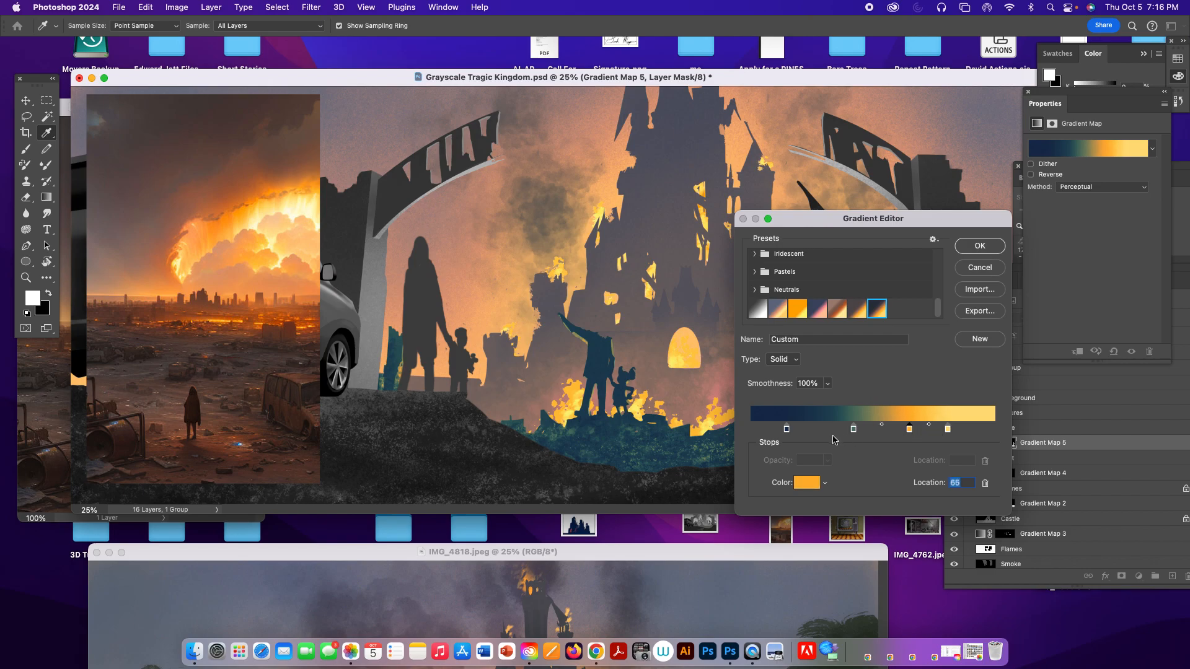
left_click_drag(910, 429, 900, 430)
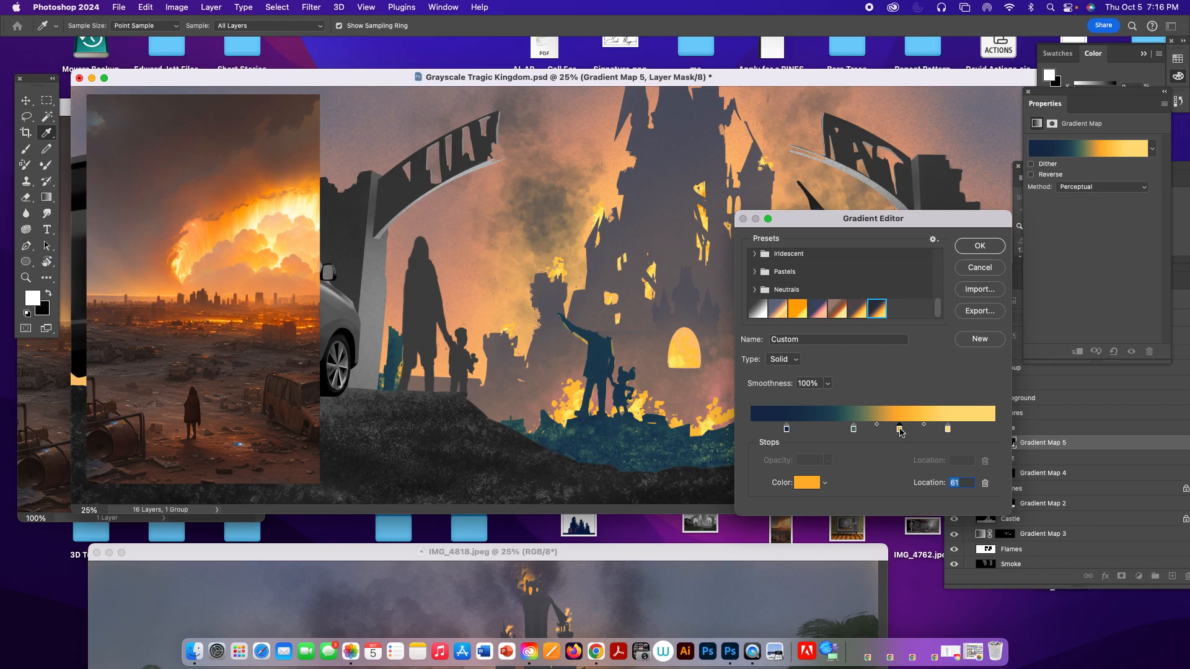
left_click(980, 245)
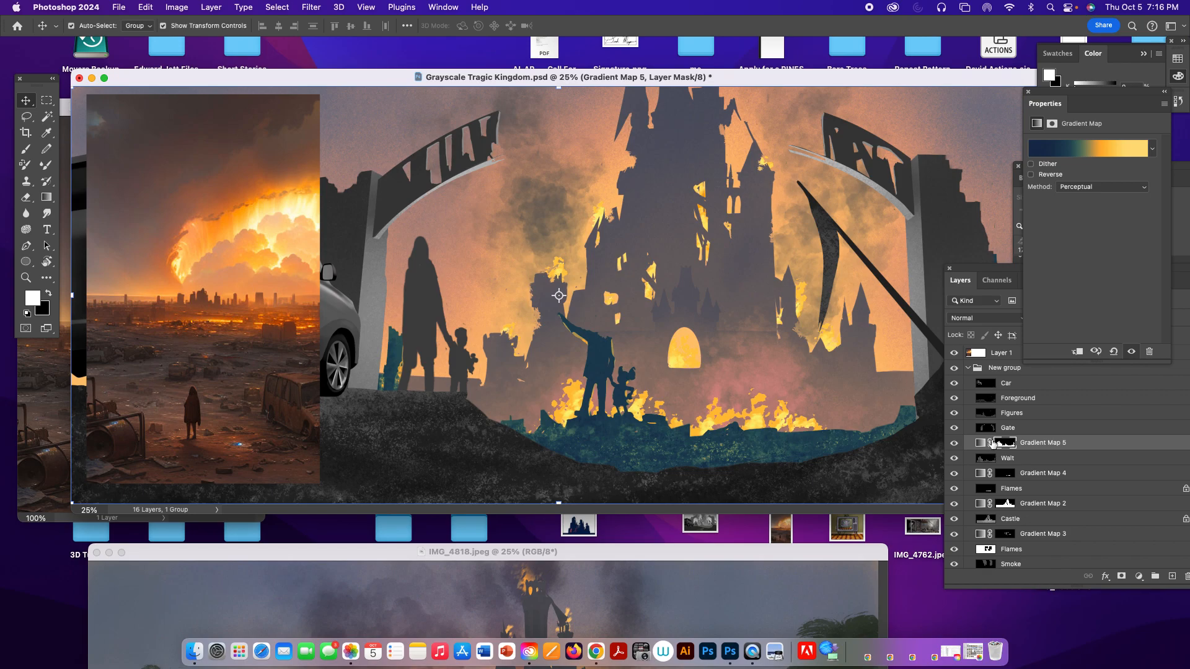
Step: Load the Gate layer's outline as a selection and add a masked Gradient Map adjustment directly above that layer
left_click(1010, 429)
left_click(988, 428, "super")
left_click(1138, 576)
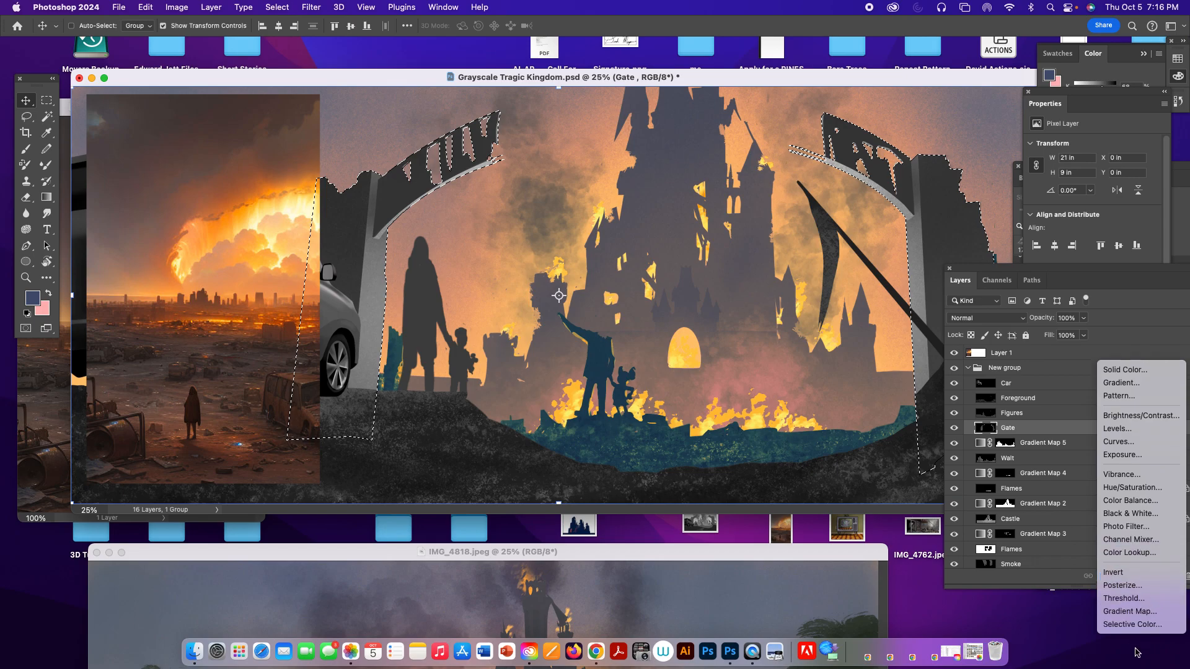
left_click(1138, 612)
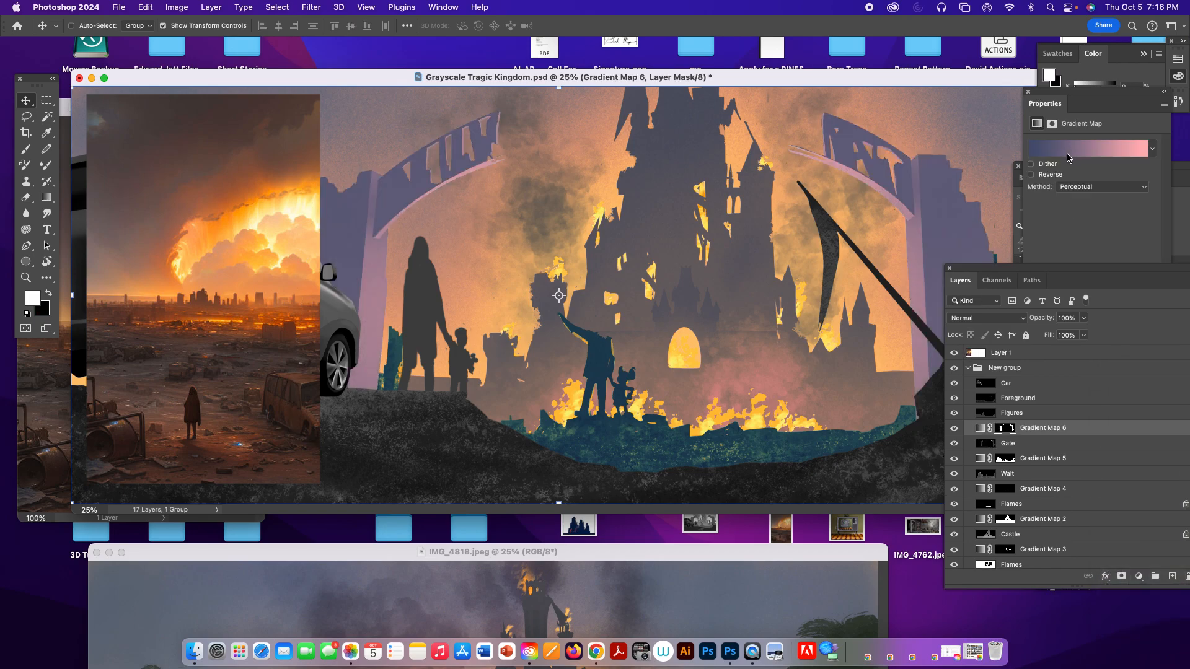
Step: Apply the "gates" preset to the Gate layer's gradient map and return to the Move tool
left_click(1070, 155)
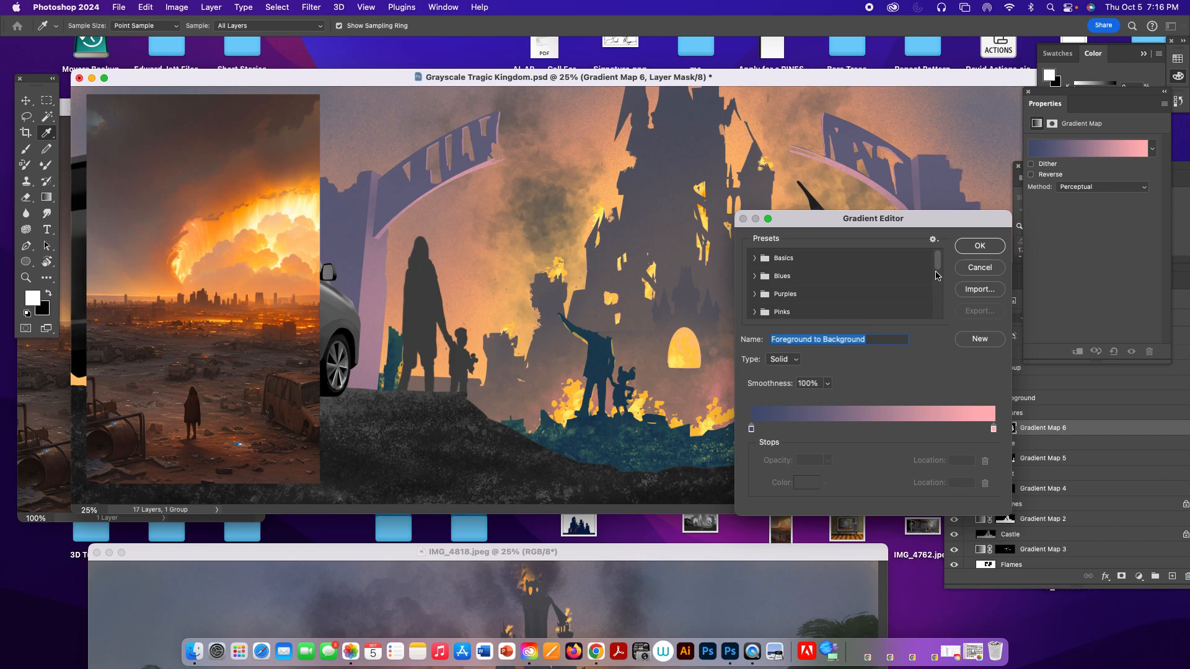
scroll(939, 267, "down", 5)
left_click(870, 310)
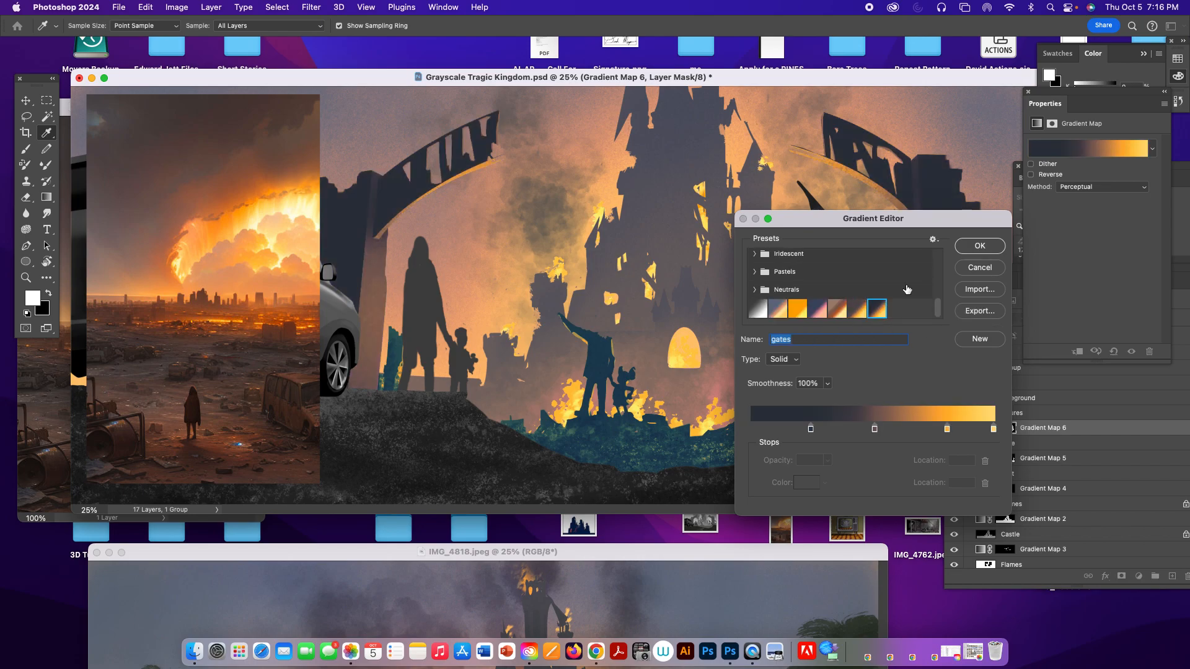
left_click(979, 246)
key("v")
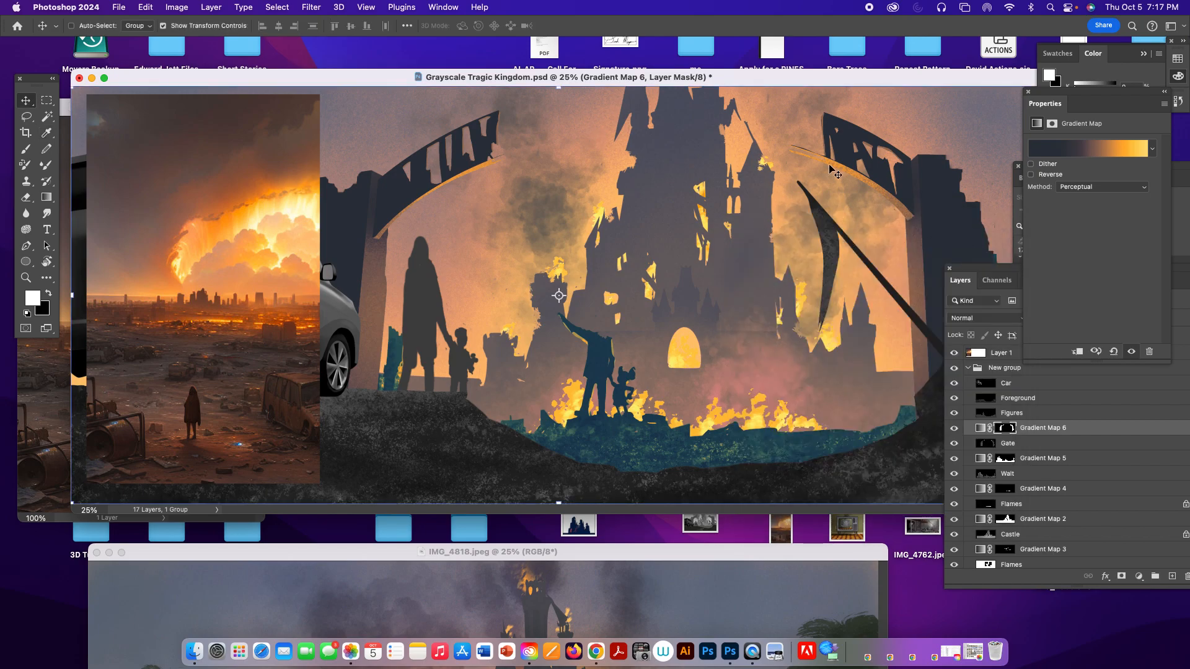
Step: Hide the reference image on Layer 1 and add a Gradient Map adjustment above the Car layer, masked to the car's outline
left_click(954, 354)
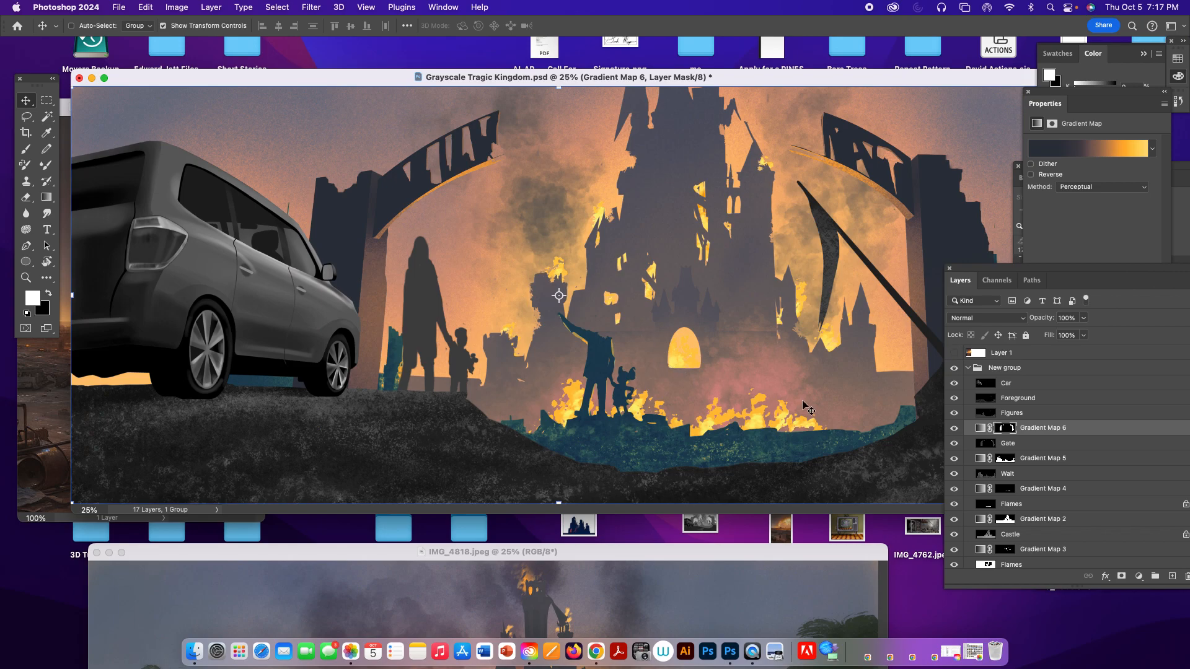
left_click(1025, 383)
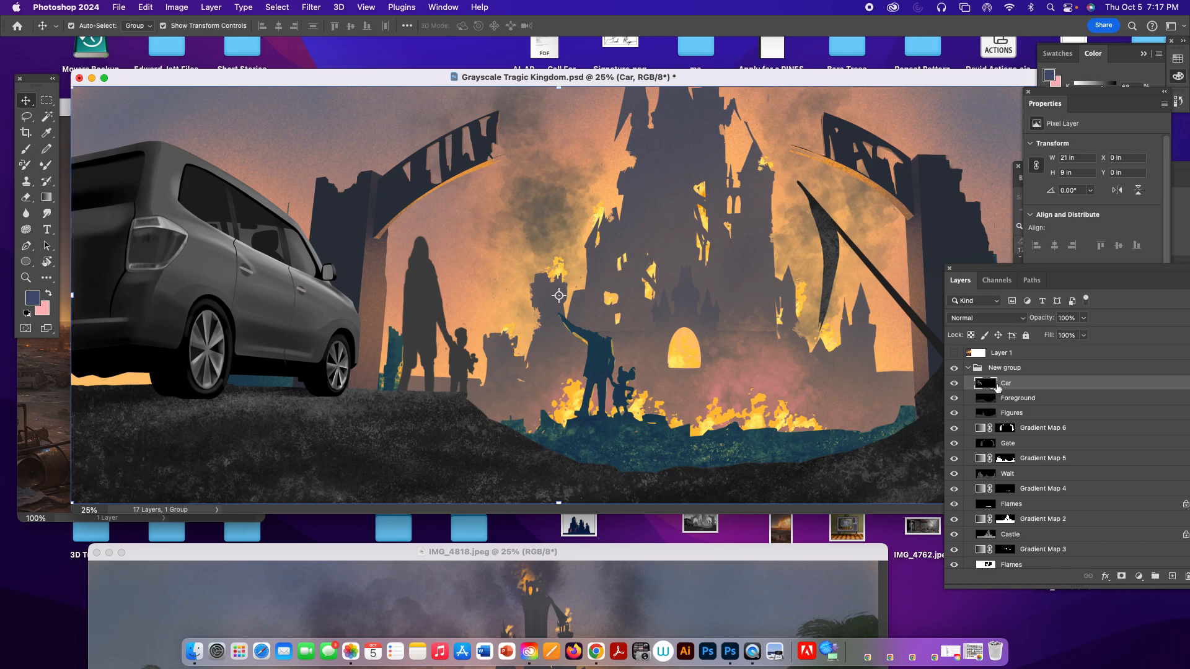
left_click(997, 384, "super")
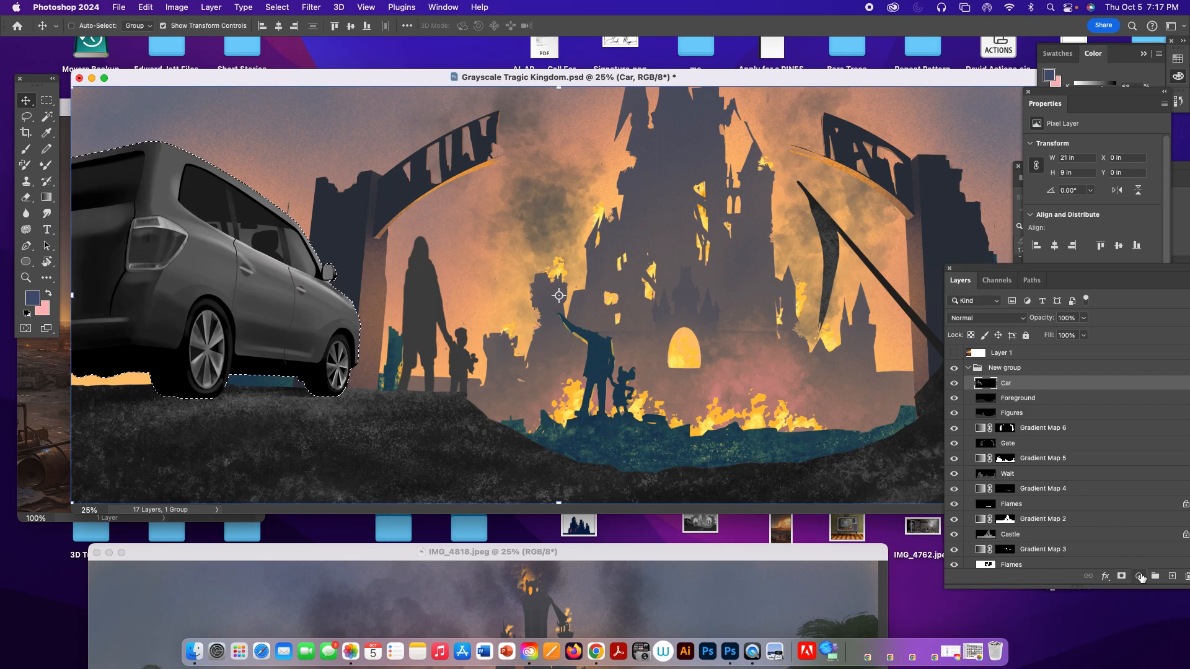
left_click(1139, 577)
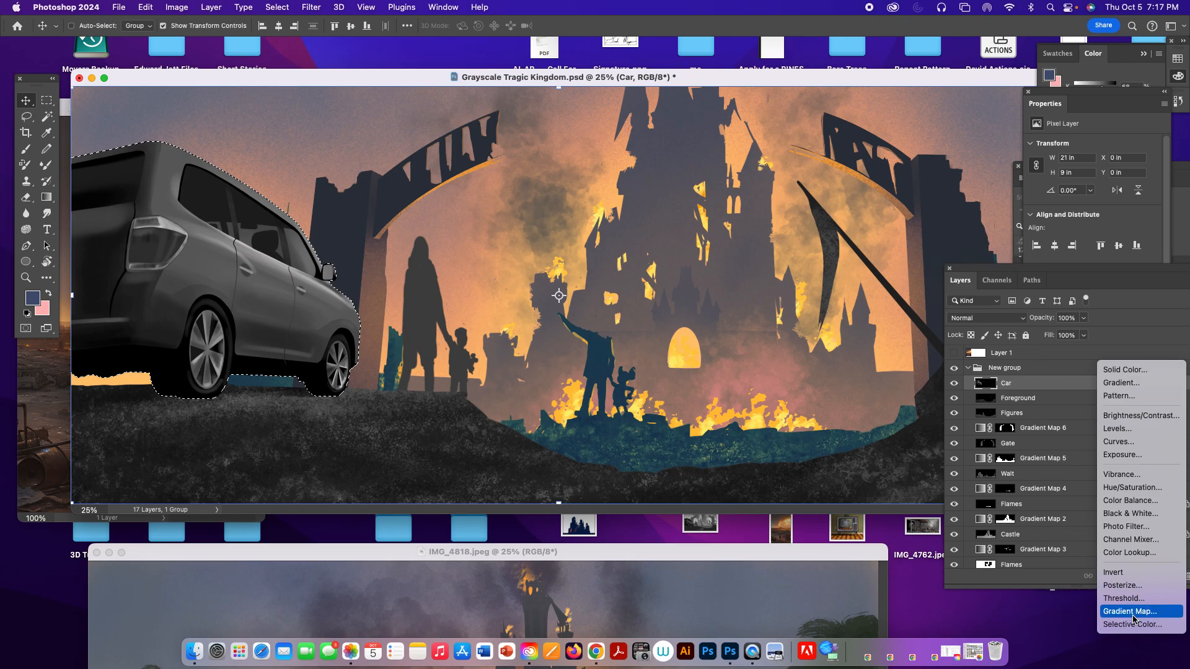
left_click(1136, 617)
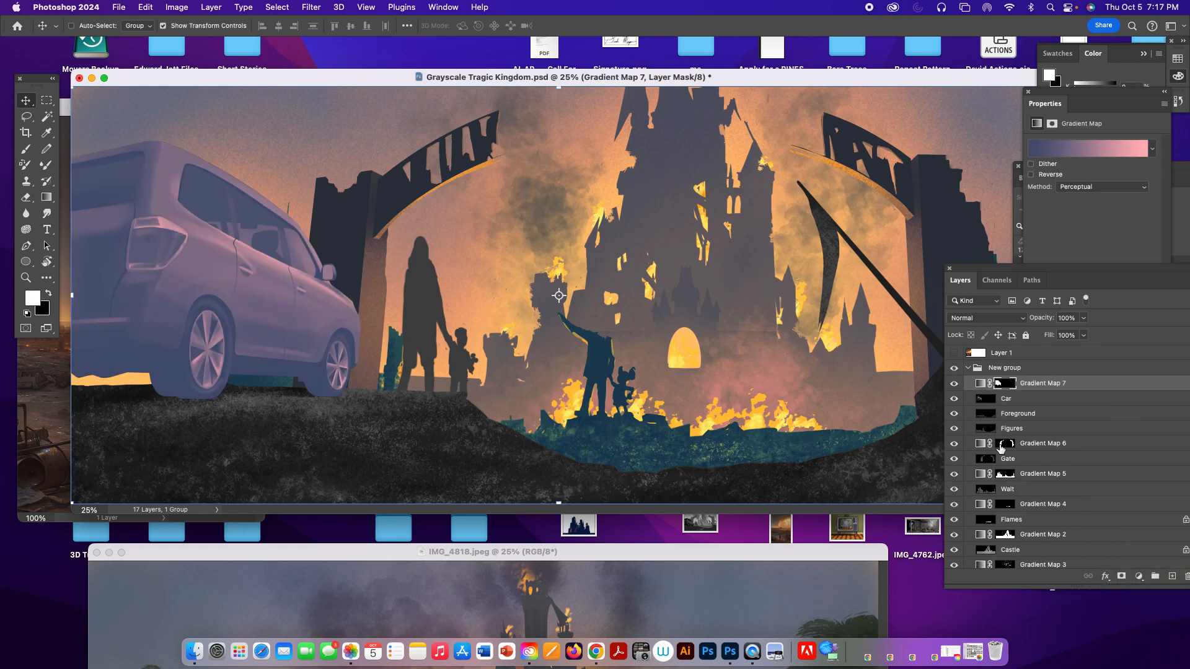
Step: Apply the "gates" preset to the car's gradient map, shift the dark stop slightly toward the middle and move the brown stop to location 46
left_click(1075, 152)
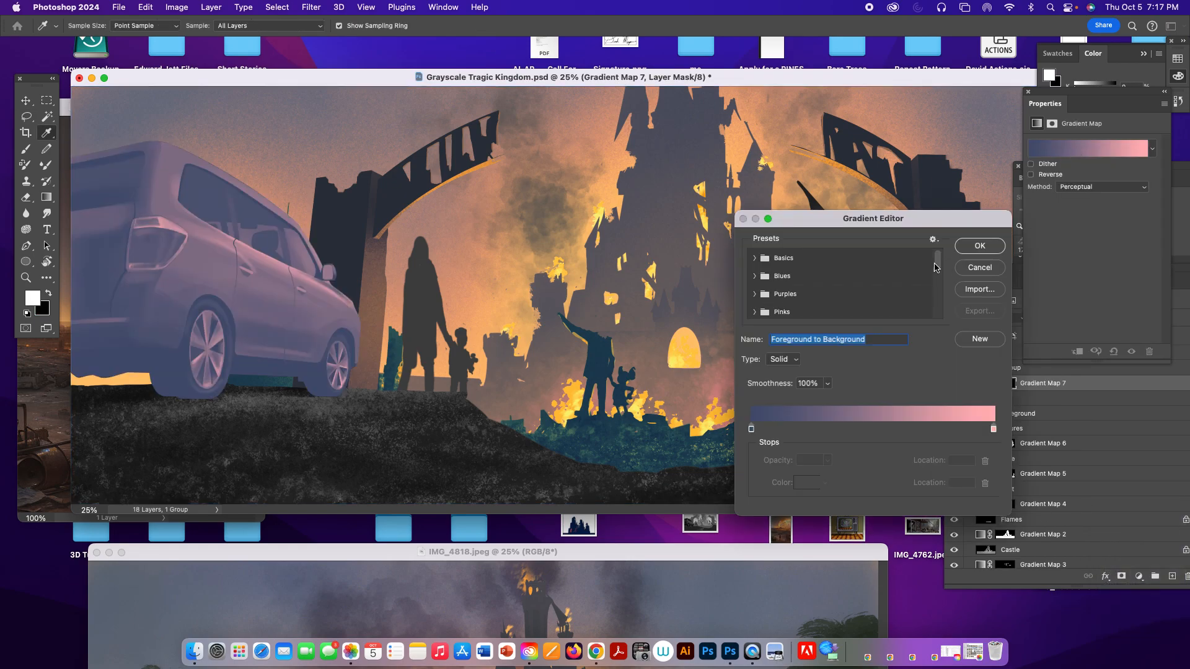
left_click_drag(937, 265, 956, 345)
left_click(879, 315)
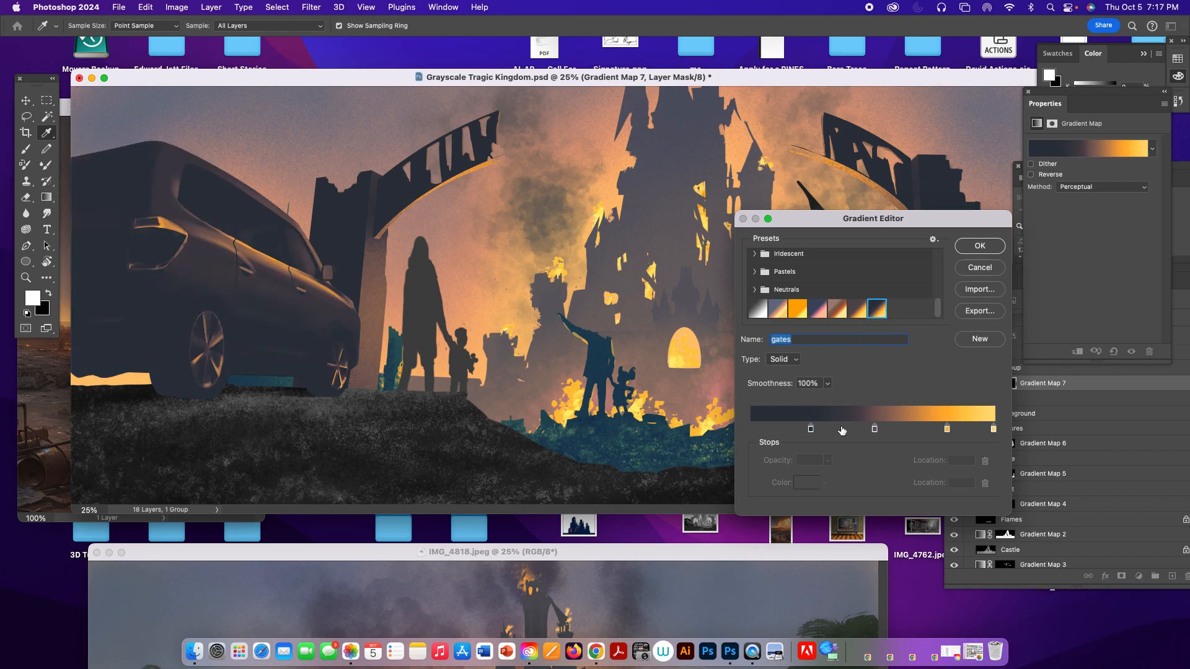
left_click_drag(812, 431, 863, 430)
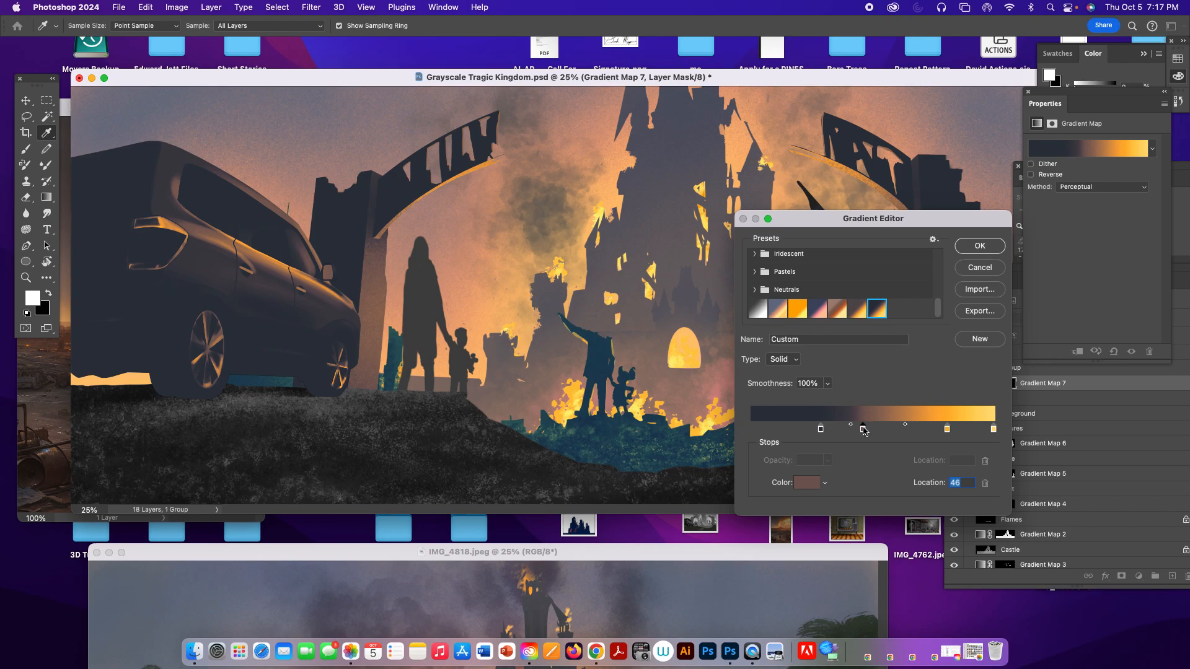
Step: Recolor the car gradient's brown stop to slate blue 4e5c6b, then shift the dark stop toward the dark end and the blue stop to location 40
left_click(807, 483)
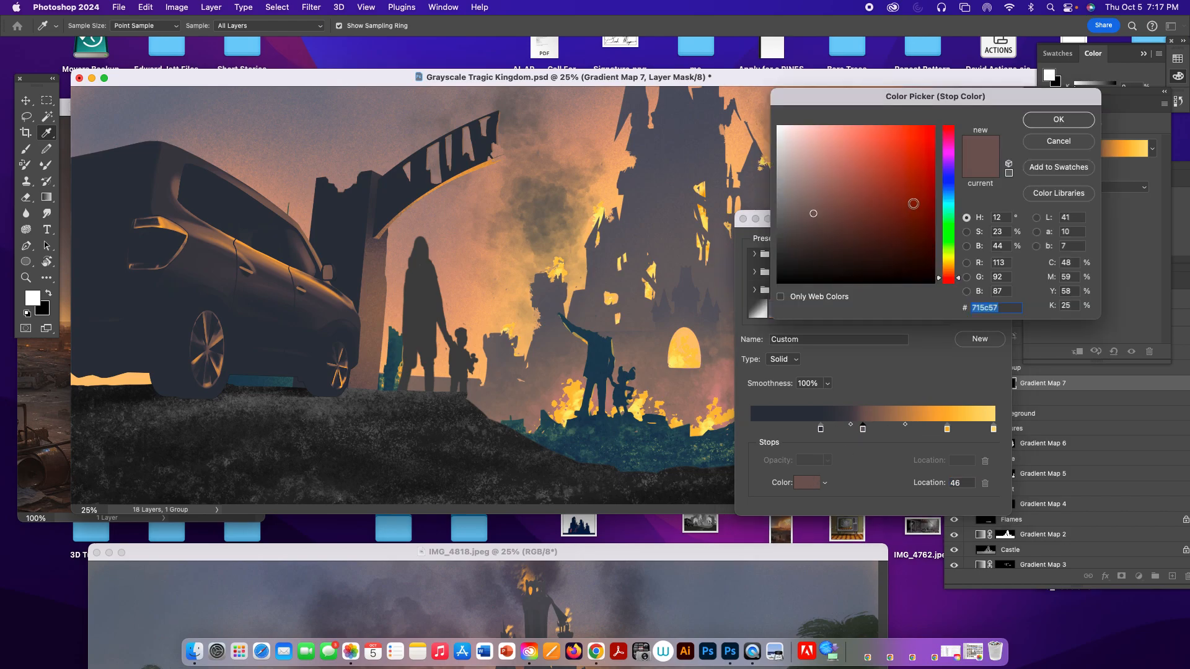
left_click(949, 191)
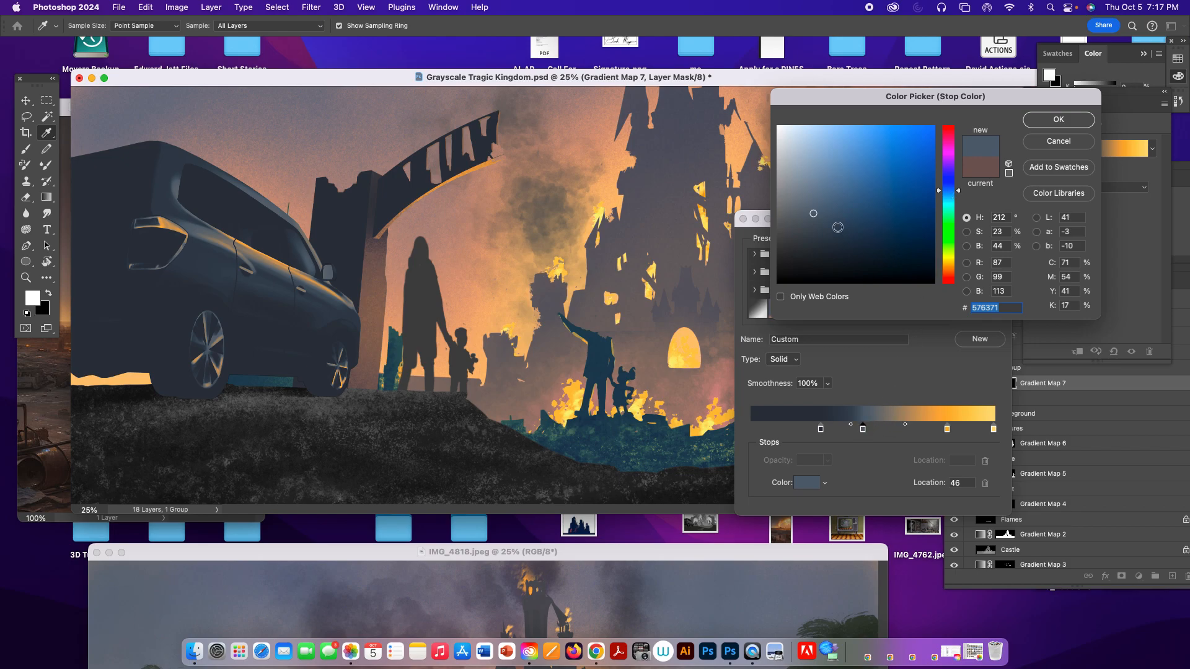
left_click(834, 226)
left_click(815, 228)
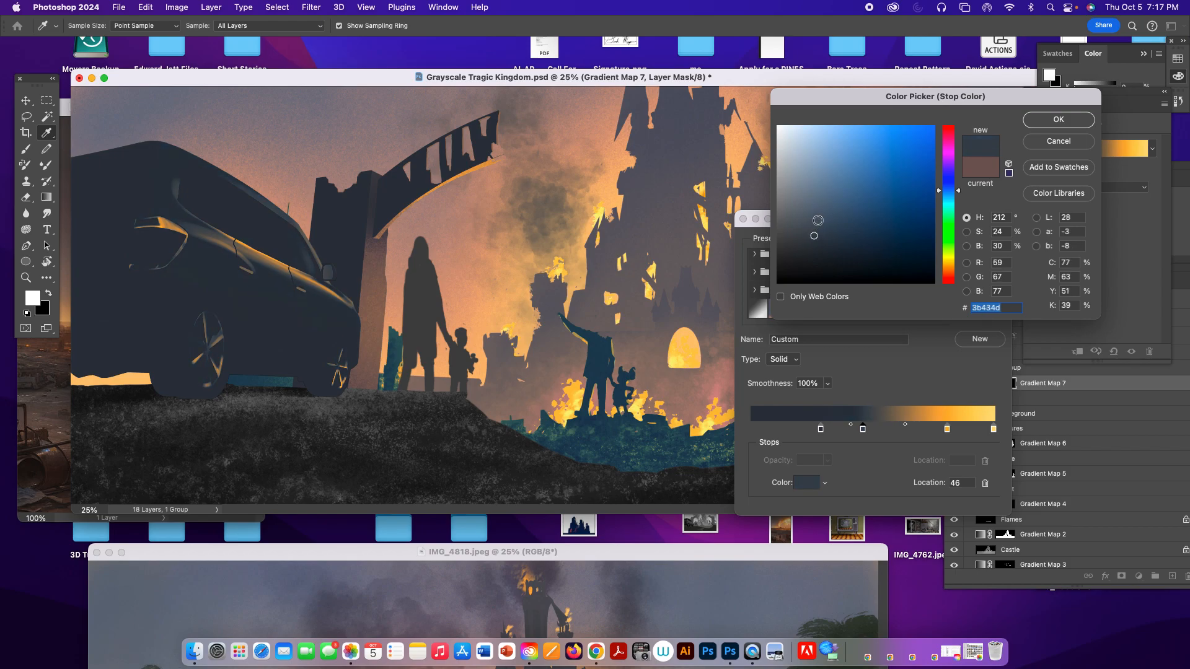
left_click(818, 216)
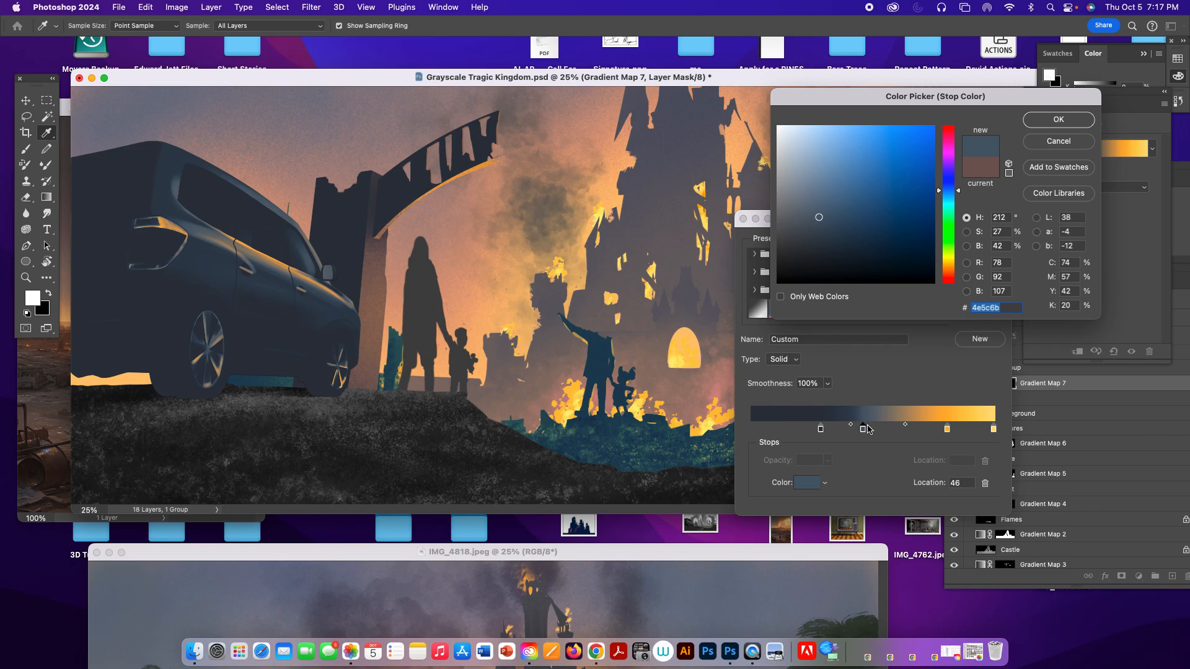
left_click(1058, 119)
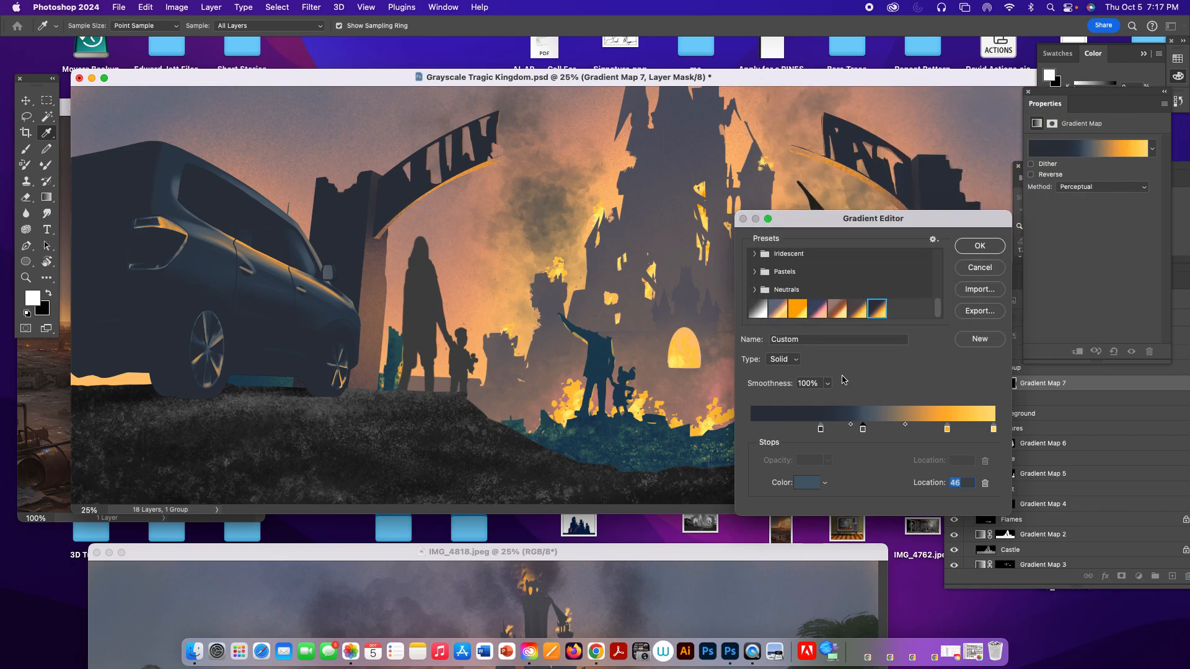
left_click(821, 429)
left_click_drag(822, 431, 849, 432)
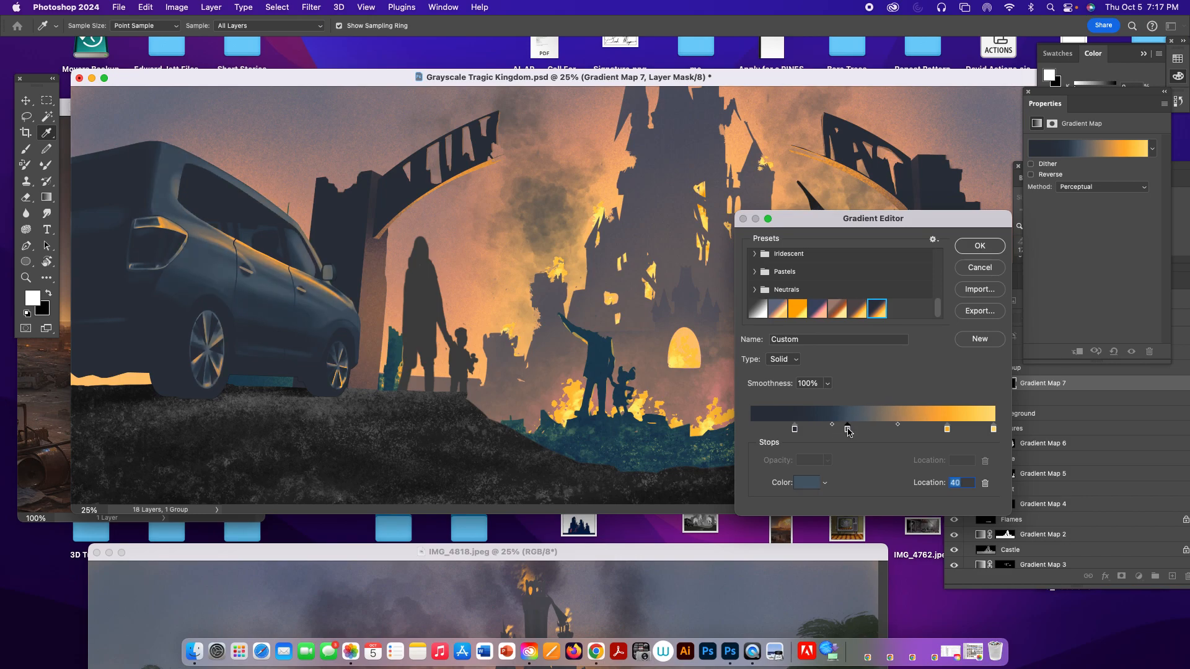
Step: Add another orange stop at location 63 of the car's gradient and color it burnt orange dc8348
left_click_drag(946, 429, 904, 429)
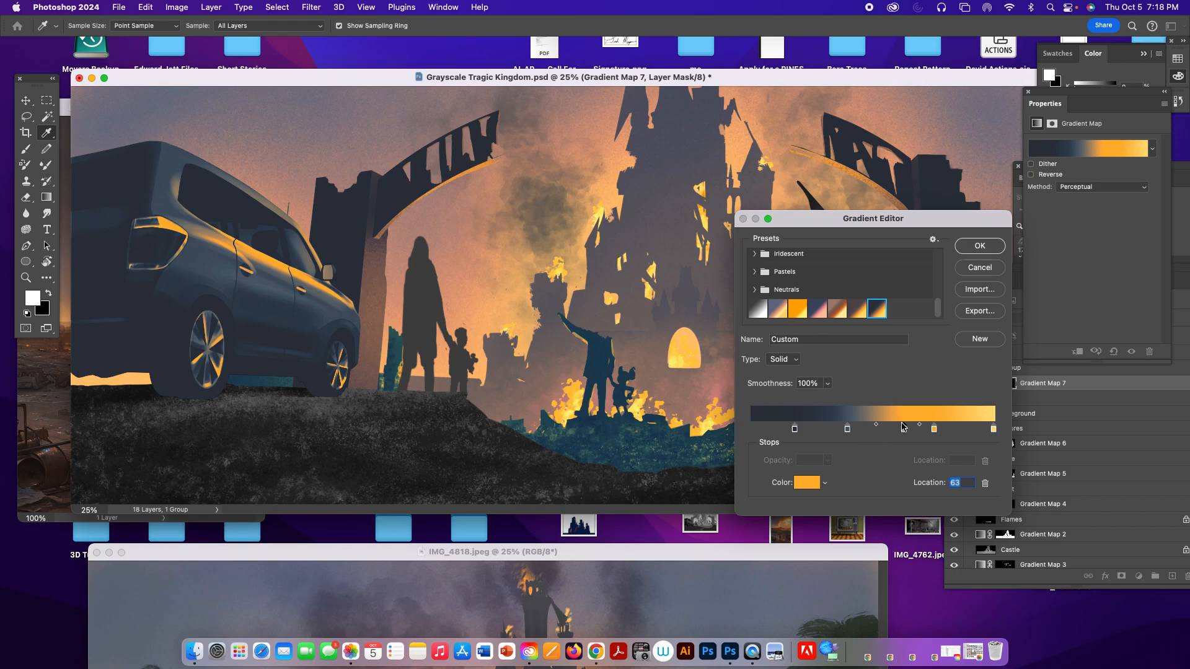
left_click(813, 483)
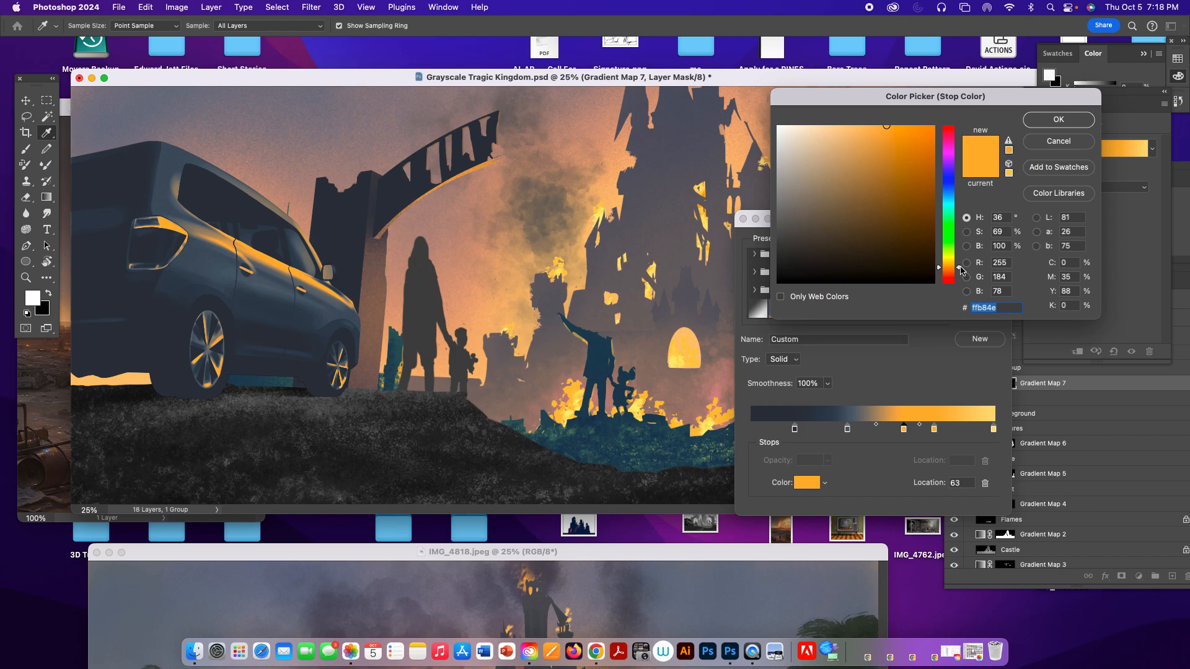
mouse_move(959, 268)
left_mouse_down()
mouse_move(956, 218)
mouse_move(960, 277)
left_mouse_up()
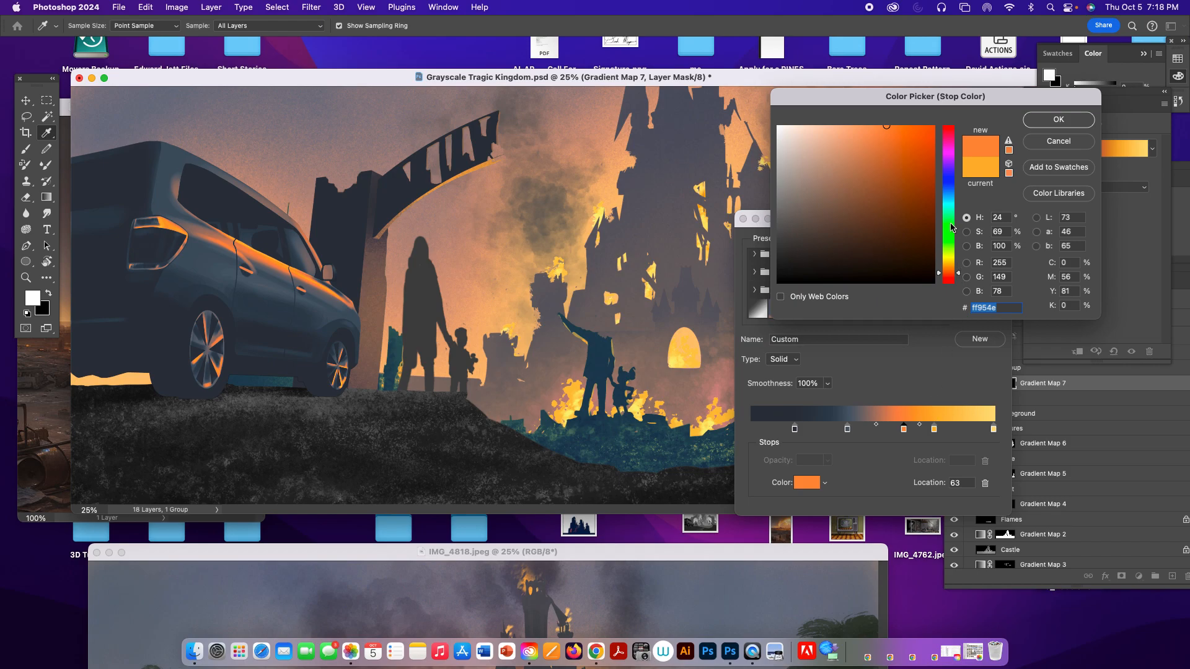
left_click_drag(879, 135, 863, 140)
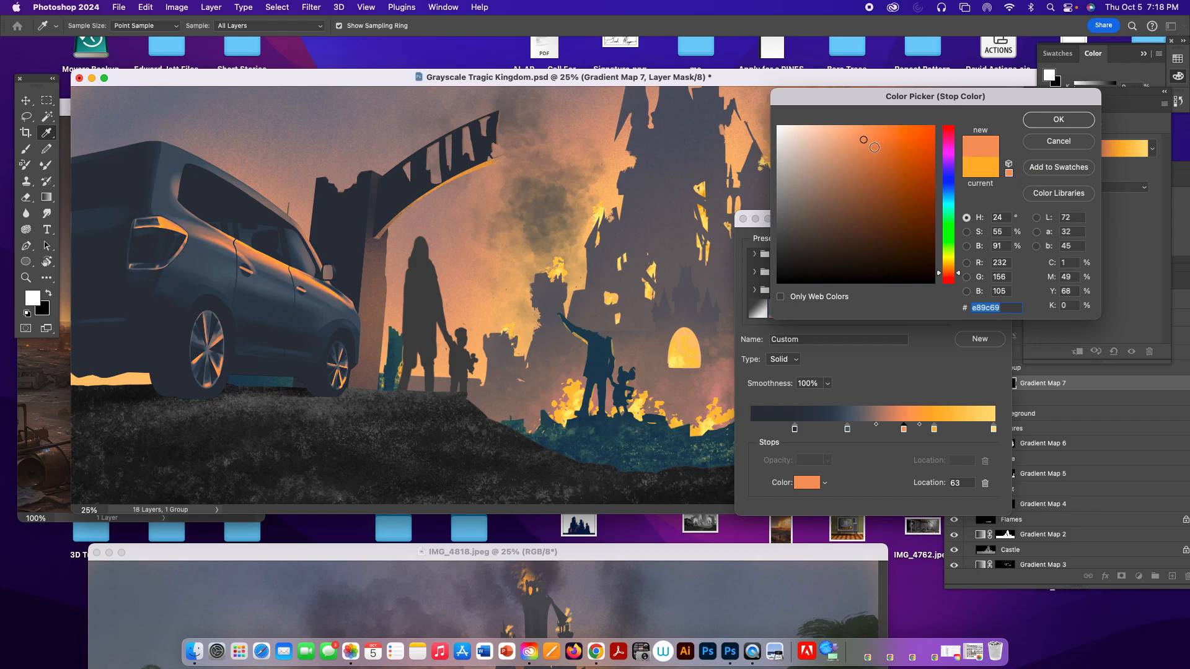
left_click(883, 146)
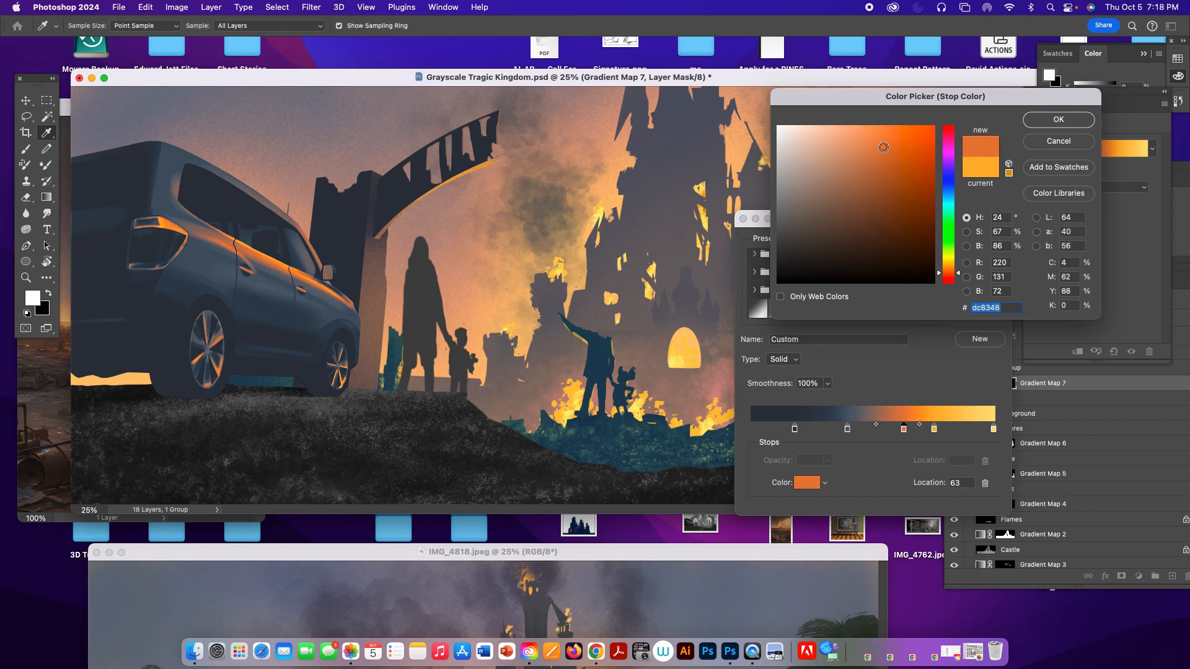
left_click(1057, 120)
Step: Recolor the car gradient's brightest stop to pale cream ebdcb5 and shift the stops toward the dark end, placing the slate-blue one at location 38
left_click(994, 428)
left_click(808, 482)
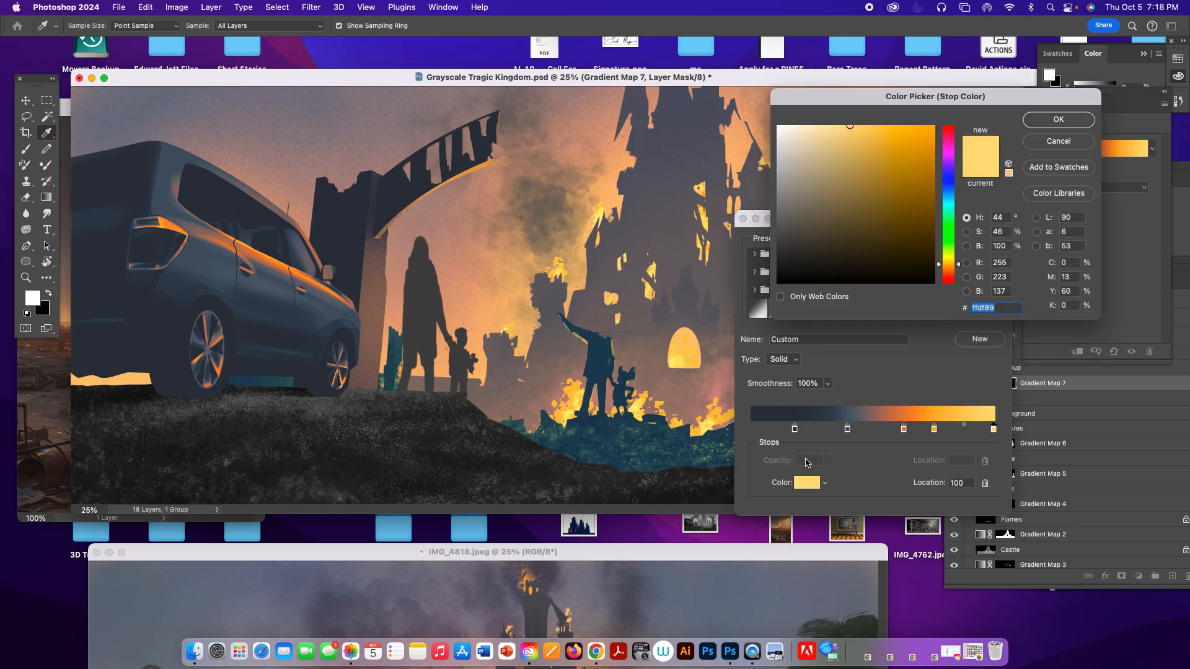
left_click(814, 137)
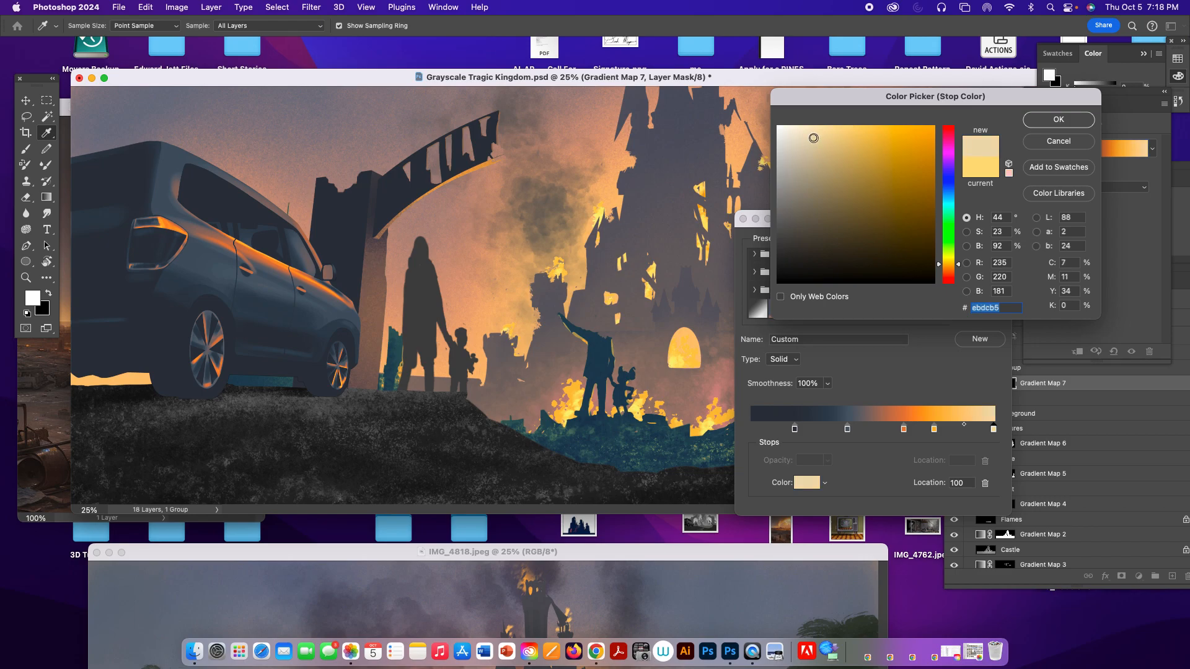
left_click(1043, 119)
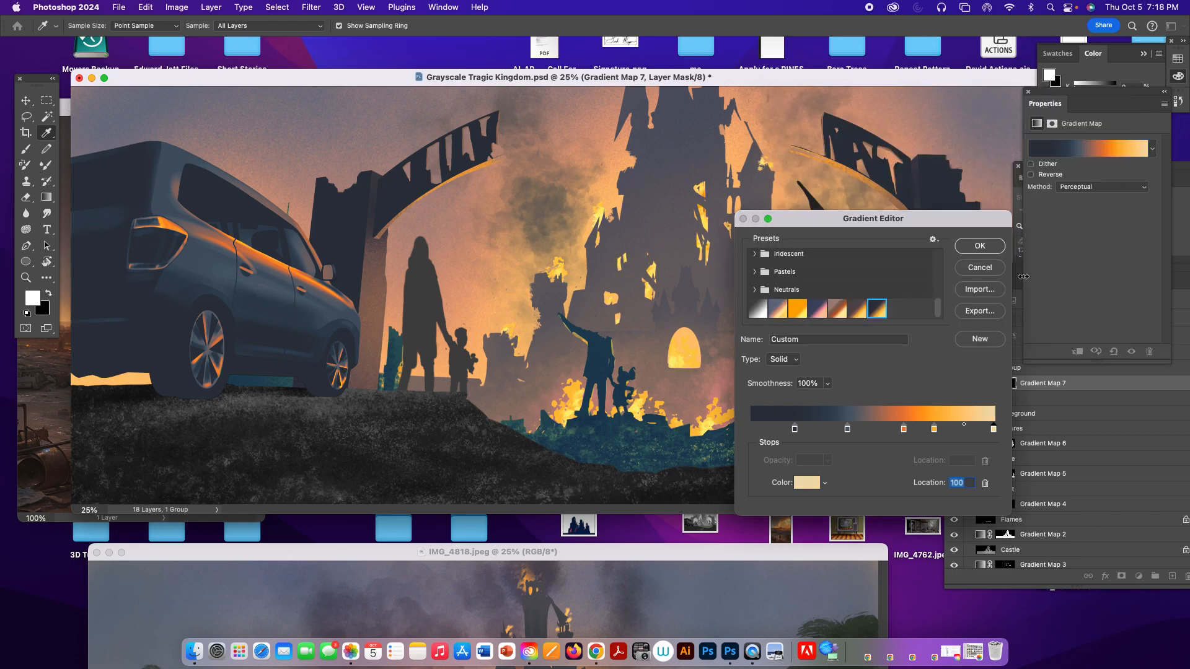
left_click_drag(994, 429, 844, 430)
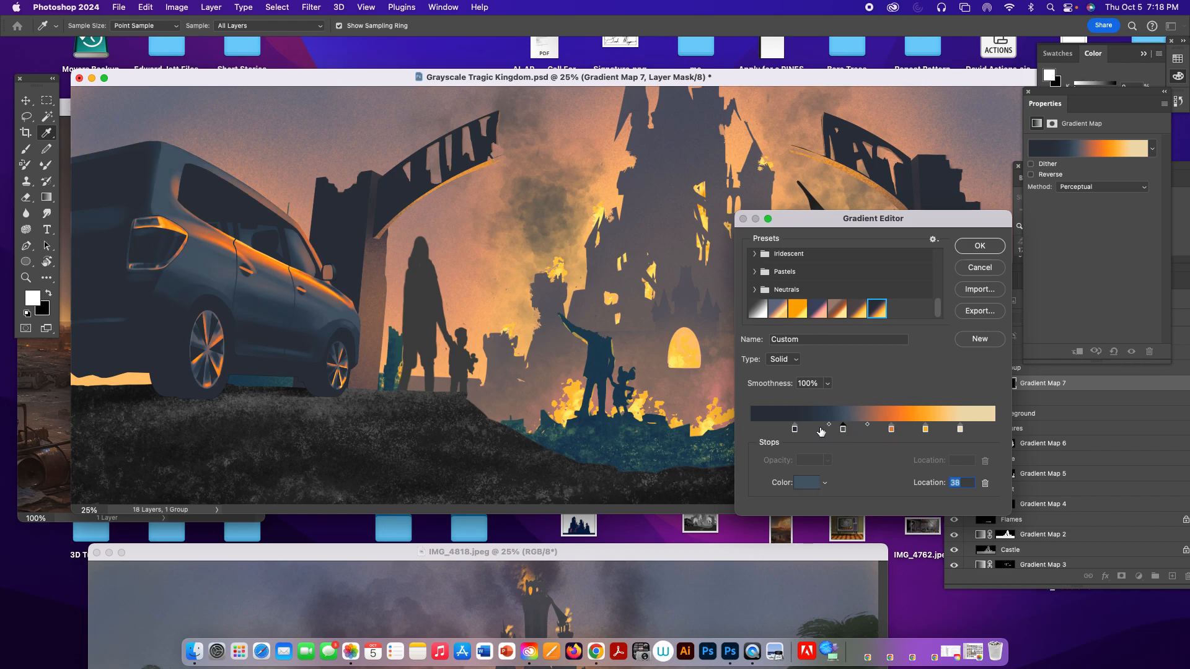
Step: Add a near-black 151619 stop at location 3 of the car's gradient and accept the edited gradient
left_click_drag(795, 430, 759, 428)
left_click(811, 483)
left_click(840, 279)
left_click_drag(812, 272, 805, 268)
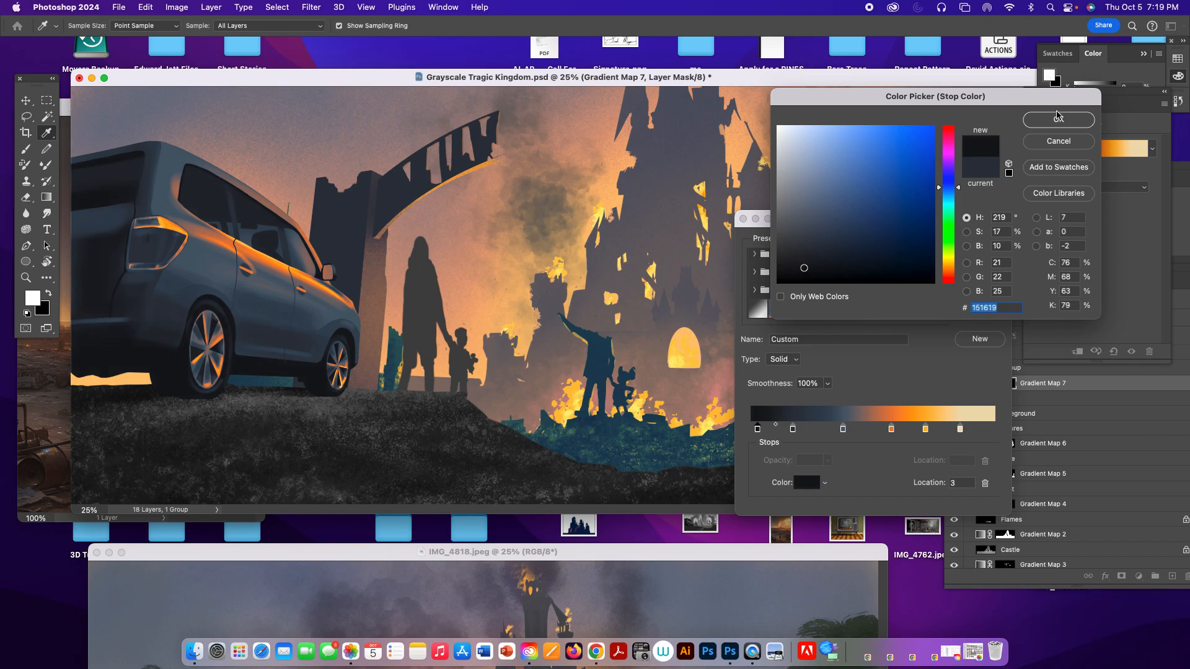
left_click(1057, 118)
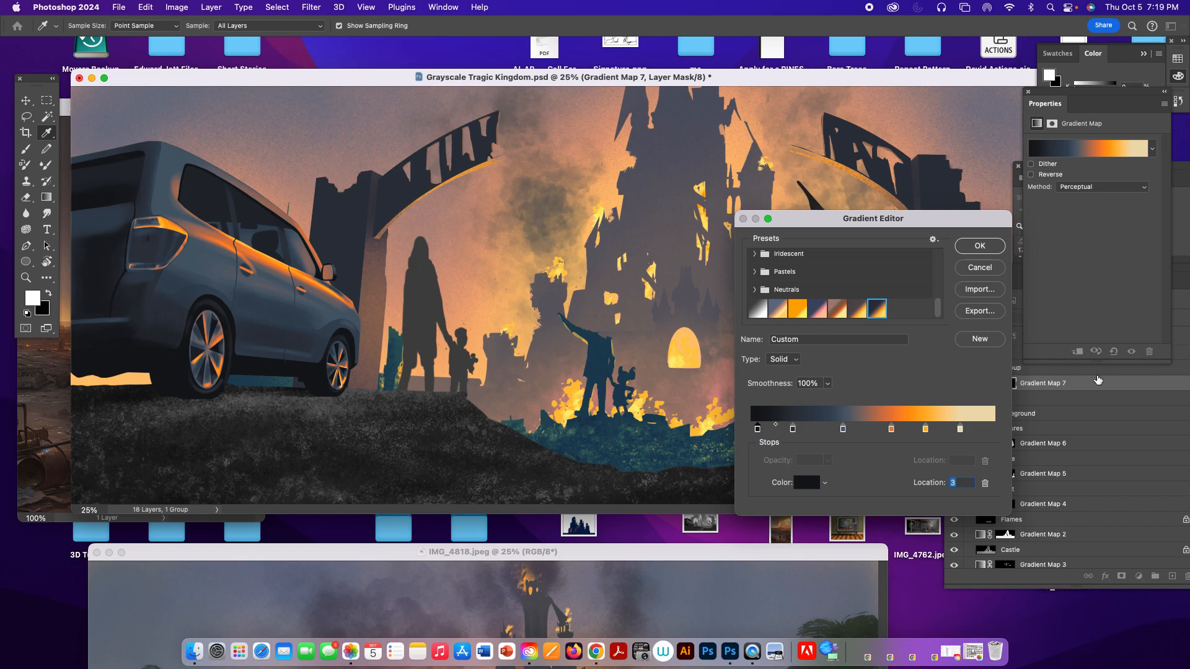
left_click(979, 247)
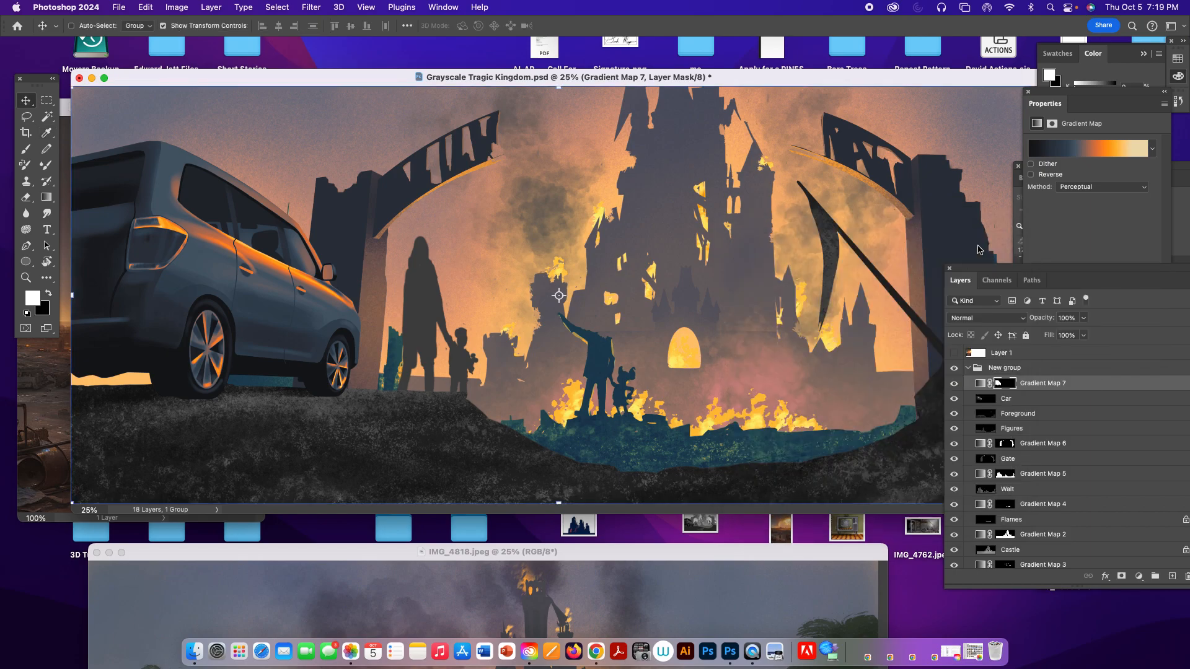
Step: Select the rear light's dark glass on the Car layer with the Quick Selection tool, trimming the selection to exclude its bright rim
left_click(1024, 398)
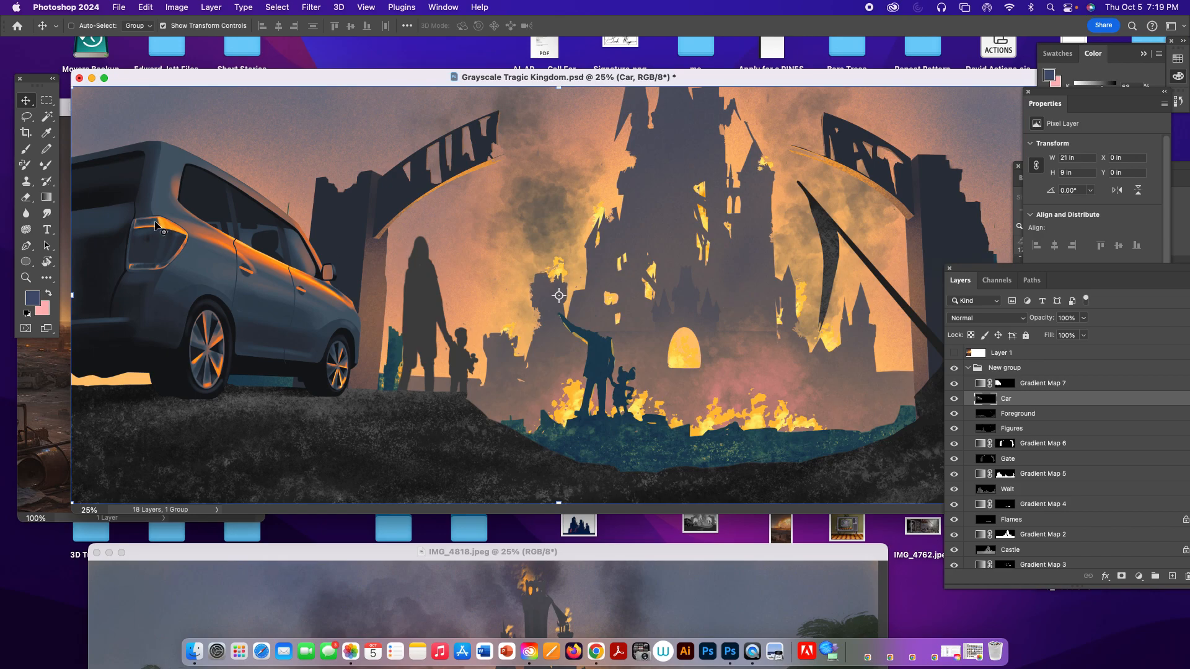
key("z")
left_click(161, 248)
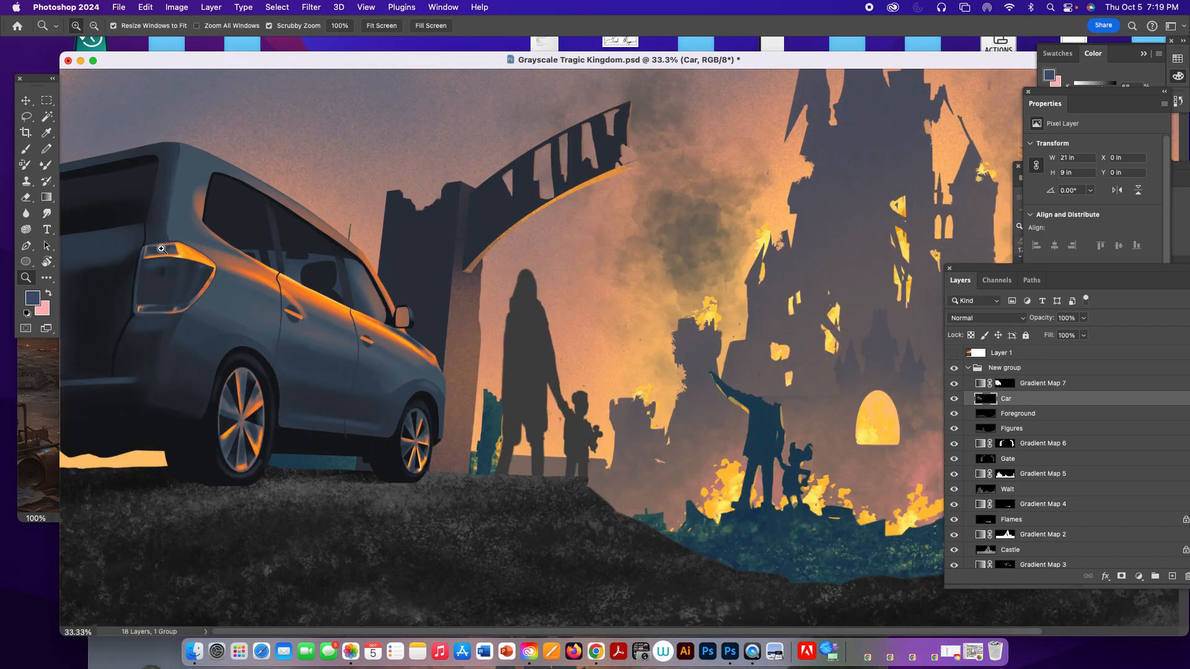
left_click(178, 294)
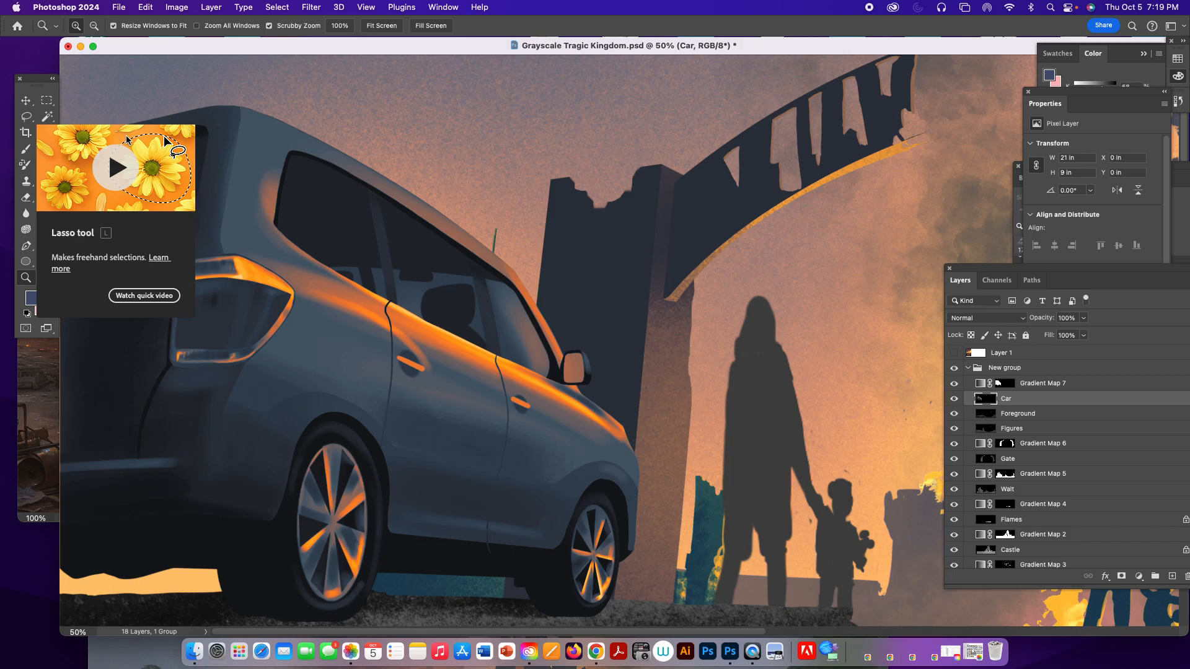
left_click(48, 118)
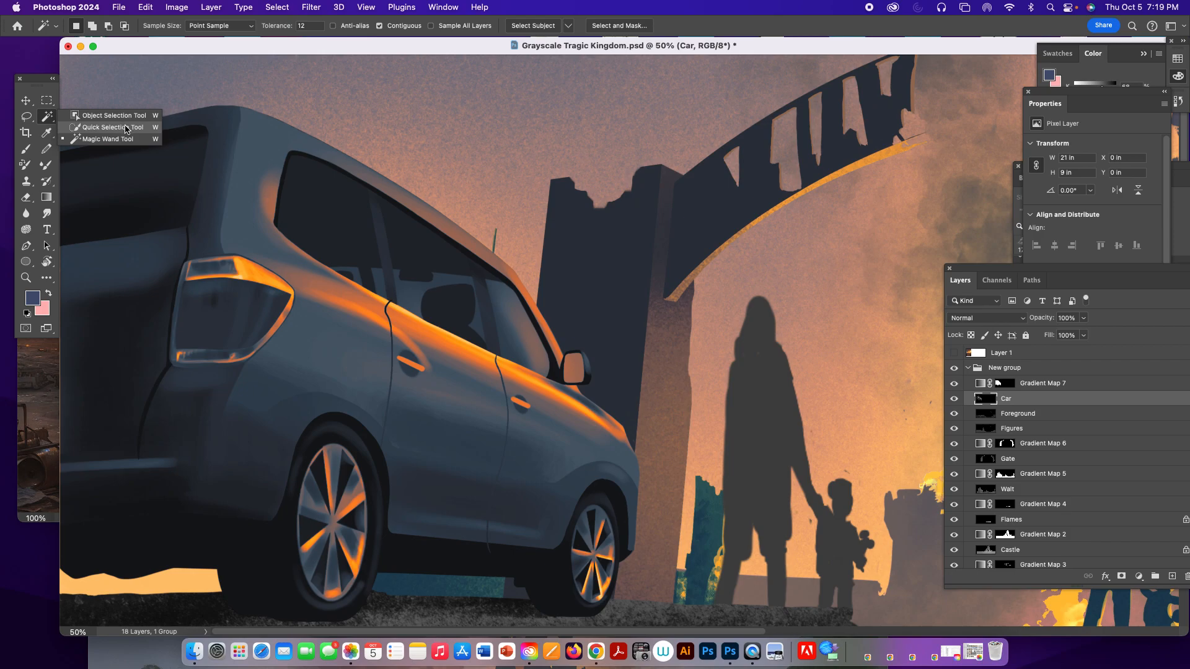
left_click(114, 127)
mouse_move(188, 286)
left_mouse_down()
mouse_move(189, 344)
mouse_move(202, 335)
left_mouse_up()
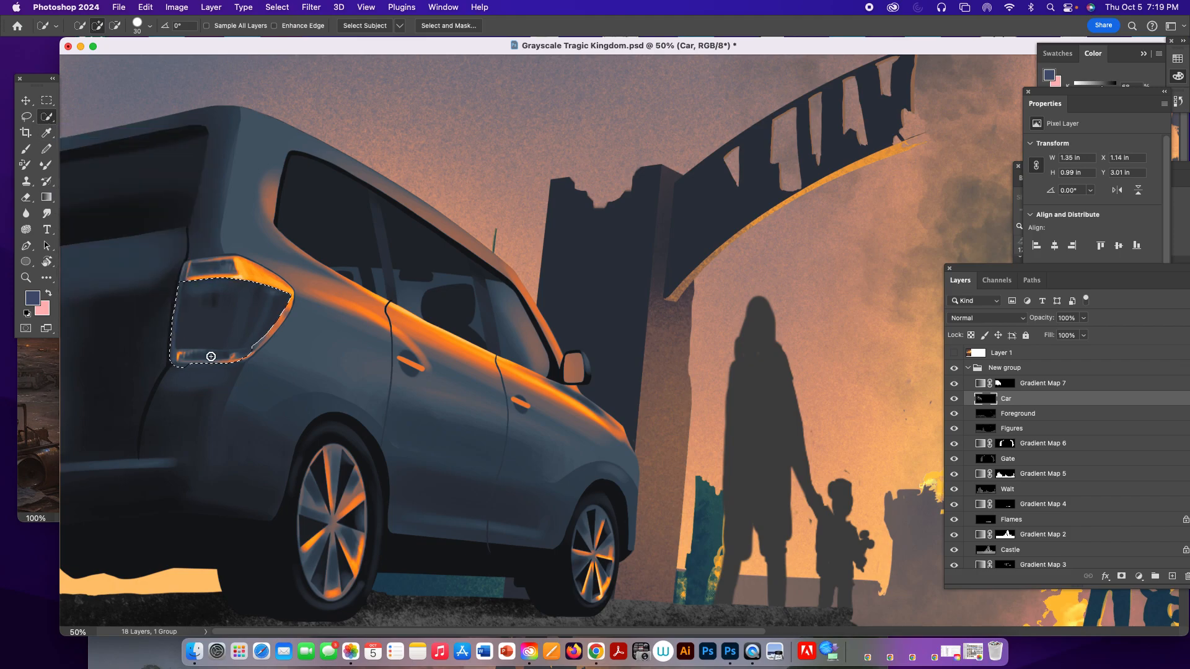
key("alt")
left_click_drag(235, 367, 249, 357)
left_click_drag(165, 369, 204, 393)
left_click(26, 117)
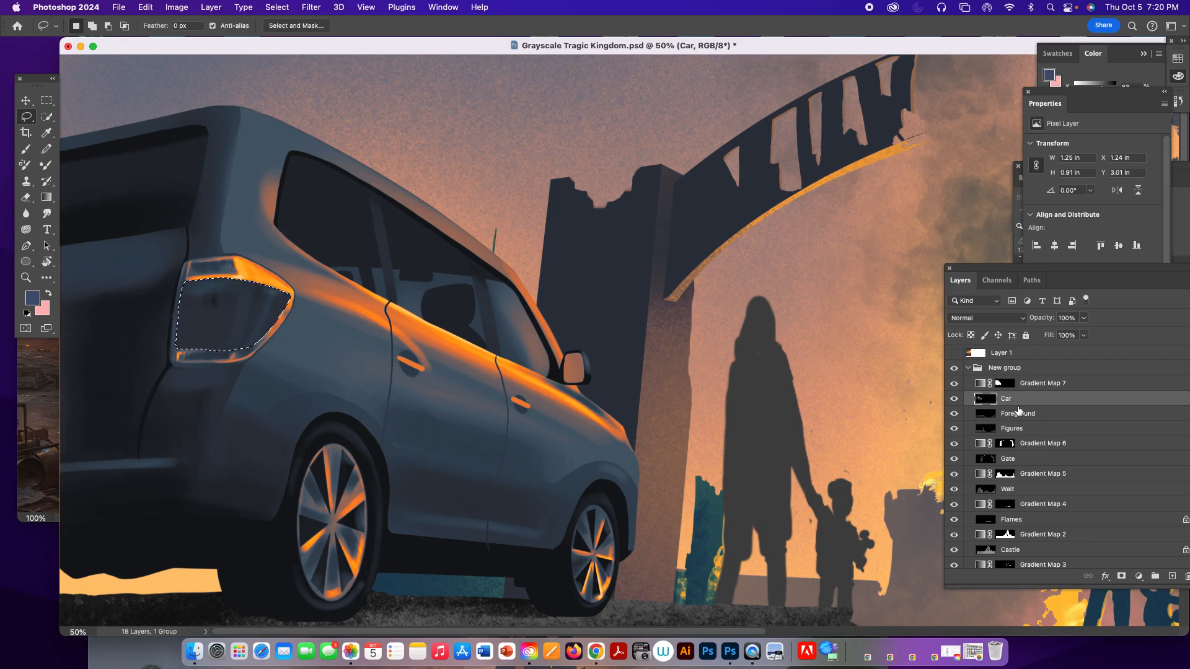
Step: Hide the car's gradient map and add a Gradient Map adjustment above the Car layer, masked to the selected rear light glass
left_click(954, 383)
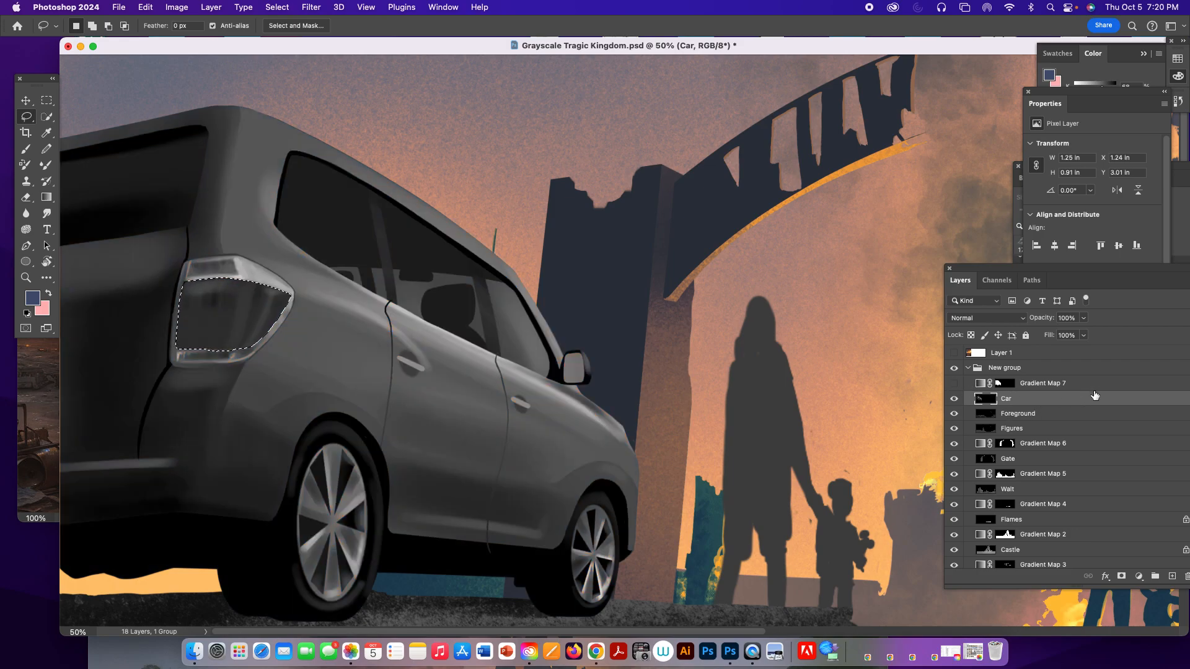
left_click(1139, 576)
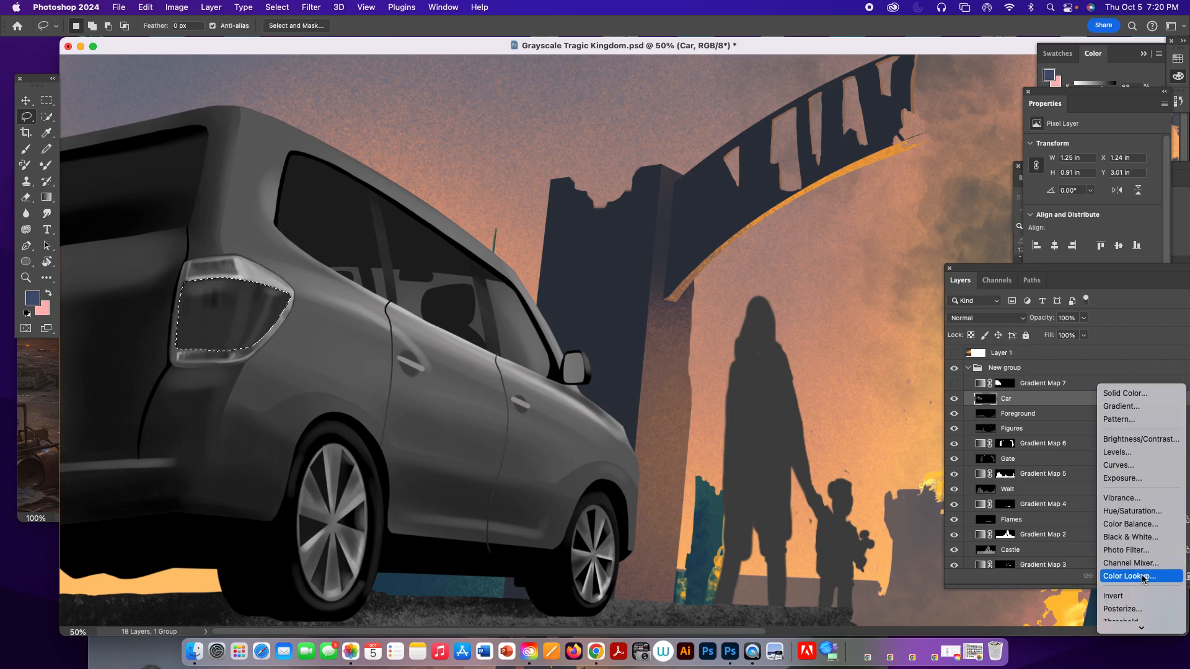
left_click(1129, 611)
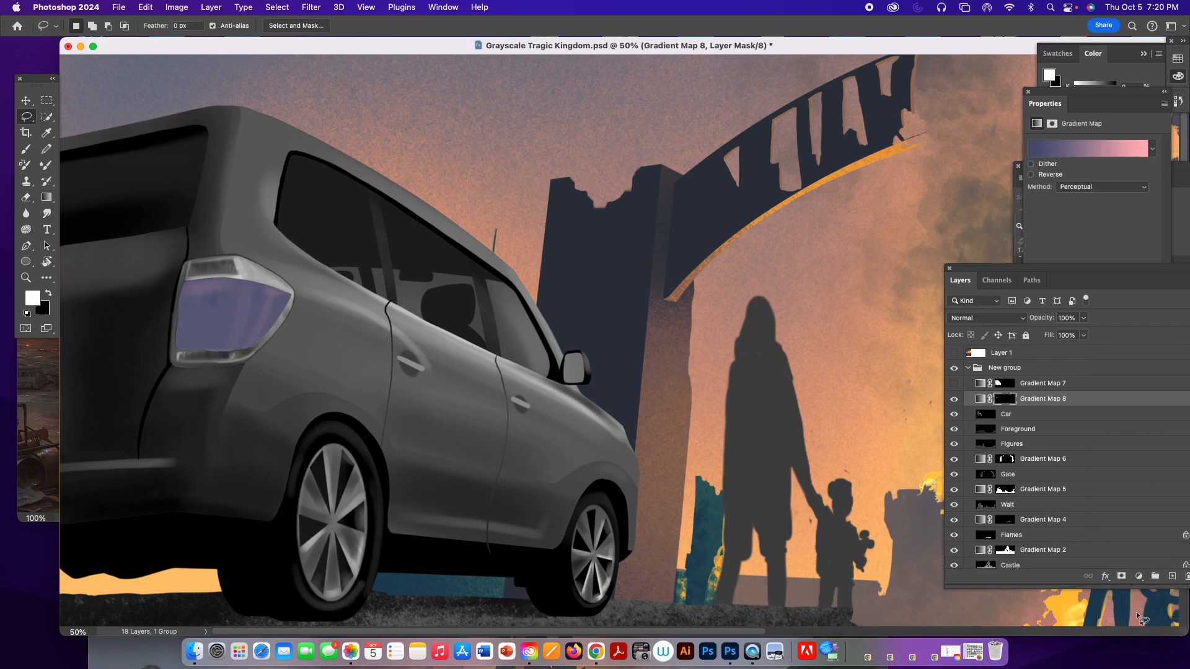
Step: Set the dark stop of the rear light's gradient map to deep red 3b0814
left_click(1075, 153)
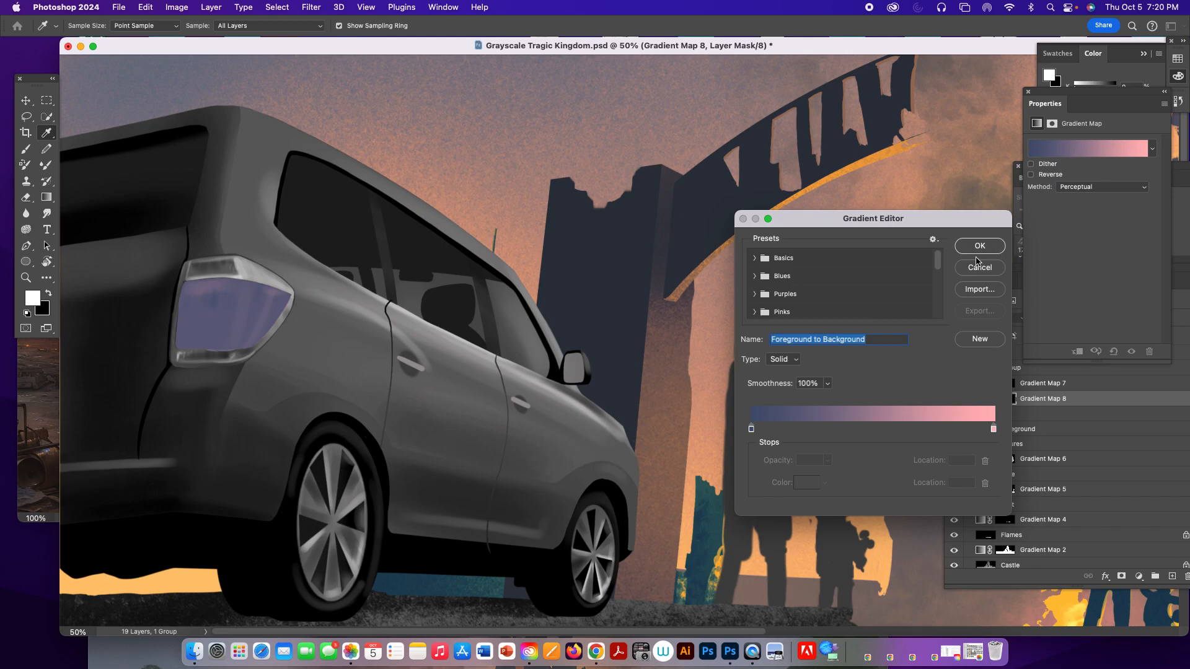
left_click_drag(936, 264, 936, 280)
left_click(752, 428)
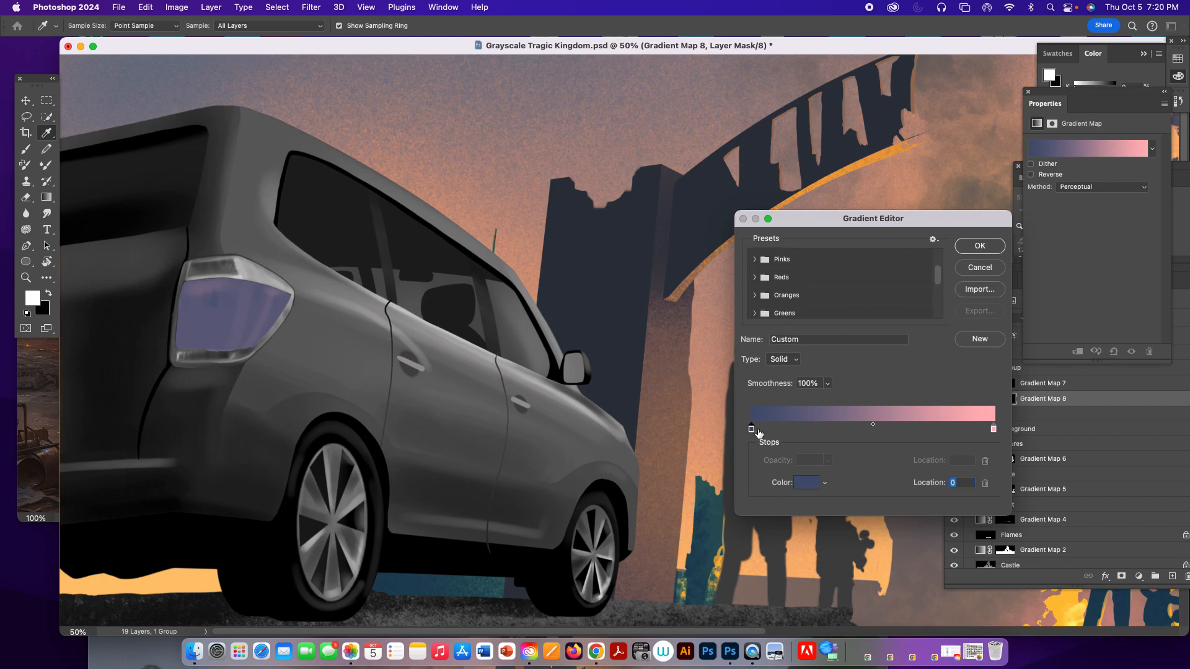
left_click(809, 483)
left_click_drag(955, 189, 950, 131)
left_click(906, 207)
left_click_drag(906, 208, 913, 247)
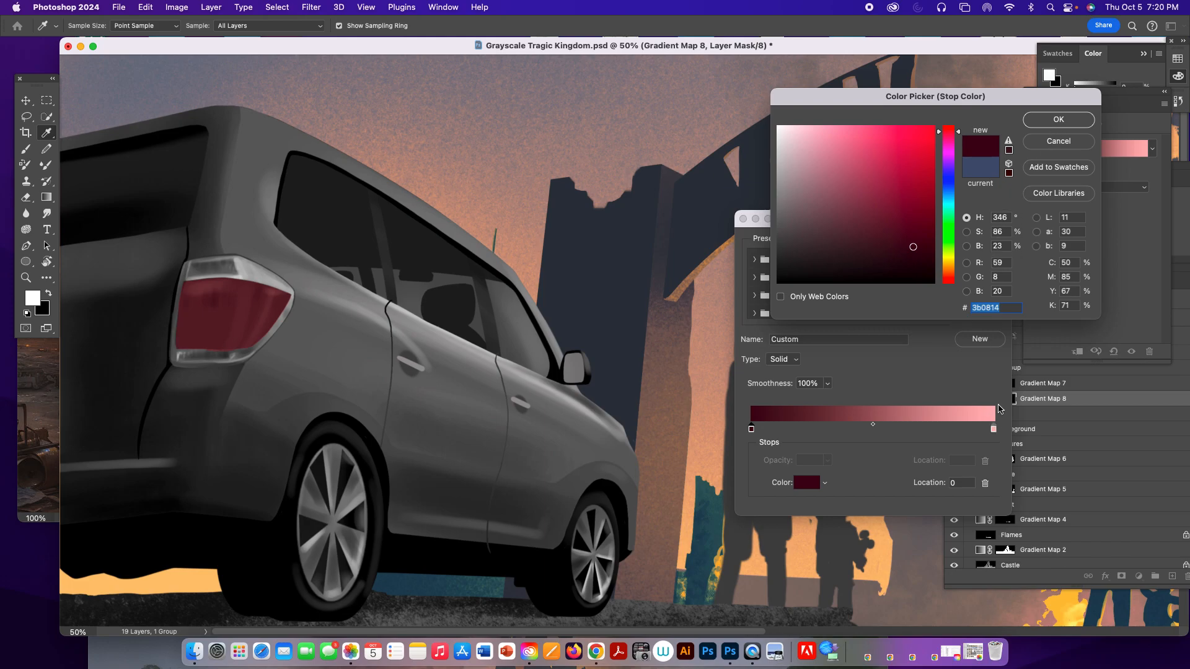
left_click(1059, 120)
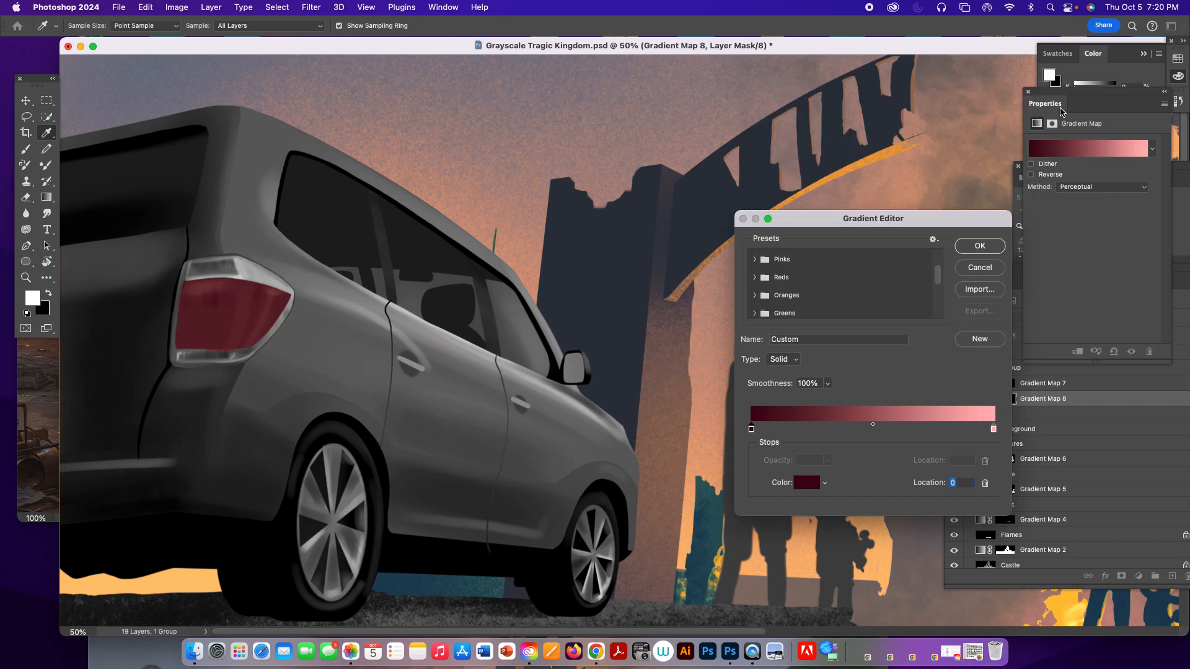
Step: Change the light stop of the rear light's gradient map from pink to a saturated reddish orange
left_click(994, 429)
left_click(806, 483)
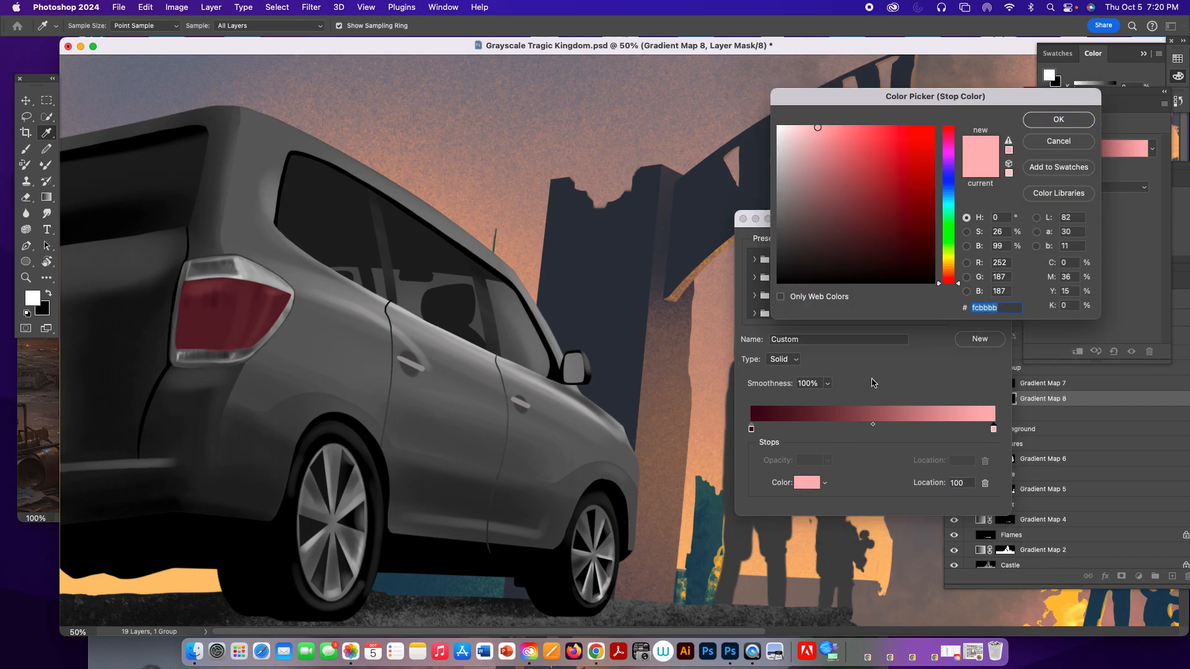
left_click(832, 160)
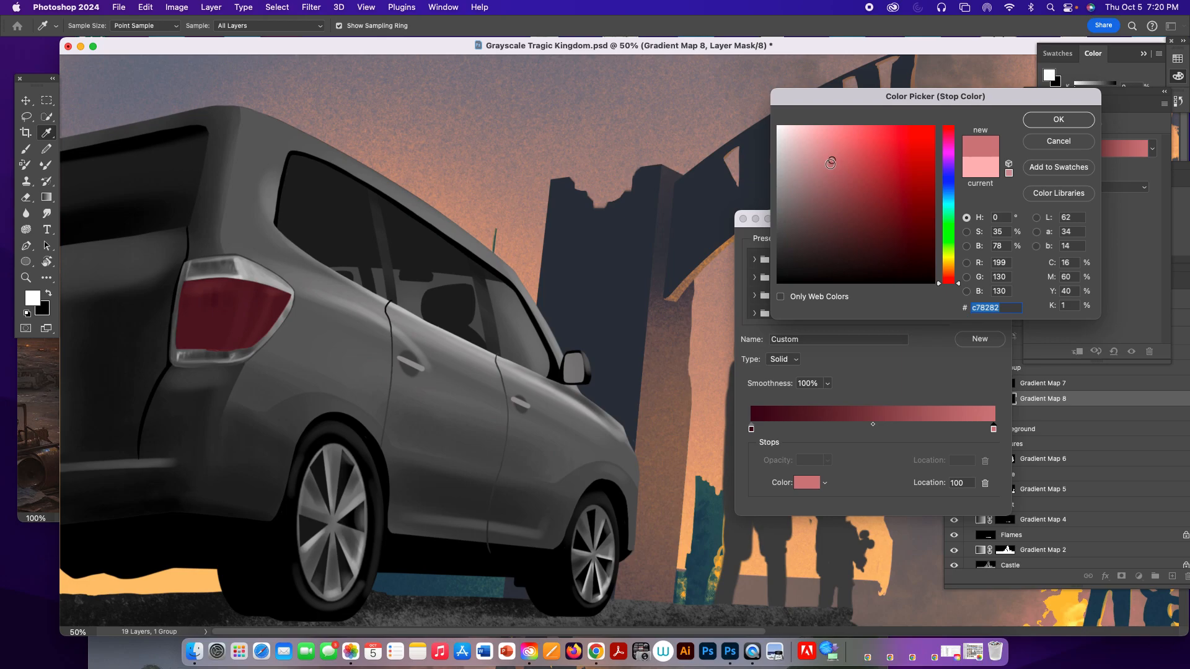
left_click(837, 186)
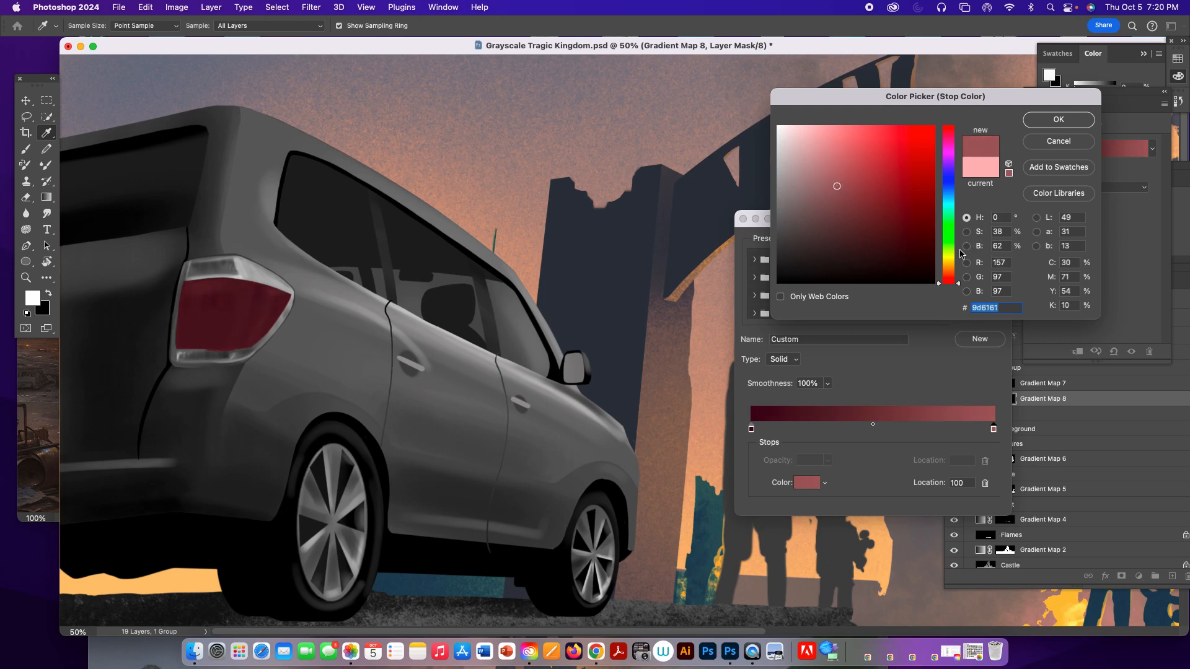
left_click_drag(959, 283, 959, 267)
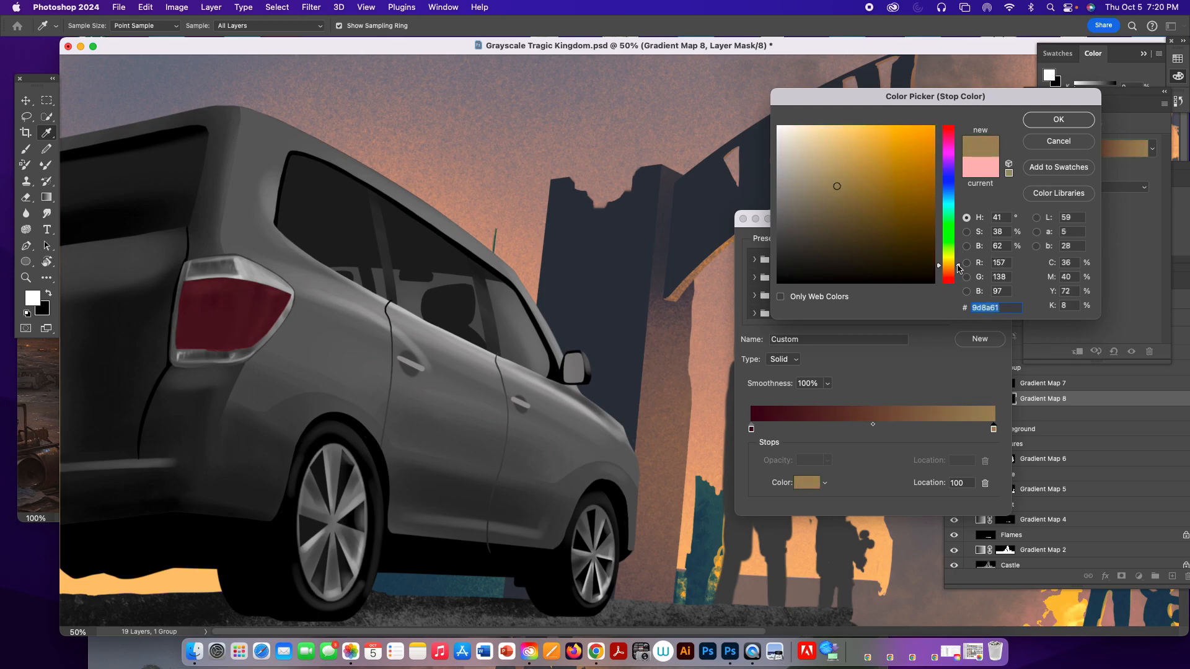
left_click_drag(957, 268, 958, 272)
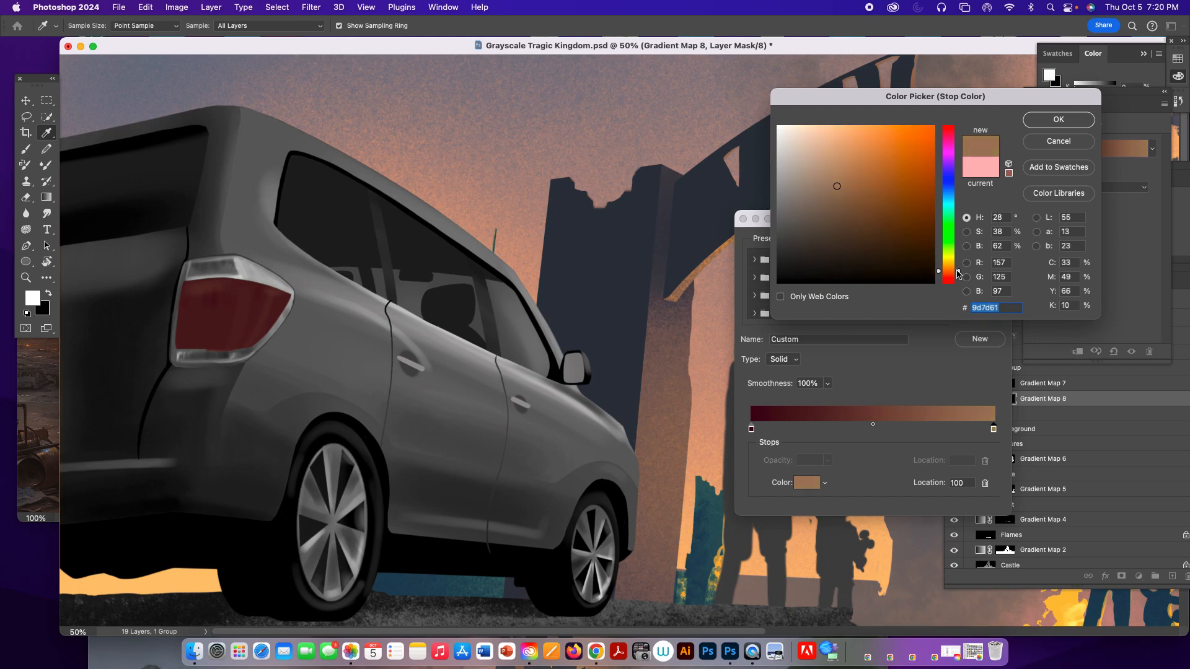
left_click(896, 199)
left_click(911, 167)
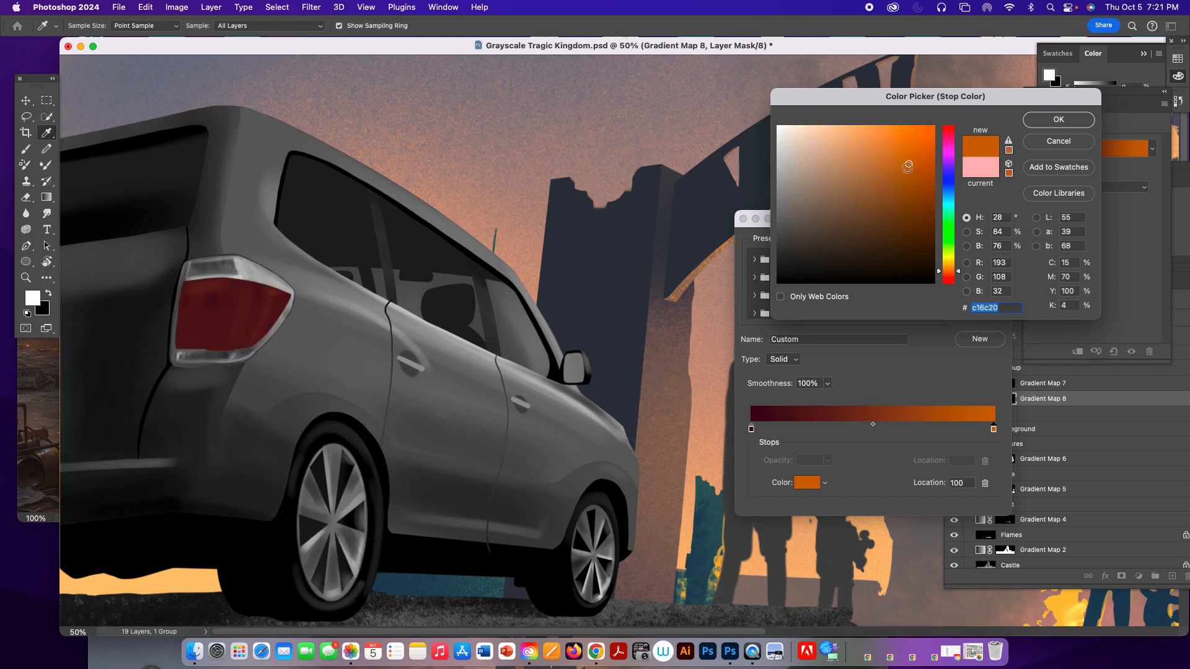
left_click(924, 159)
left_click_drag(959, 273, 959, 275)
left_click(1051, 125)
Step: Move the rear light gradient's dark stop to location 14 and its orange stop inward, and accept the gradient
left_click_drag(751, 429, 808, 429)
left_click_drag(994, 429, 787, 432)
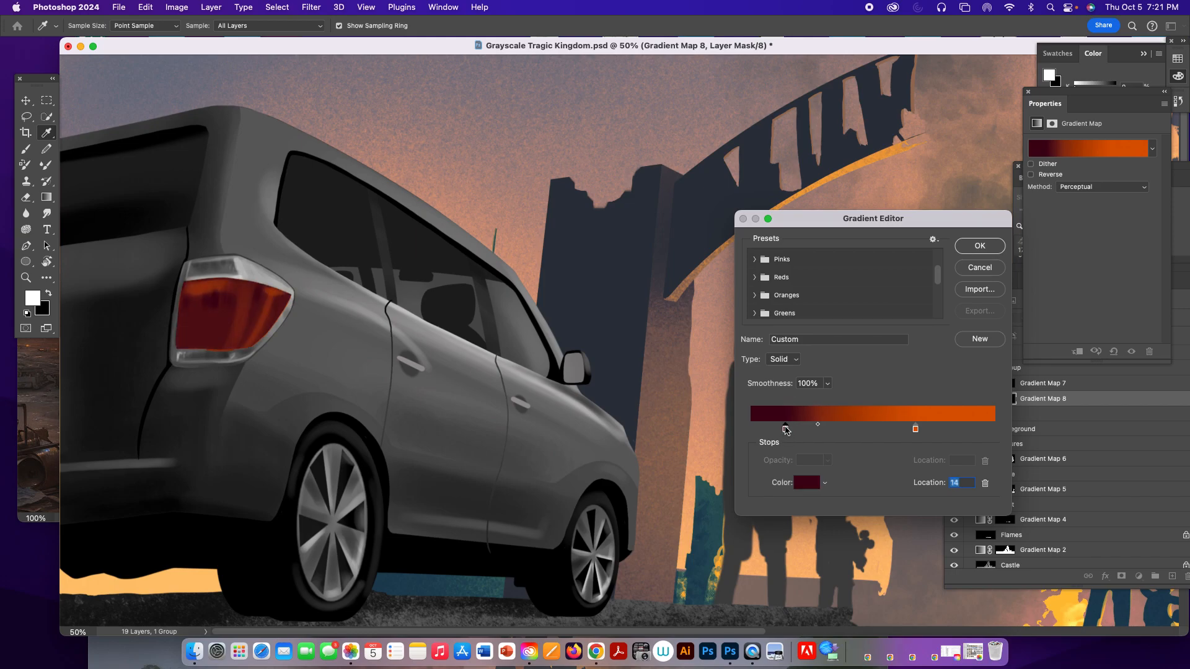
left_click(980, 246)
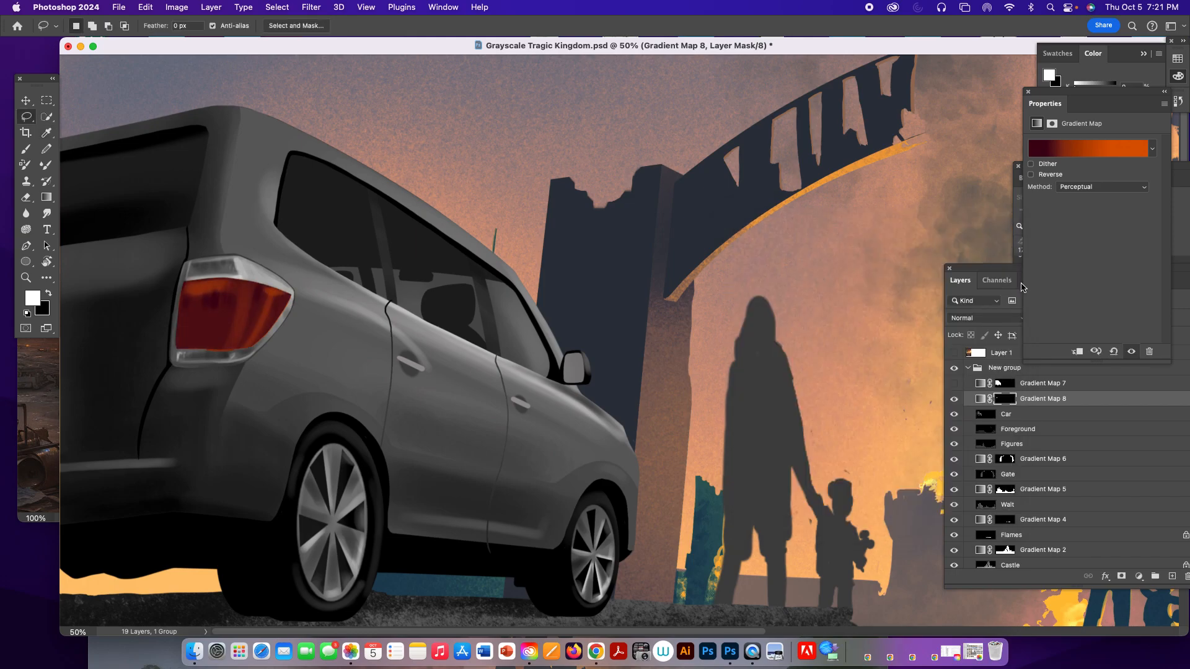
Step: Show the car's Gradient Map 7 again and move the rear light's Gradient Map 8 above it
left_click(954, 384)
left_click_drag(1091, 402, 1087, 384)
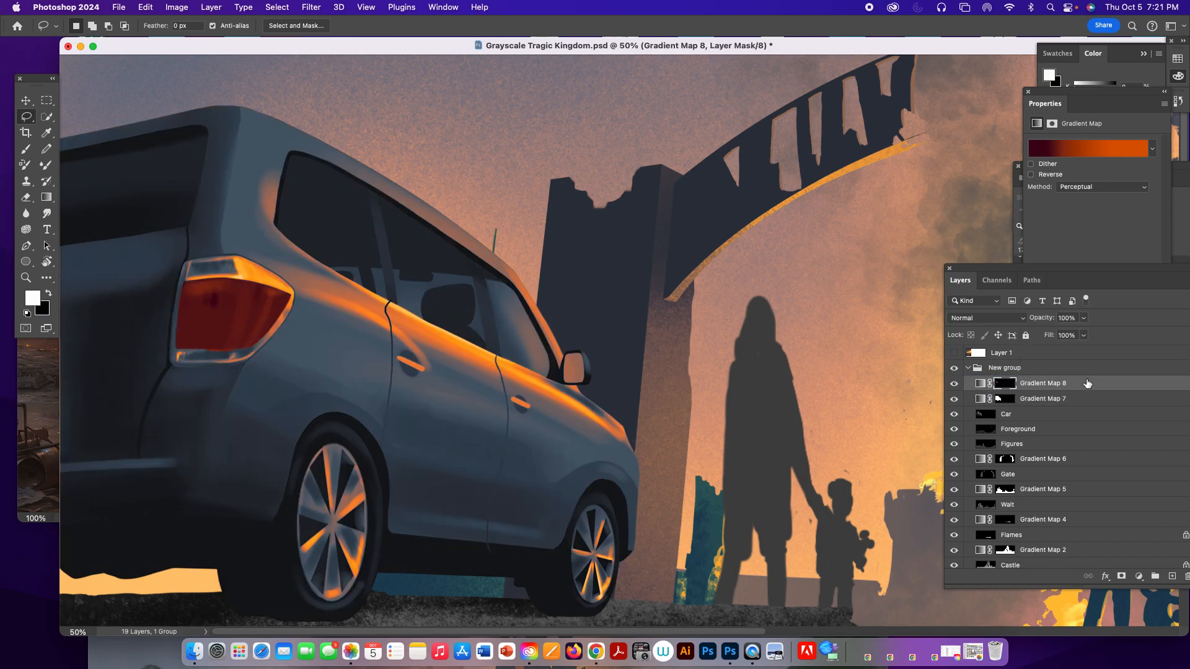
key("super+minus")
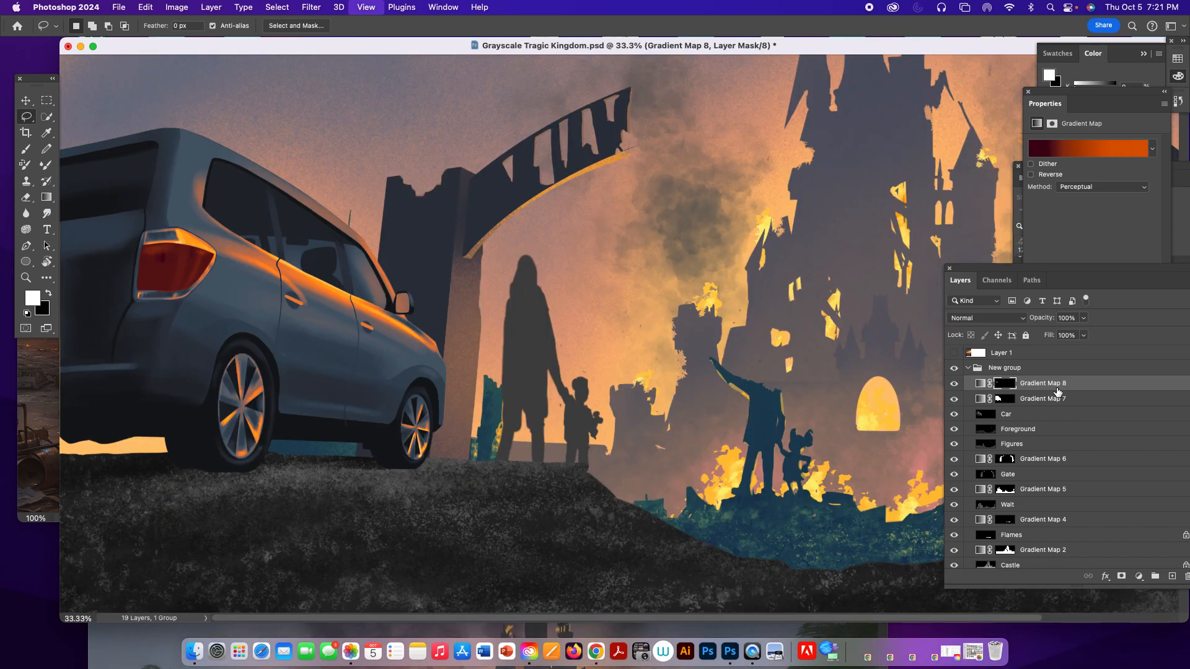
key("super+minus")
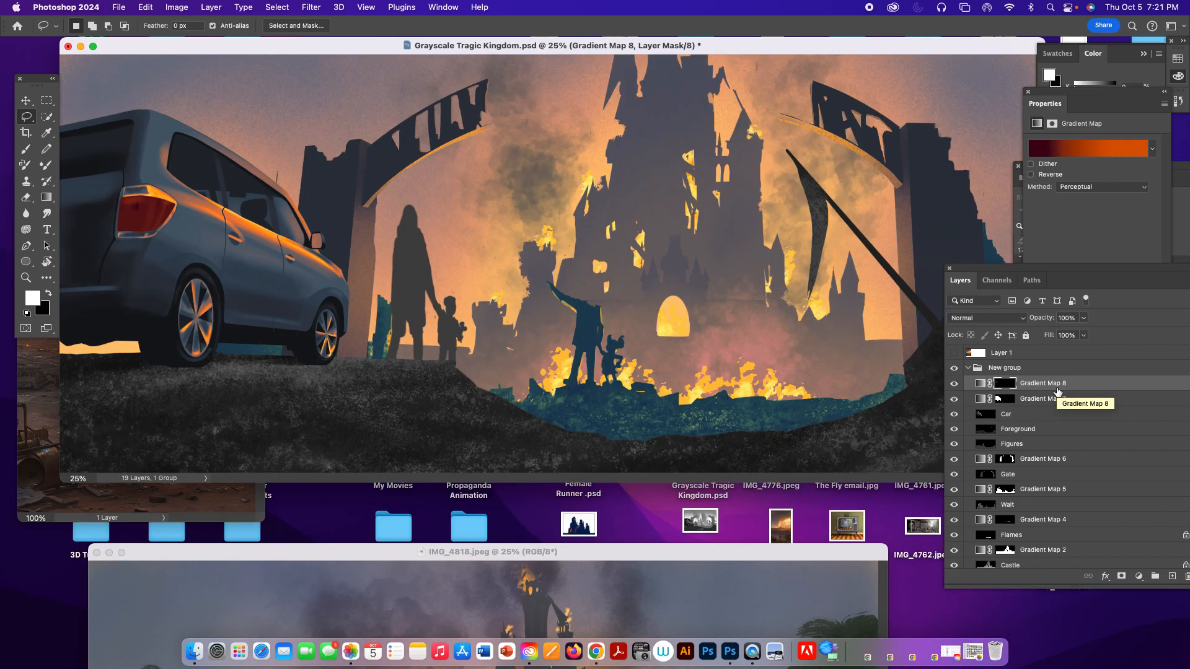
Step: Target the layer mask of Gradient Map 7 and choose the Hard Round brush from the General Brushes for painting on it
left_click(1027, 399)
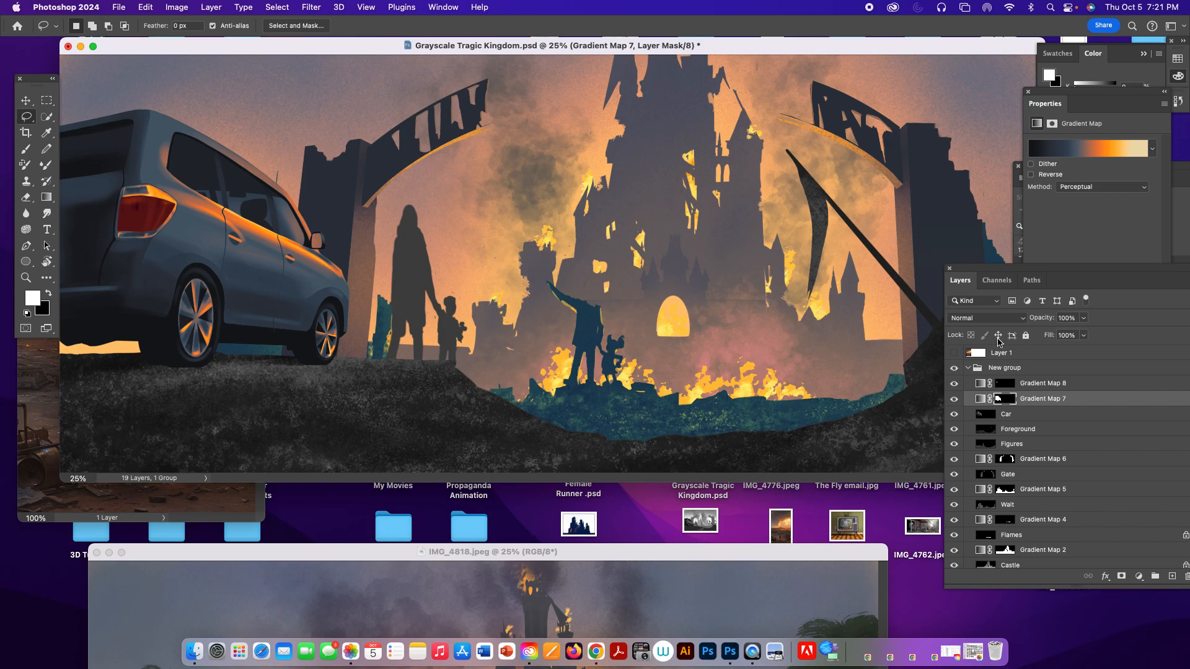
left_click(1004, 400)
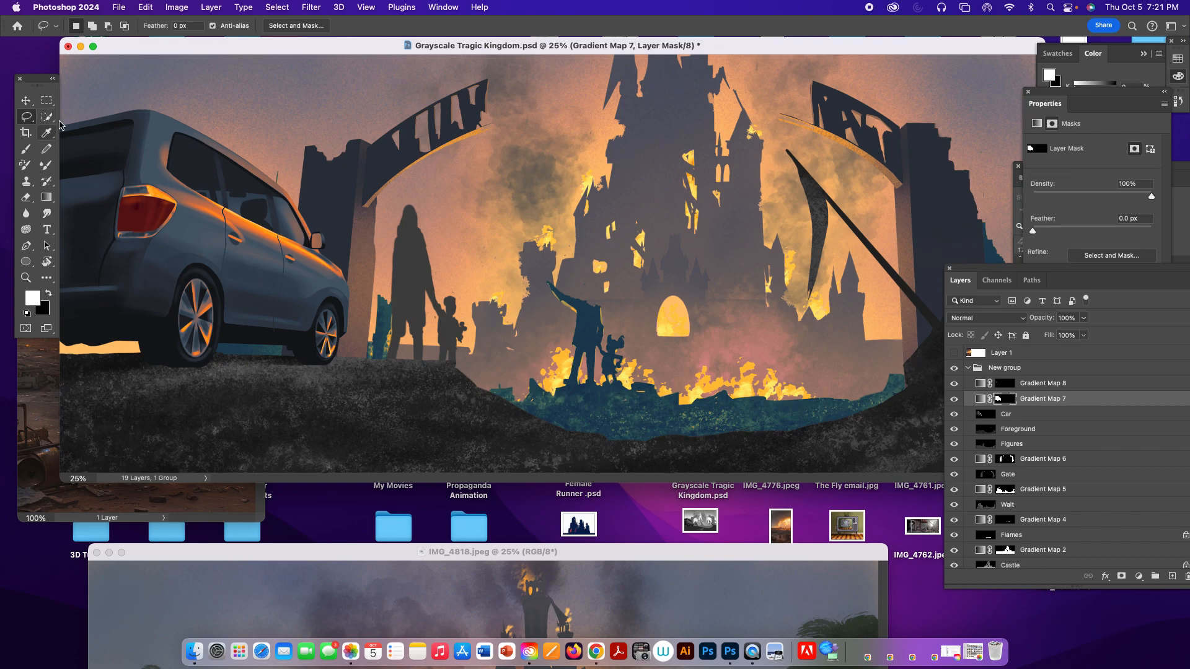
left_click(25, 148)
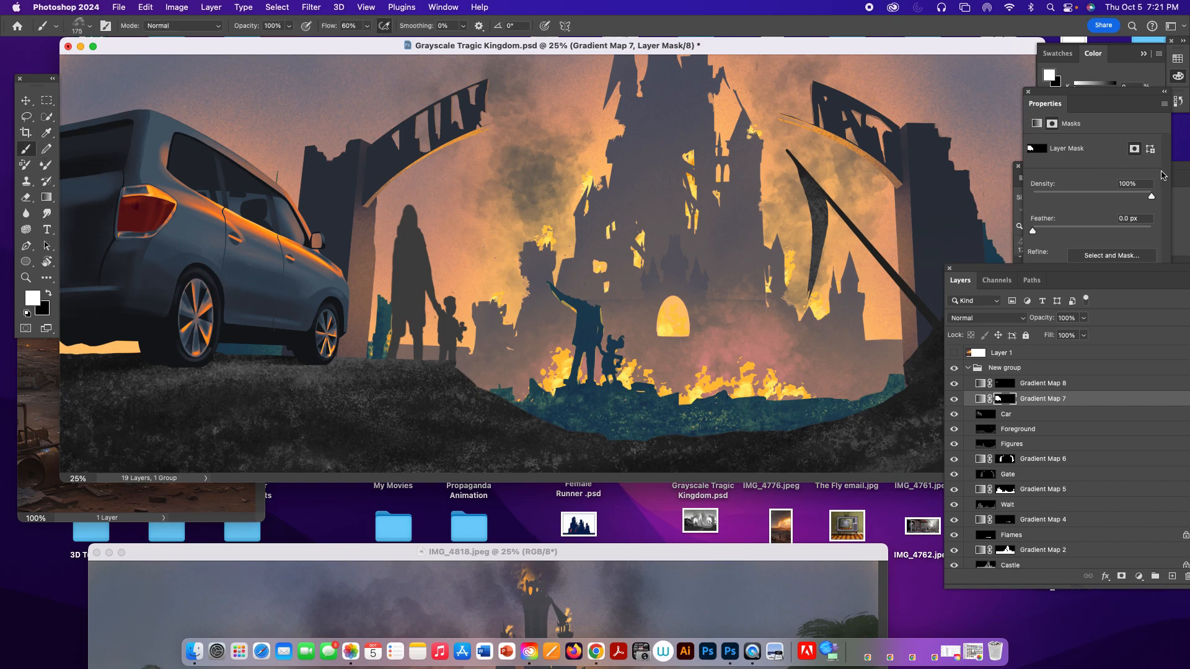
left_click_drag(1068, 93, 1119, 144)
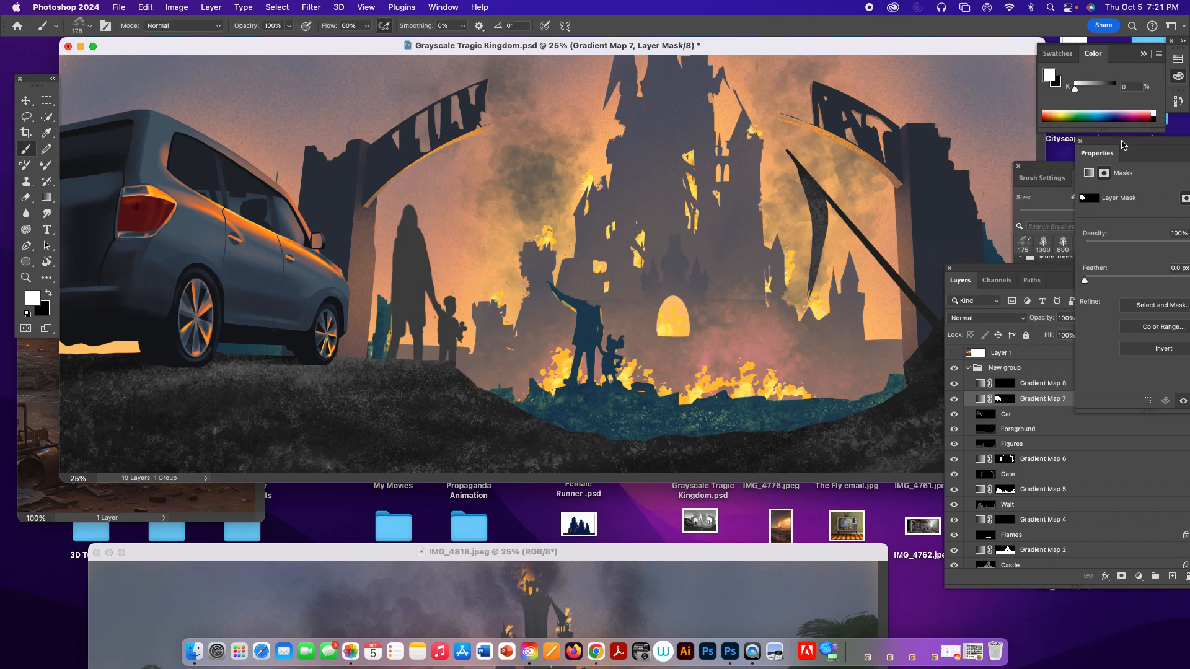
left_click(1049, 168)
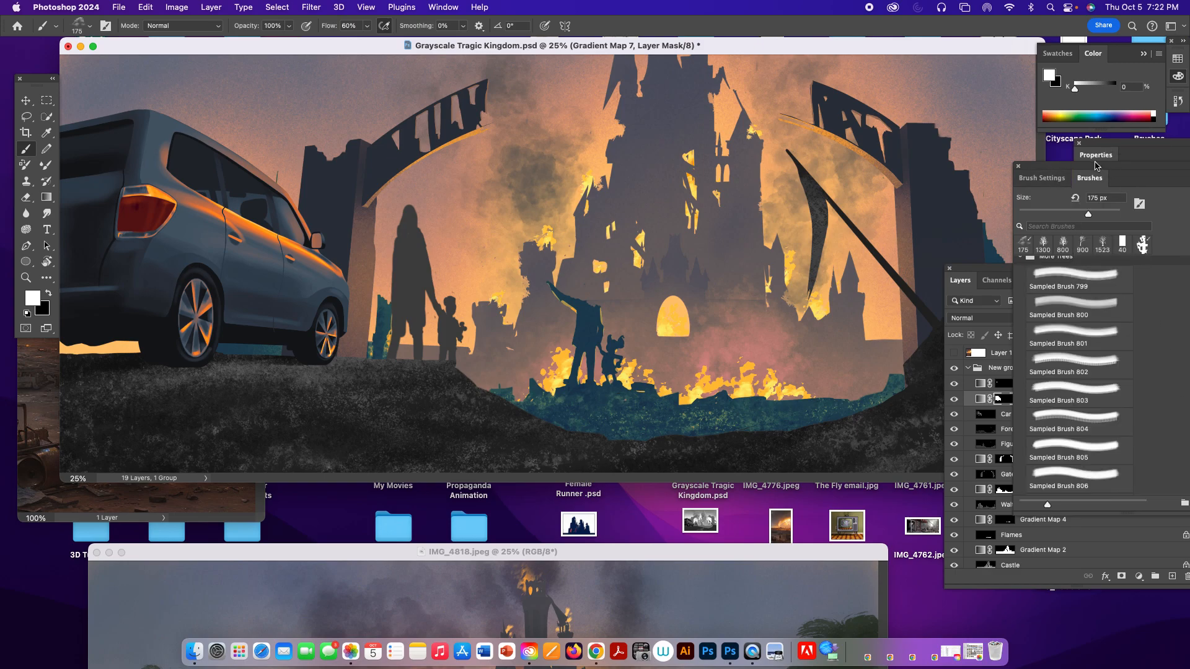
left_click_drag(1092, 169, 913, 157)
left_click_drag(1052, 353, 1052, 230)
left_click(891, 302)
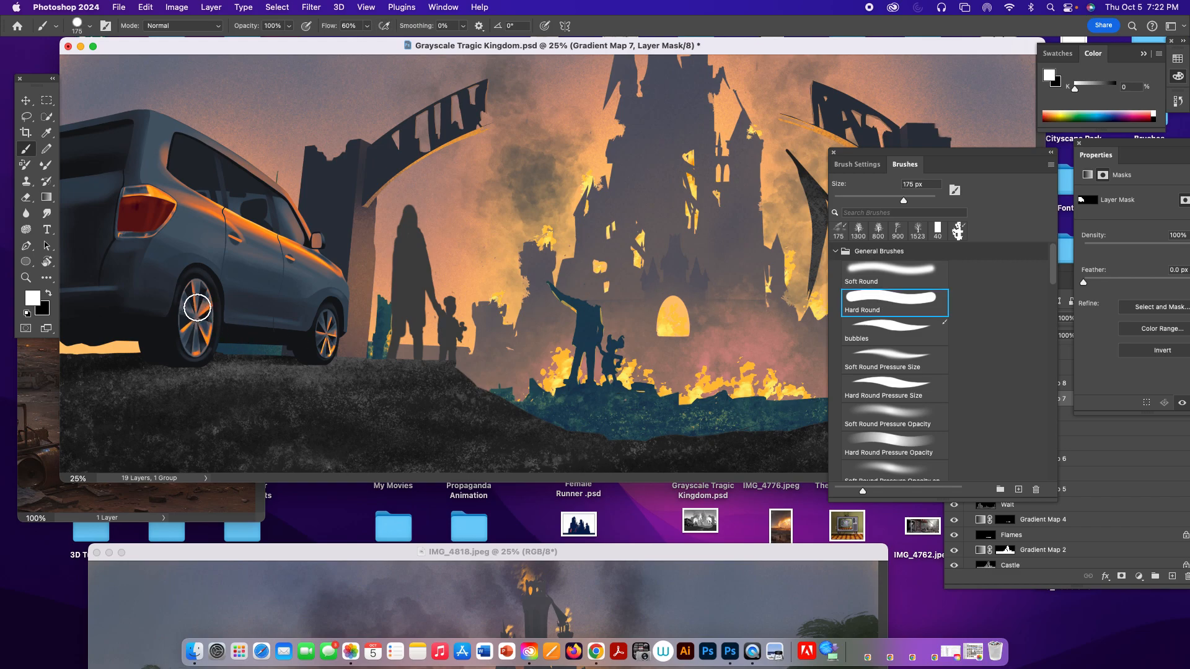
Step: Paint black over both wheel rims on the Gradient Map 7 mask to remove the orange coloring from them
left_click(197, 337)
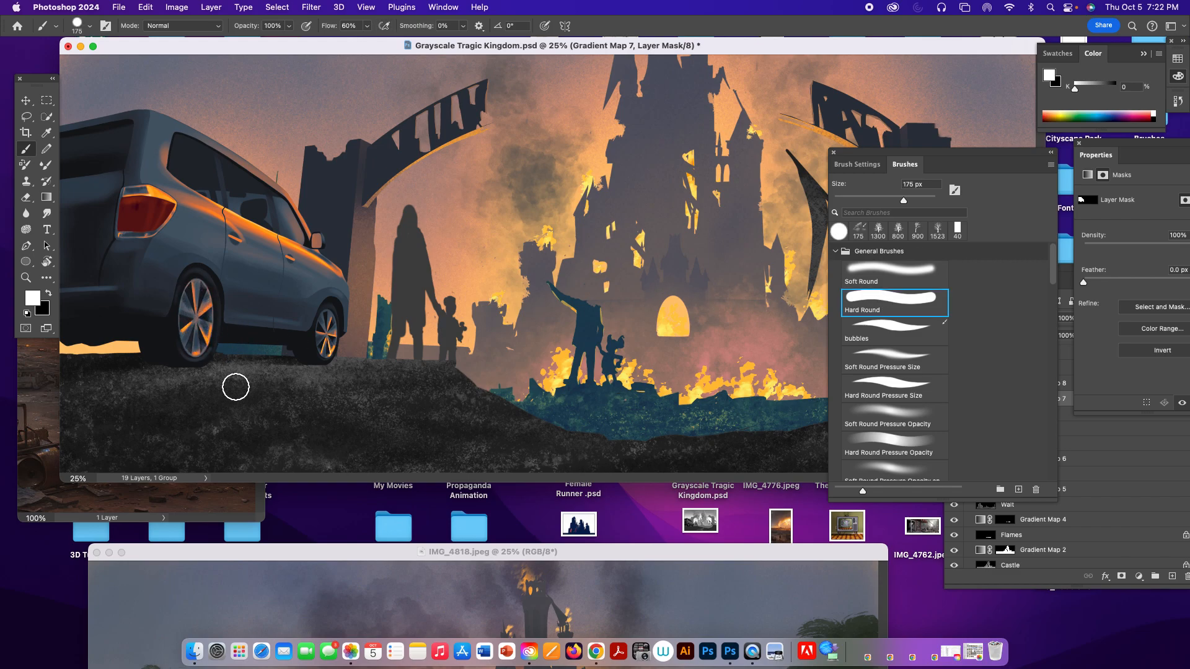
left_click_drag(1021, 154, 869, 169)
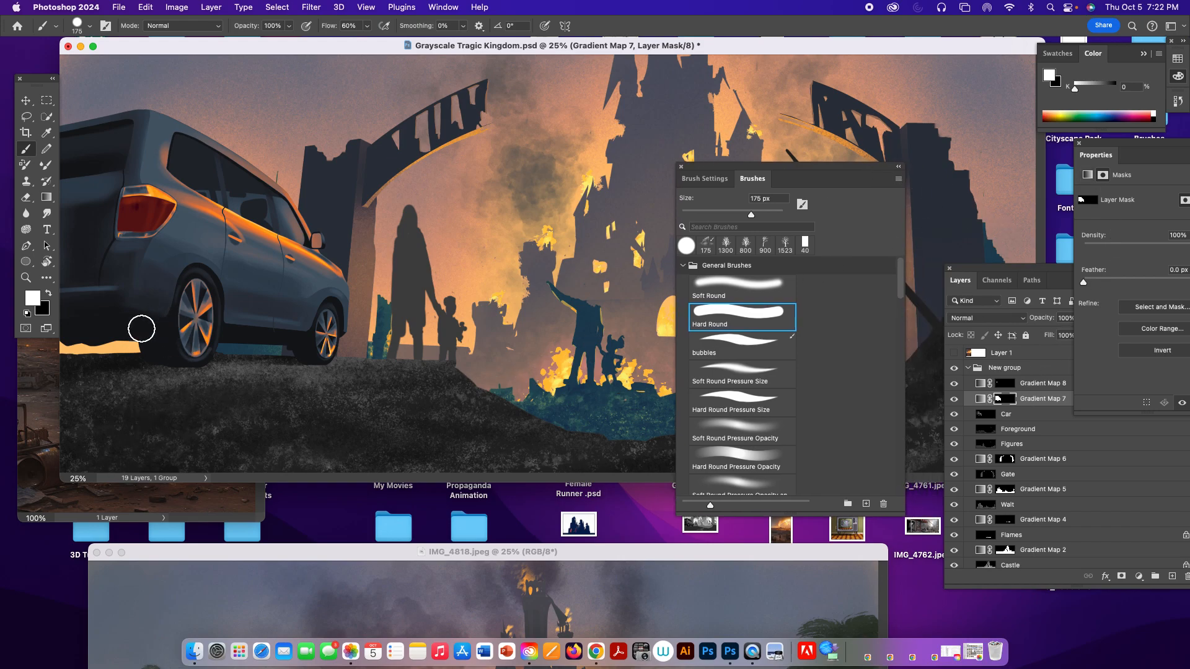
key("x")
left_click_drag(191, 297, 196, 336)
left_click_drag(341, 327, 328, 344)
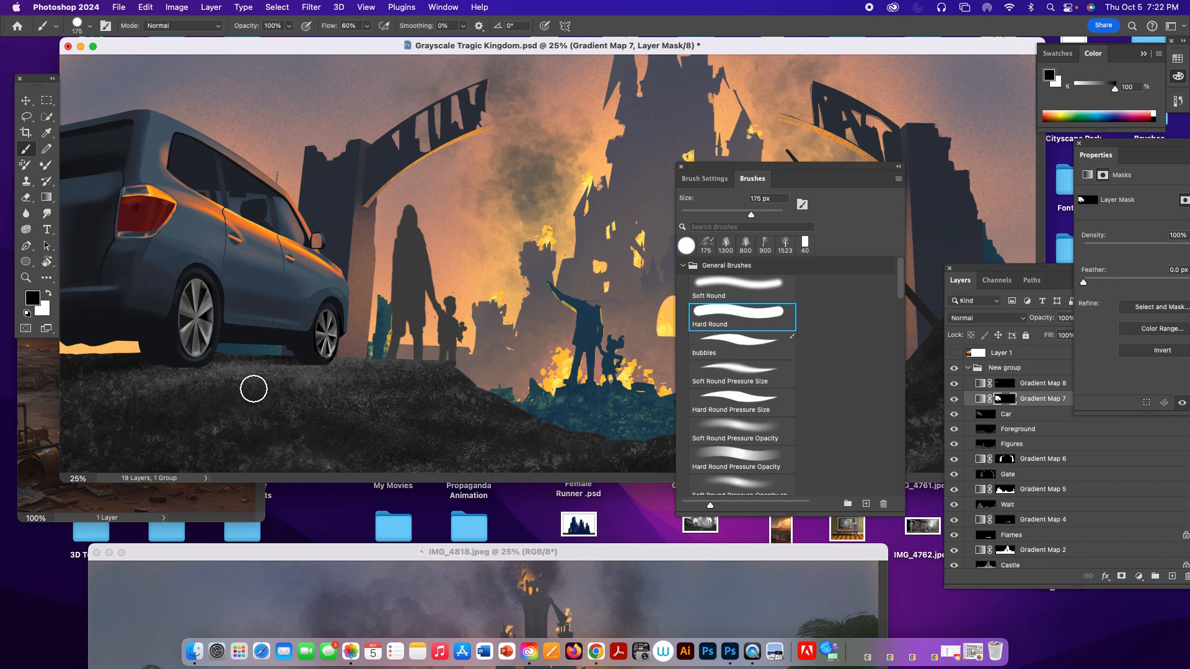
Step: Merge Gradient Map 8, Gradient Map 7 and the Car layer into one layer and rename it Car
left_click(1023, 414, "shift")
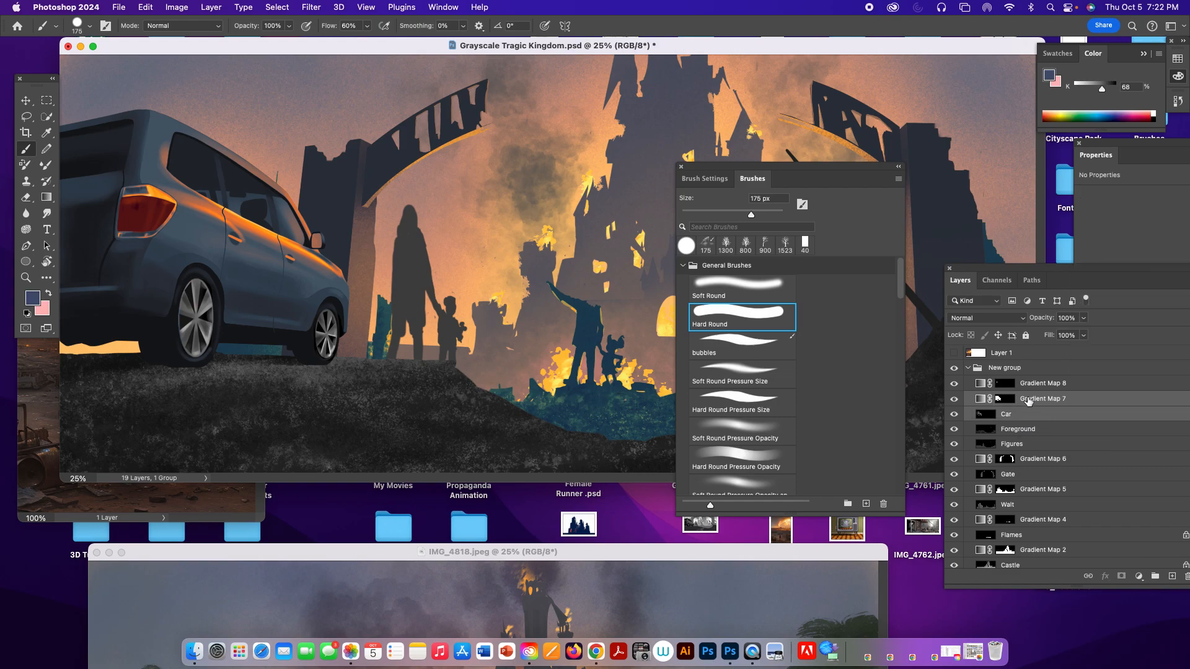
left_click(1032, 385, "shift")
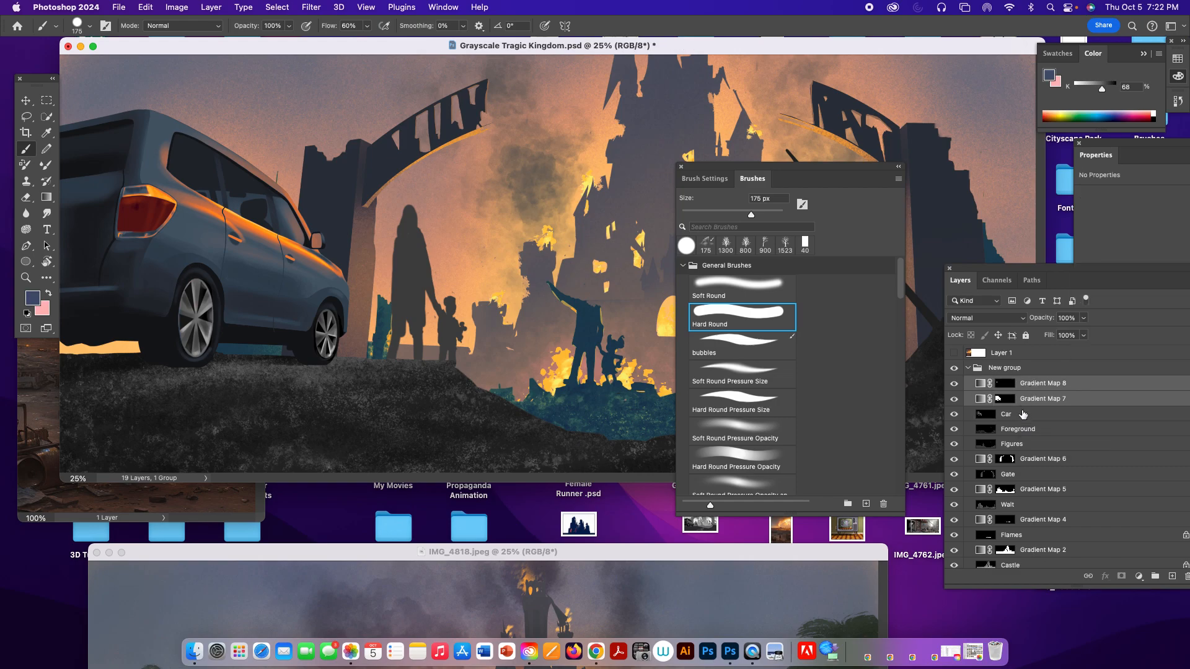
left_click(1030, 385)
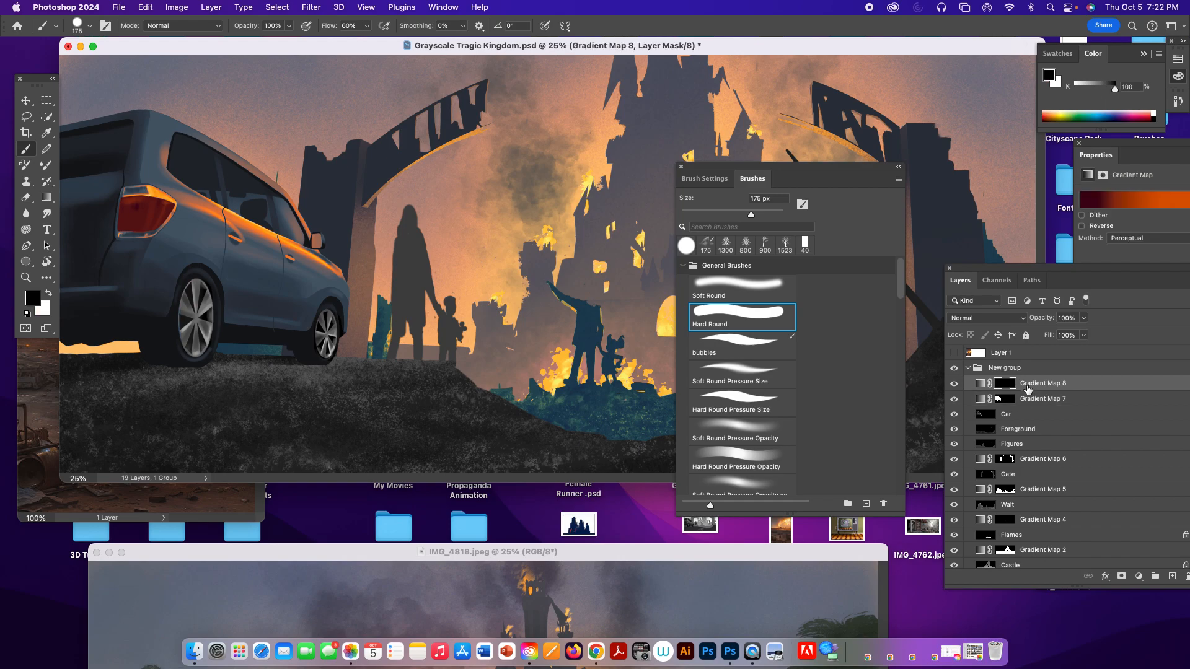
left_click(1020, 415, "shift")
key("super+e")
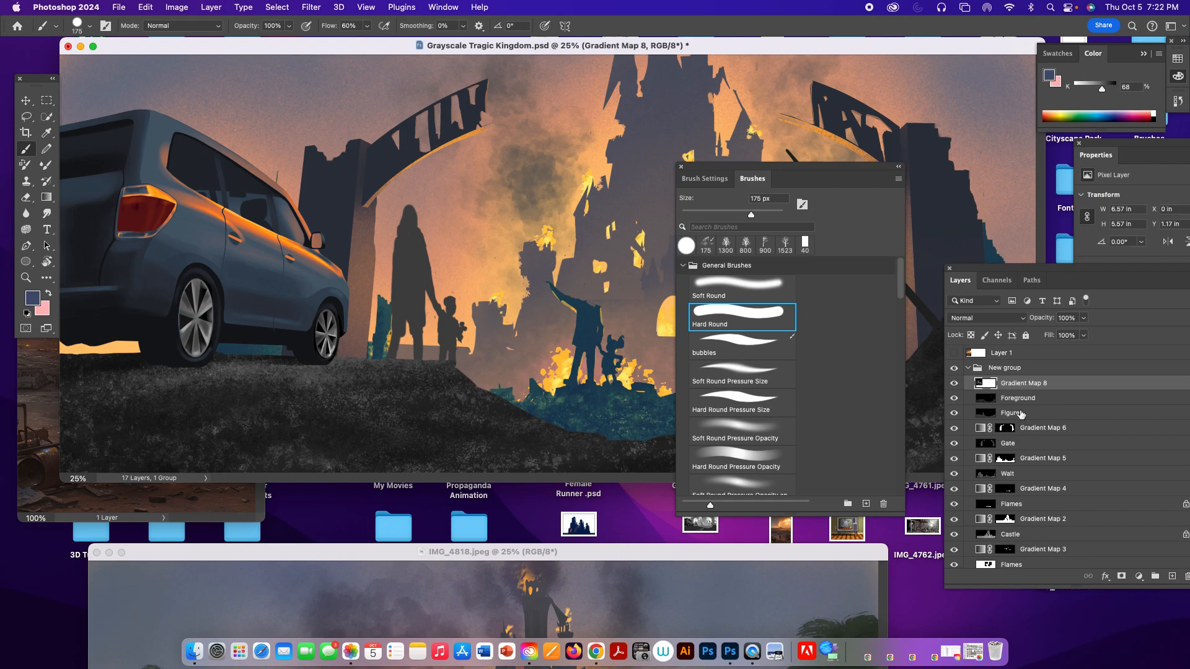
double_click(1022, 382)
type("Car")
key("Return")
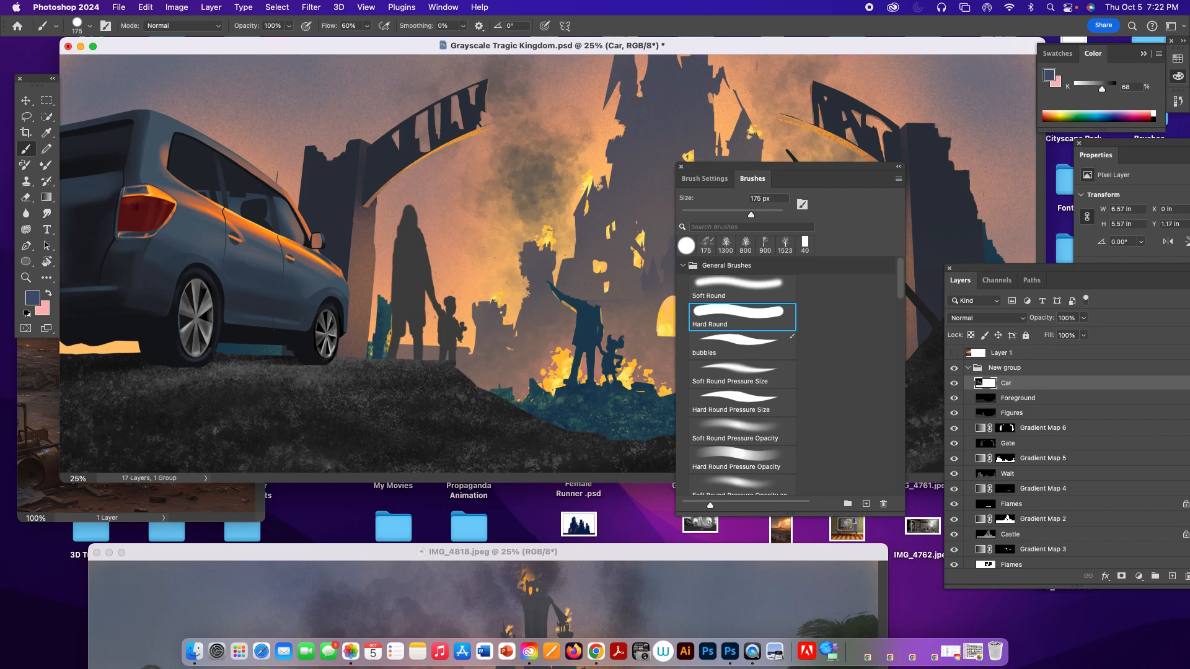
Step: Load the merged Car layer's outline as a selection and add a Gradient Map adjustment masked to it
left_click(986, 385, "super")
left_click(1138, 577)
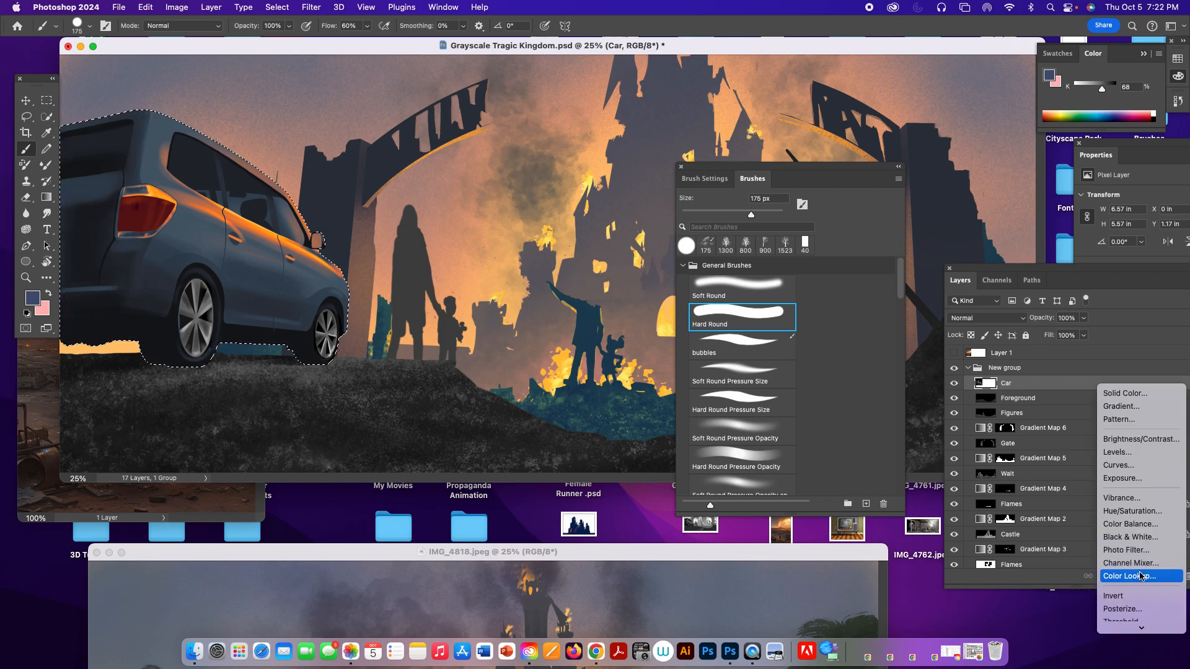
mouse_move(1141, 628)
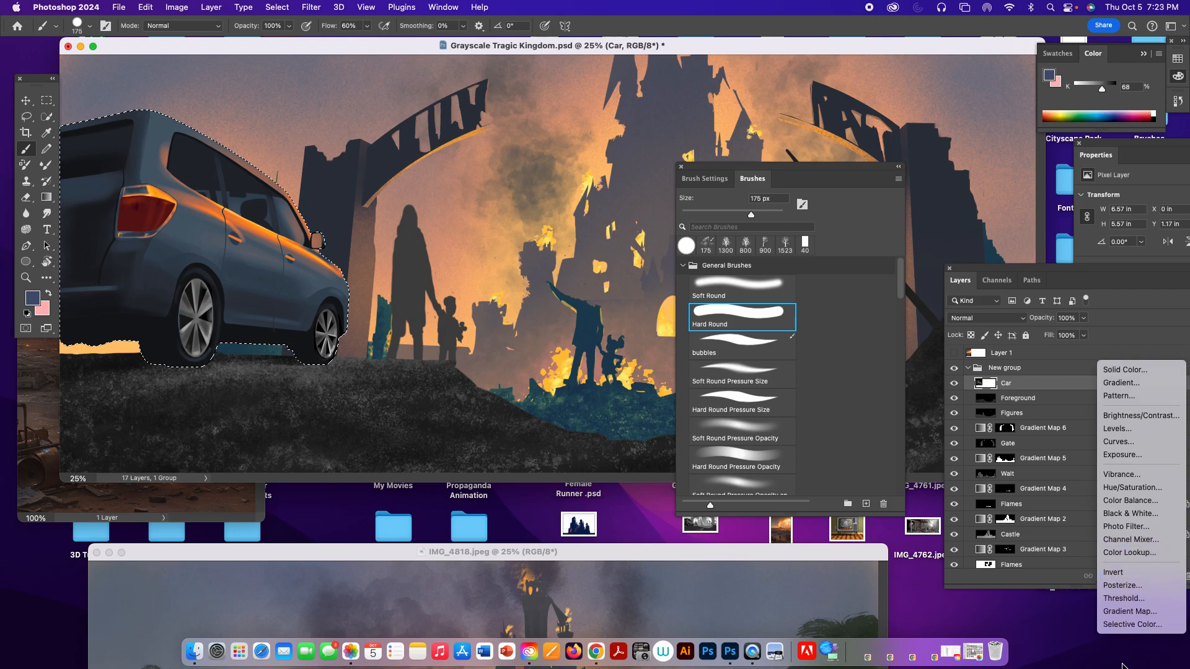
left_click(1130, 612)
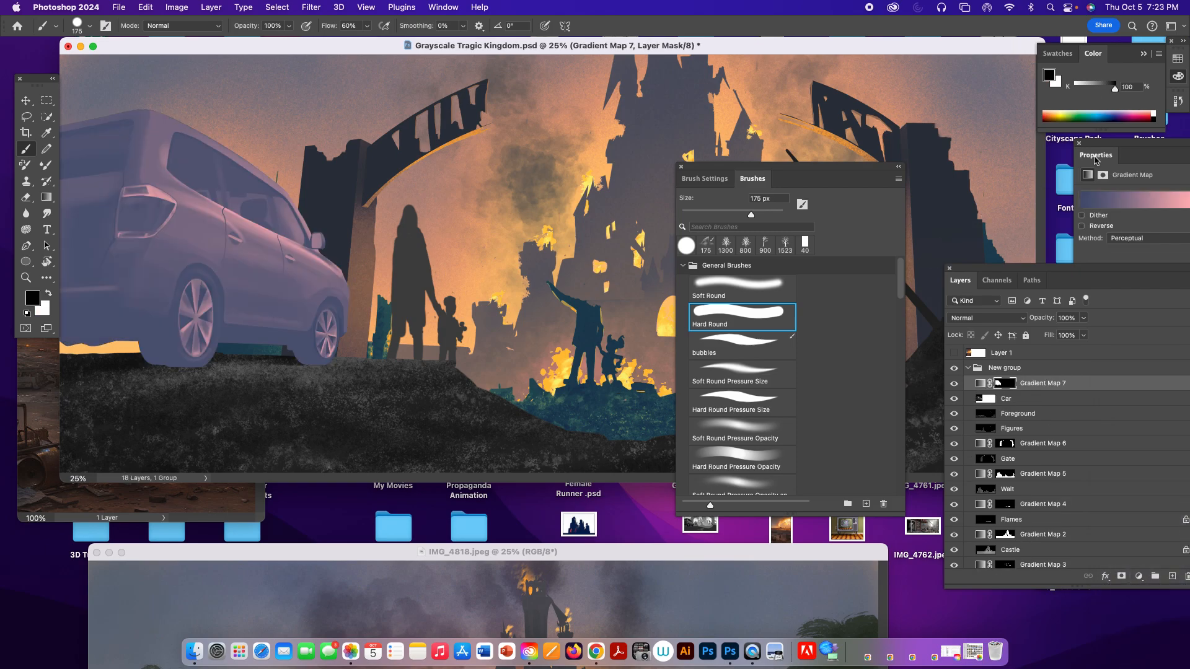
Step: Try the custom gradient presets on the car's Gradient Map 7, apply the dark brown-to-orange one beside "gates" and select its 25% color stop
left_click(1106, 197)
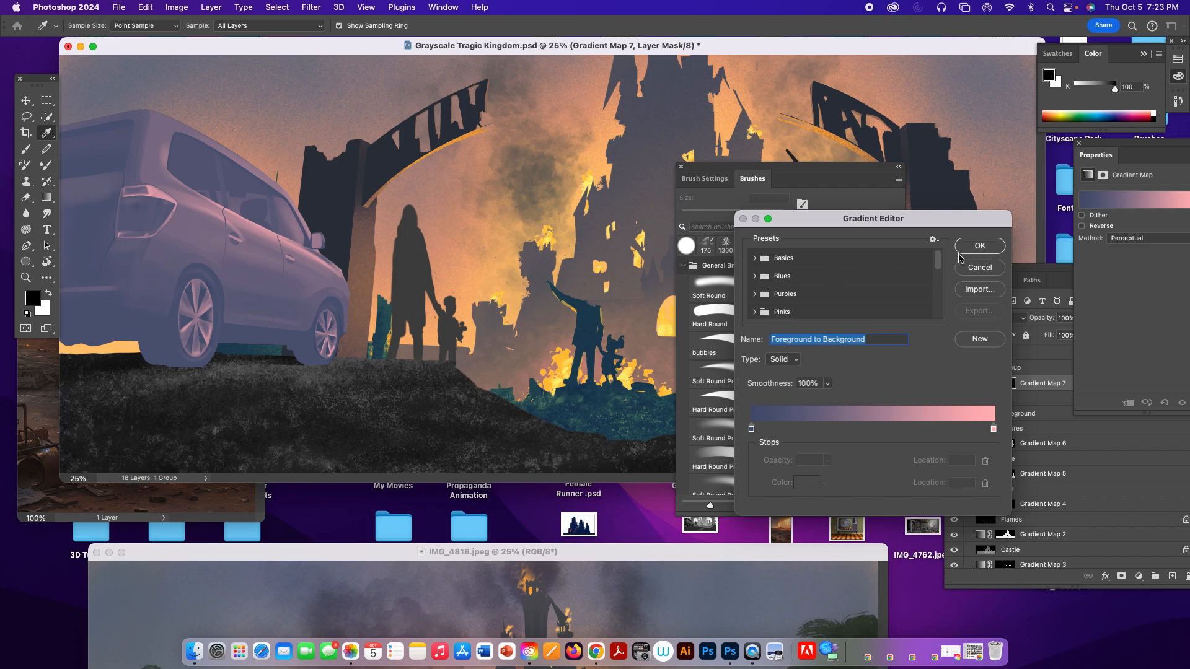
left_click_drag(940, 265, 938, 327)
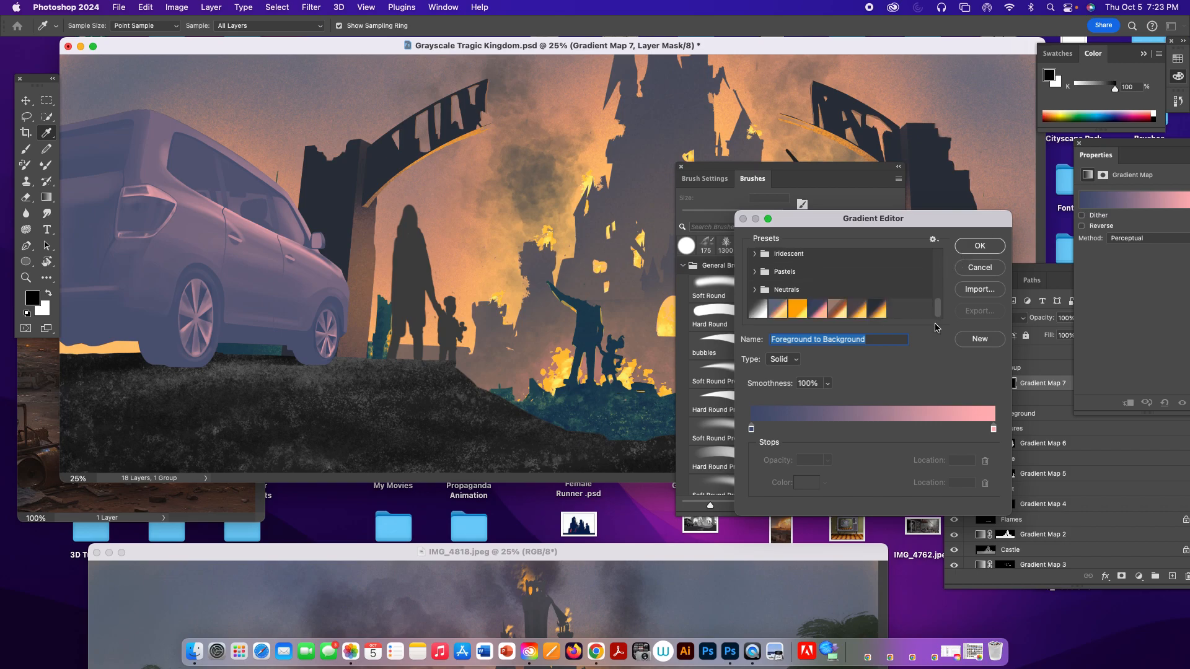
left_click(875, 310)
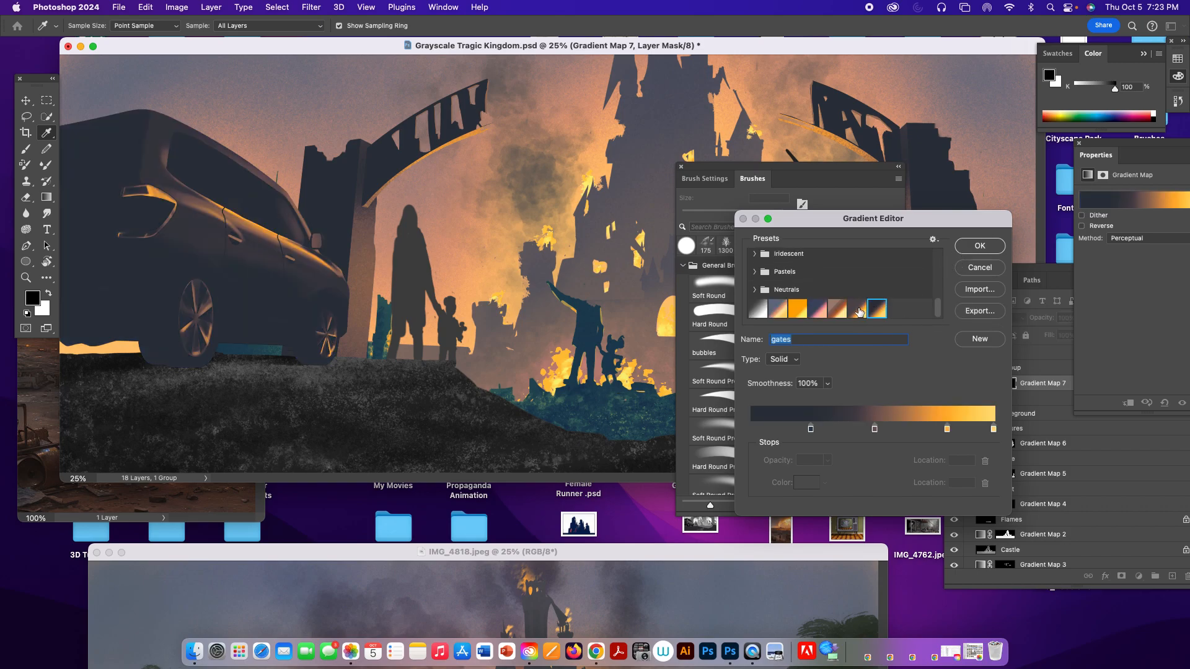
left_click(853, 312)
left_click(842, 311)
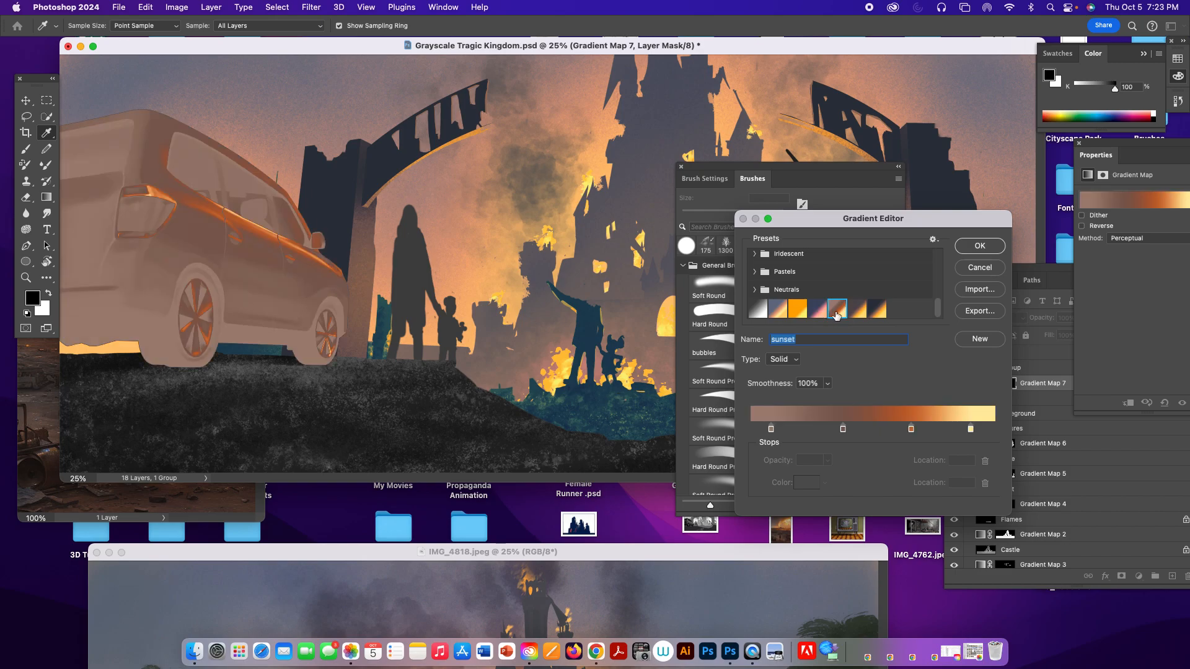
left_click(818, 313)
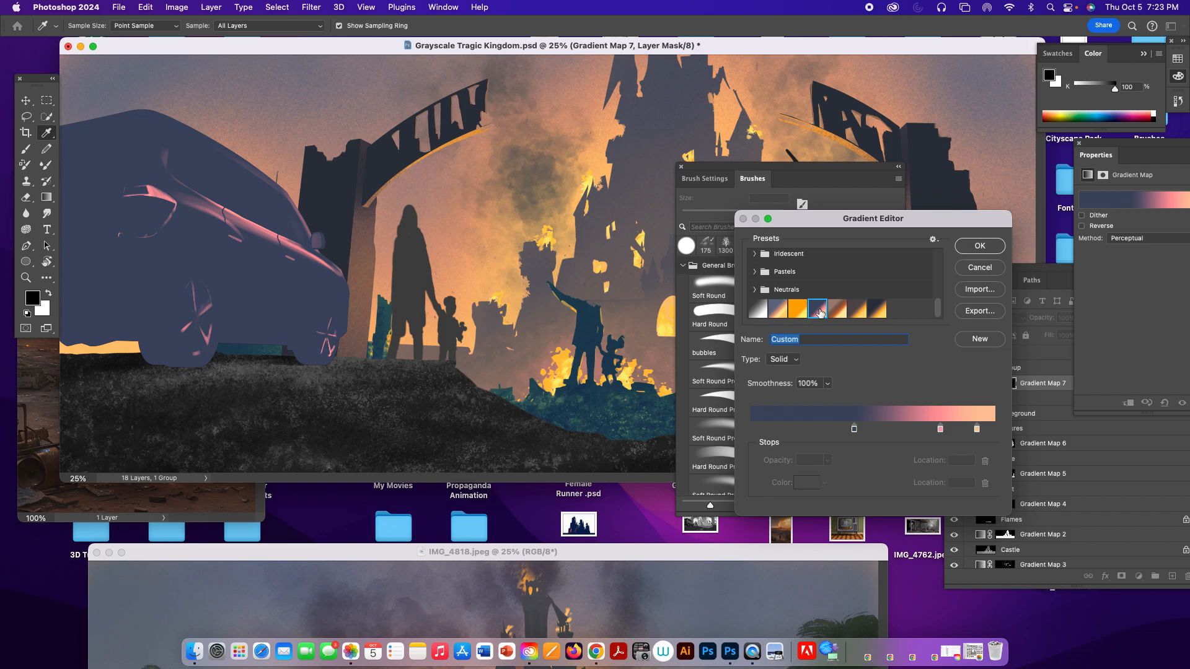
left_click(798, 311)
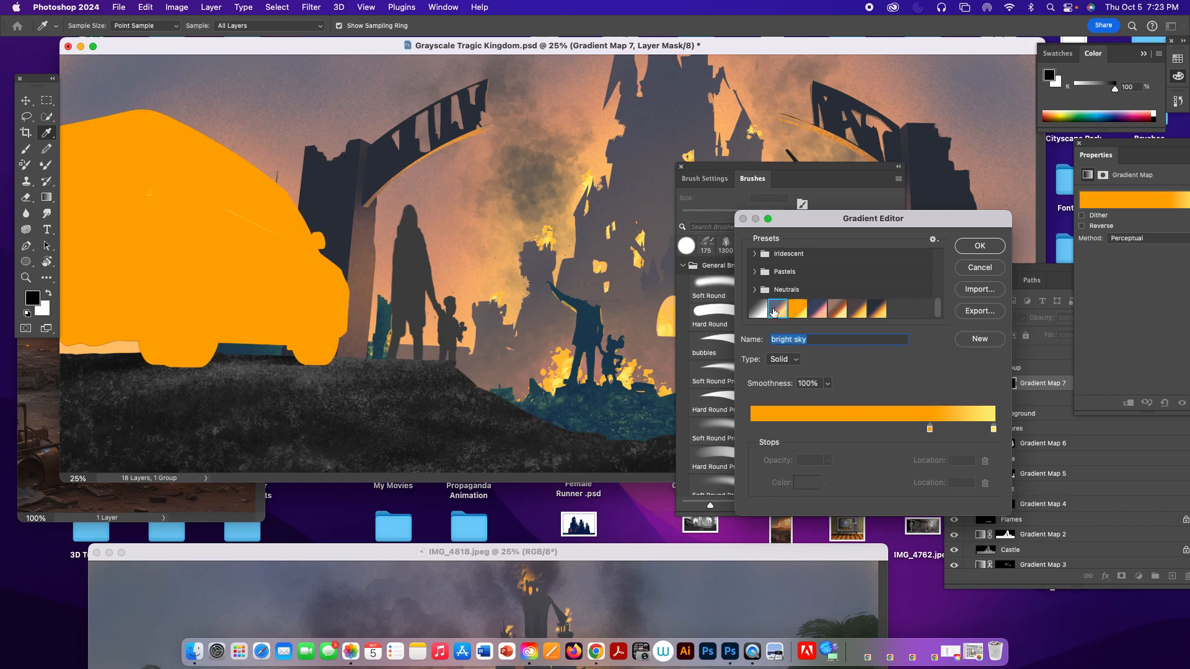
left_click(774, 310)
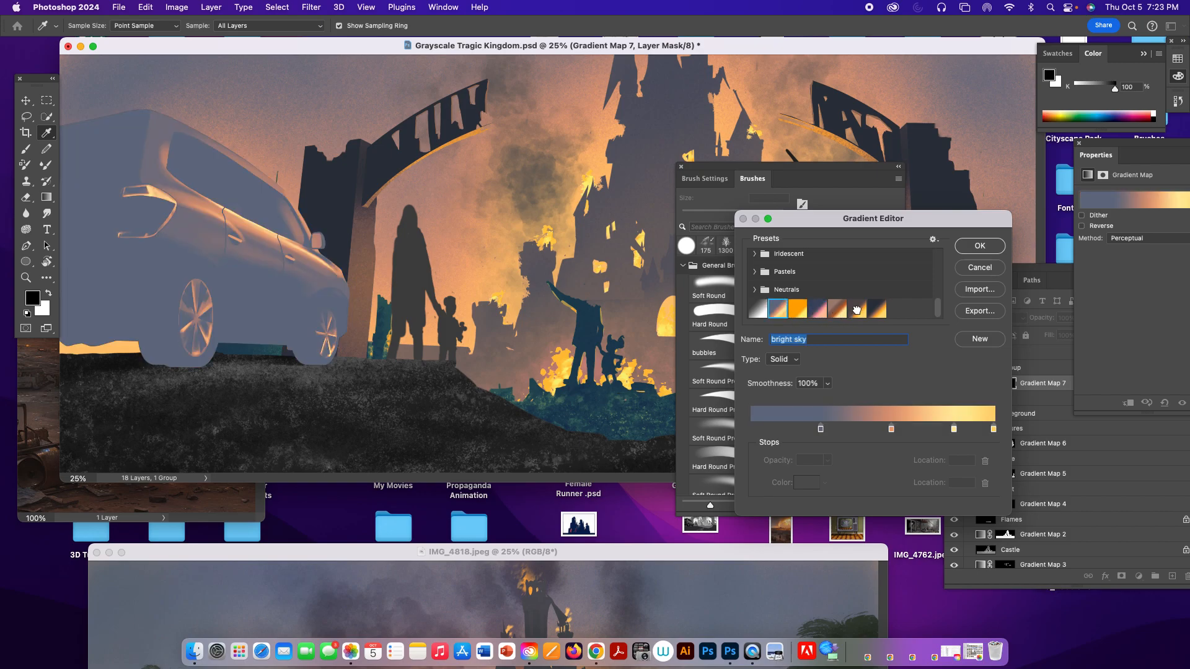
left_click(857, 309)
left_click(810, 429)
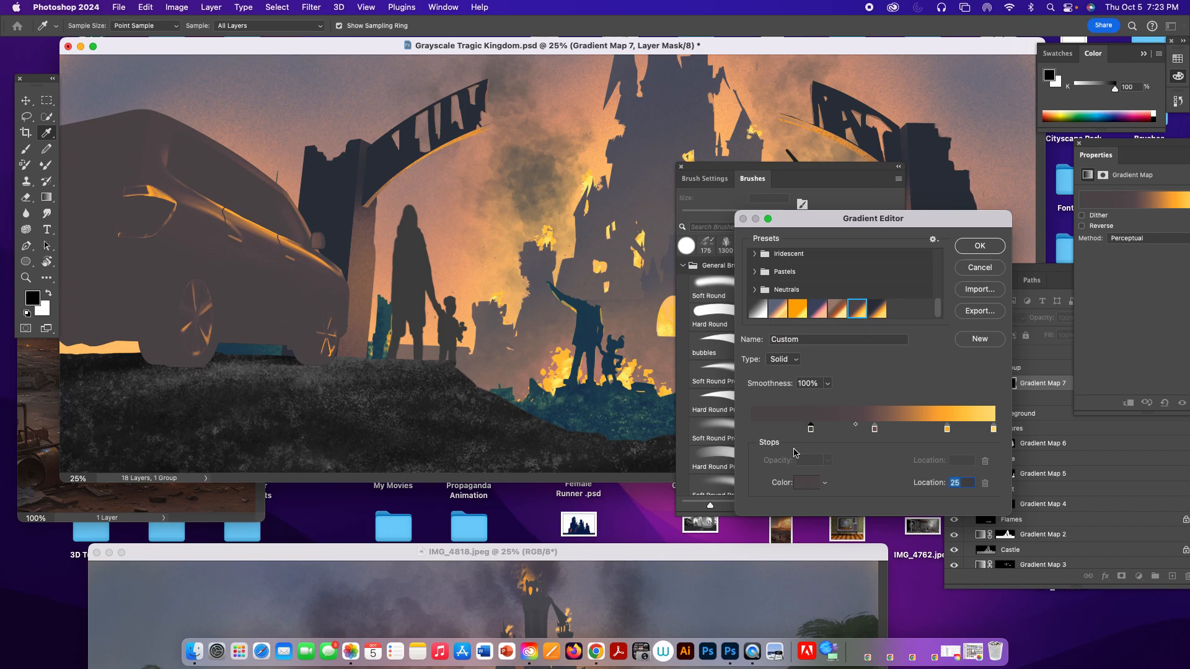
left_click(806, 482)
left_click(887, 252)
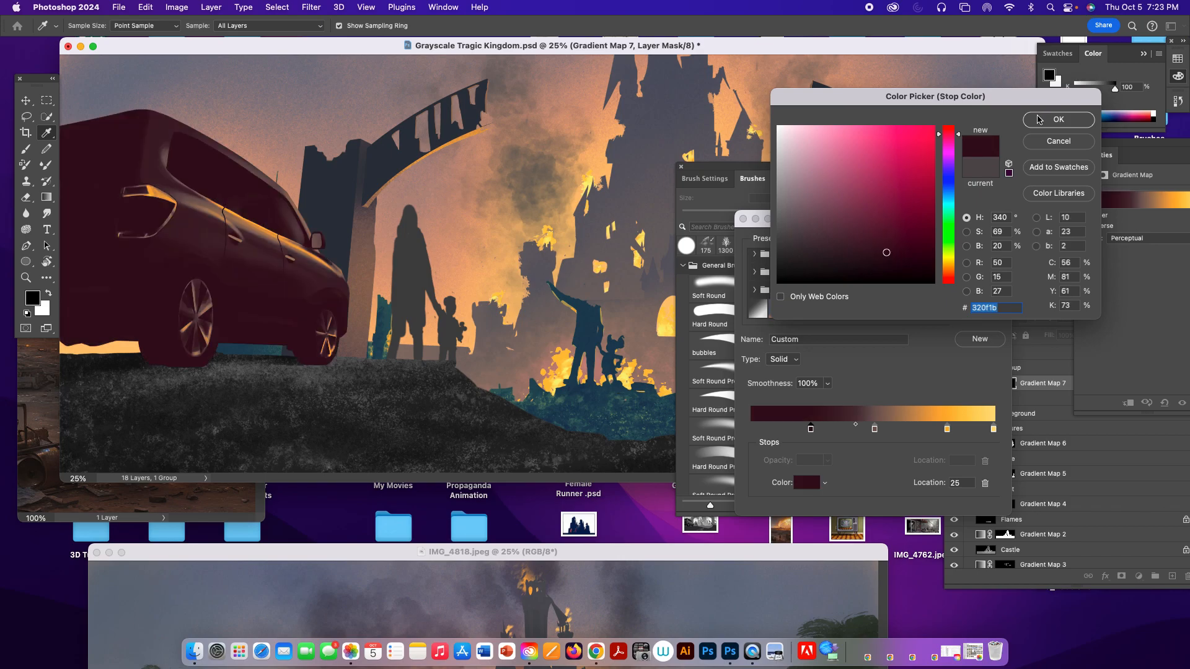
left_click(1043, 140)
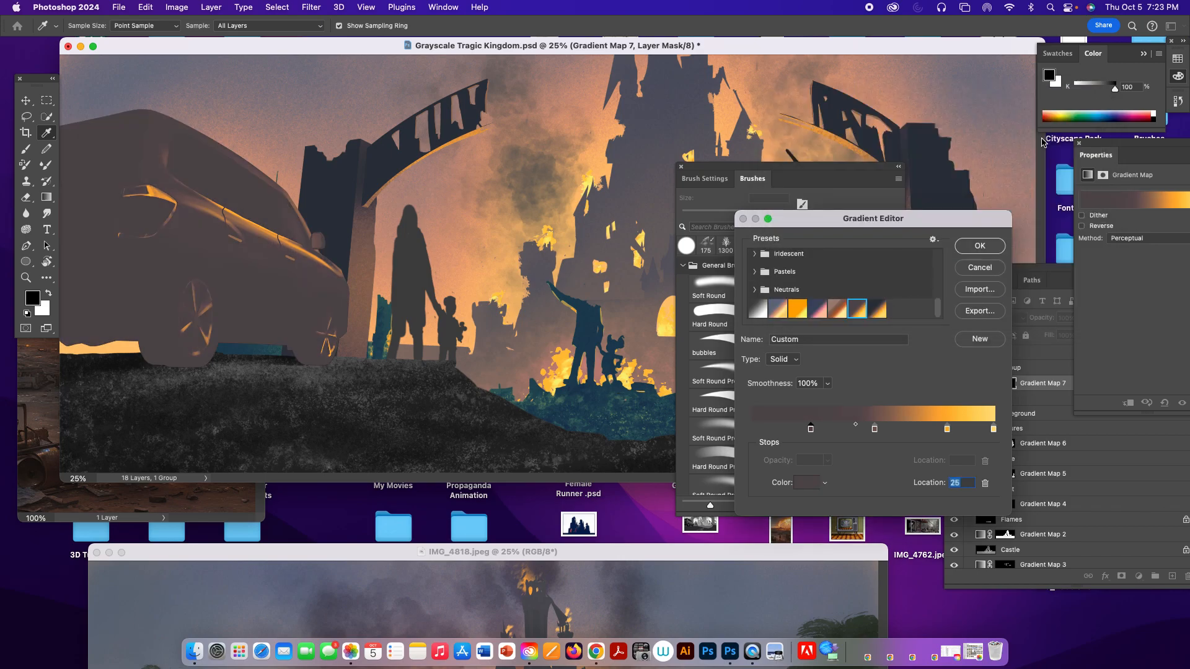
Step: Set the gradient's 25% stop to dark maroon 280f17, accept the gradient and hide Gradient Map 7 to compare the car without it
left_click(808, 482)
left_click(877, 259)
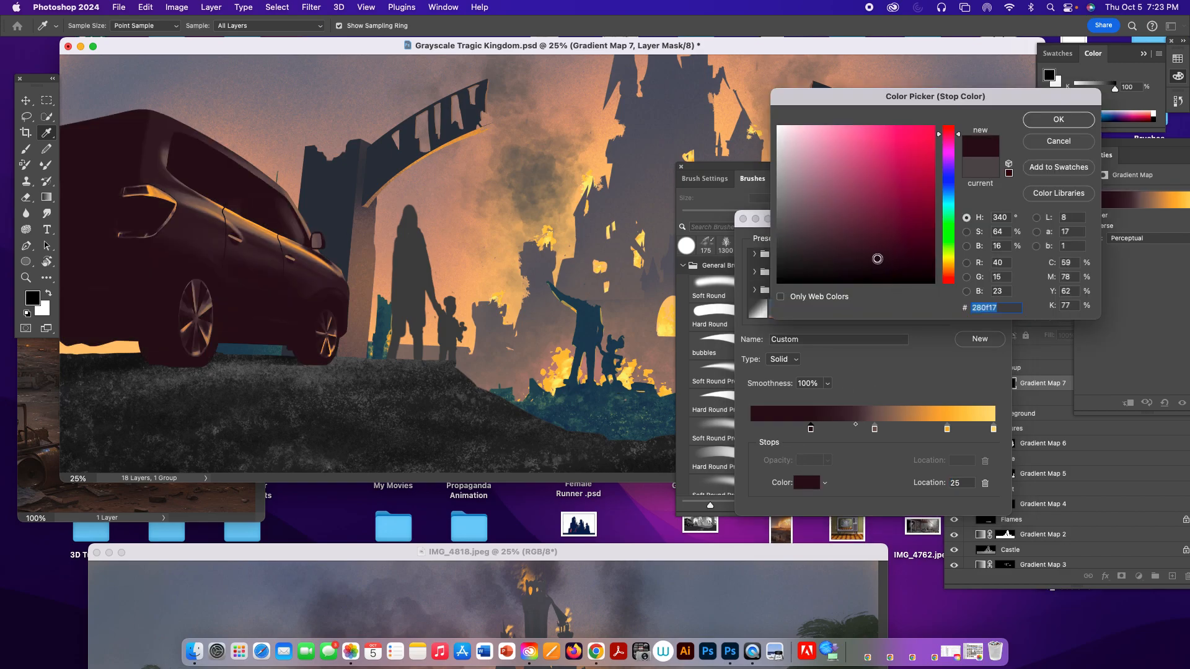
left_click(1048, 119)
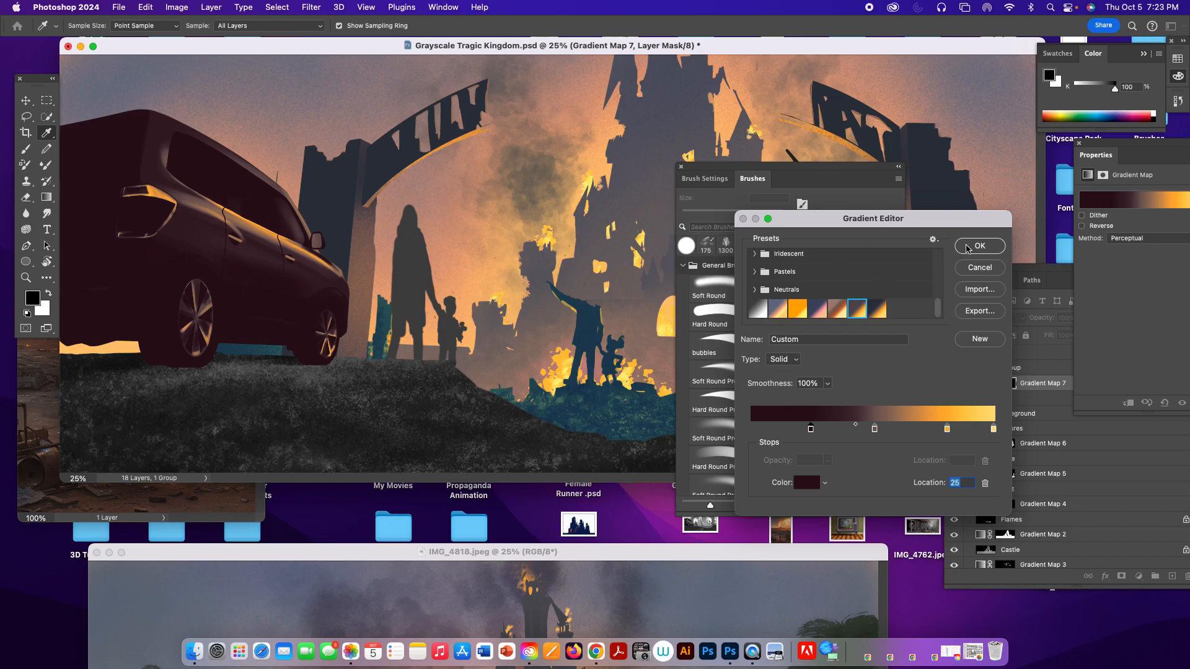
left_click(967, 246)
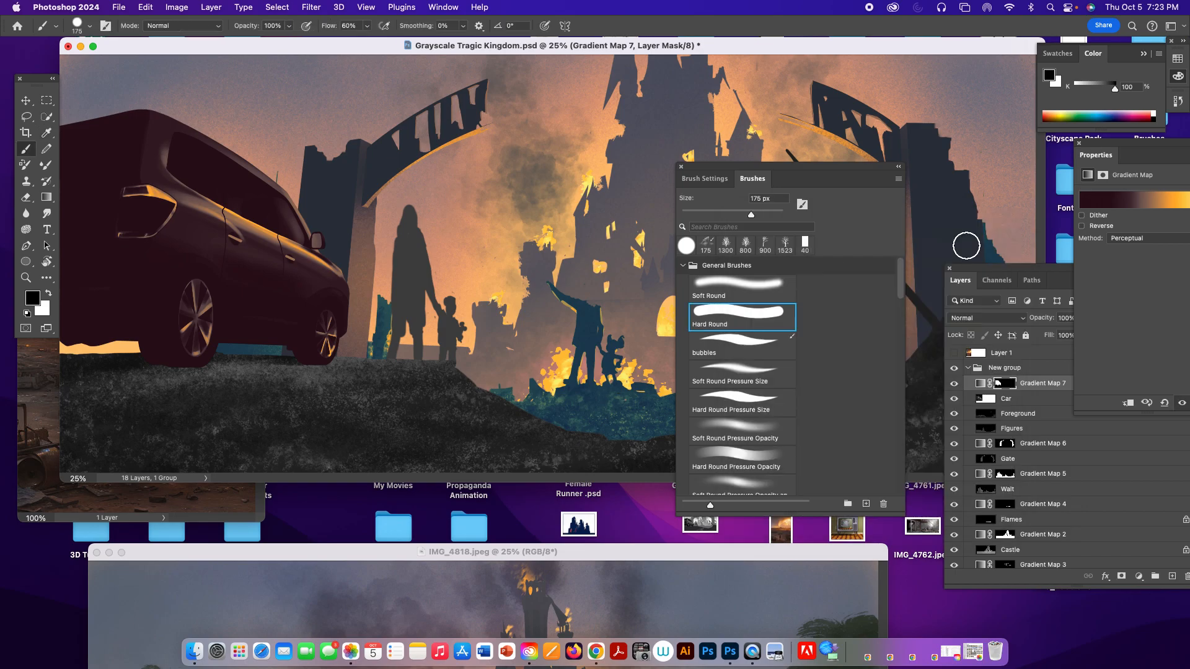
left_click(955, 384)
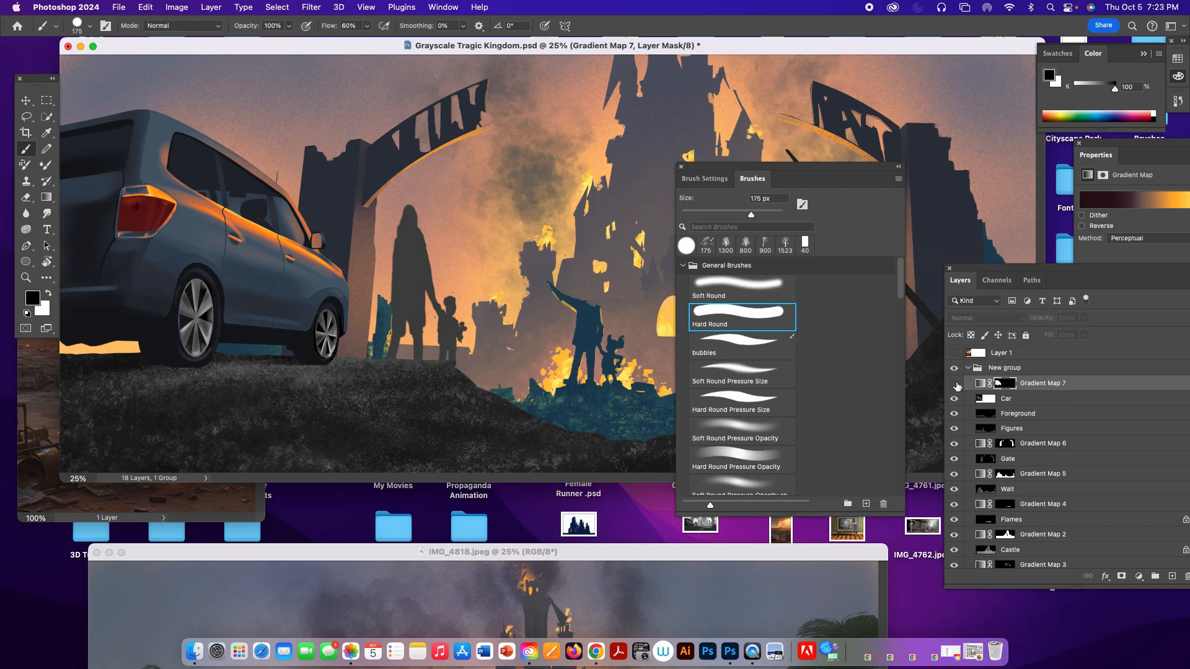